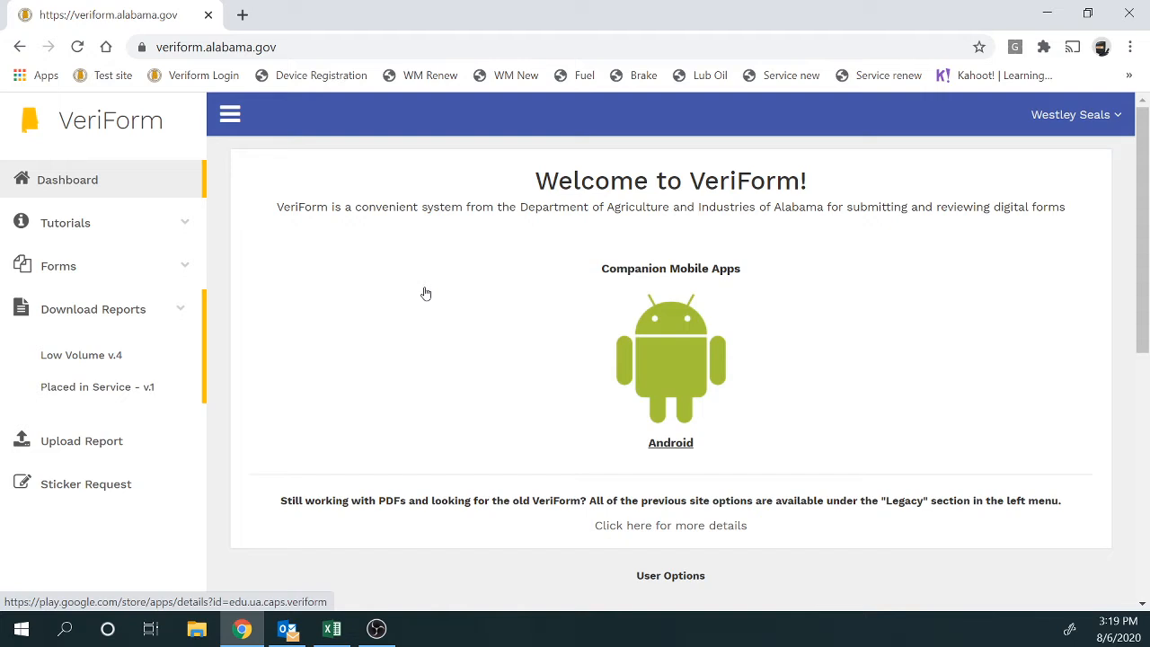
# Step: Open the Low Volume Test Report - Non S/SA - 1.0.0 form from the available forms and look through its sections
pyautogui.click(115, 267)
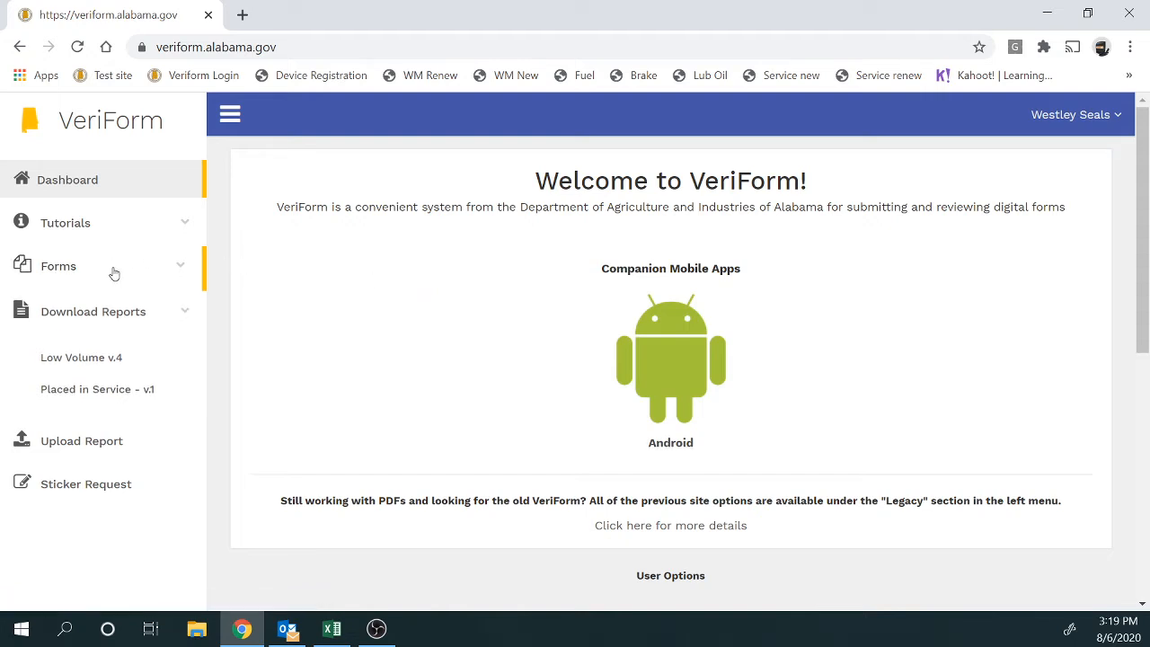
pyautogui.click(114, 314)
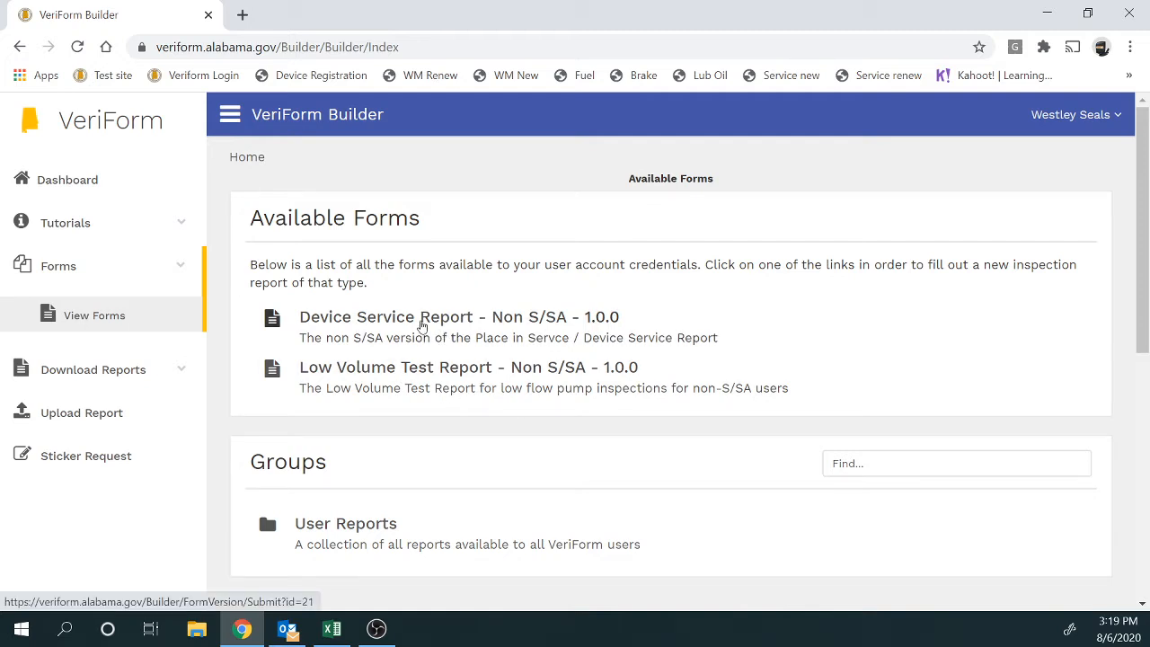
pyautogui.click(437, 373)
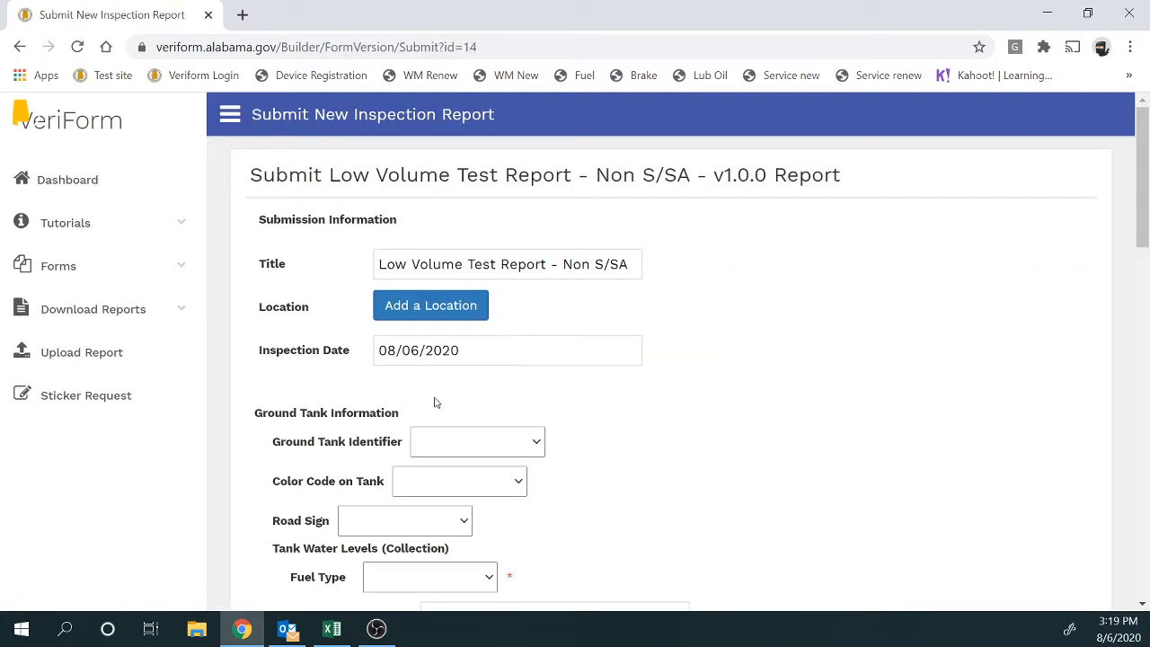
pyautogui.scroll(-8, 465, 396)
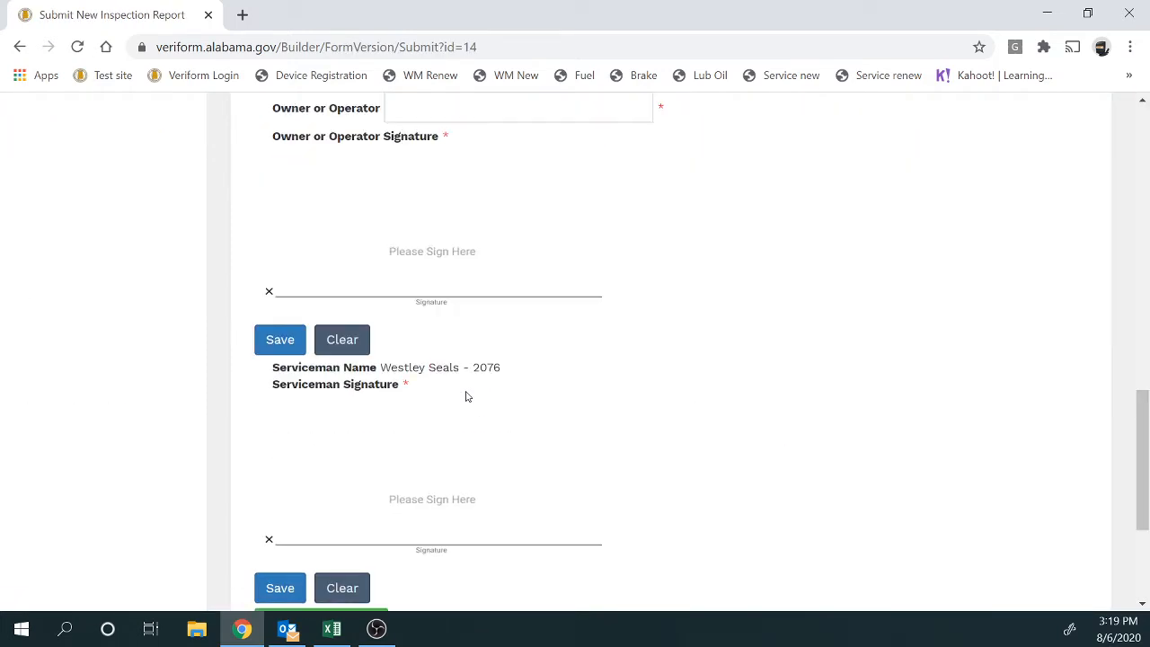
pyautogui.scroll(-2, 465, 396)
pyautogui.scroll(8, 466, 396)
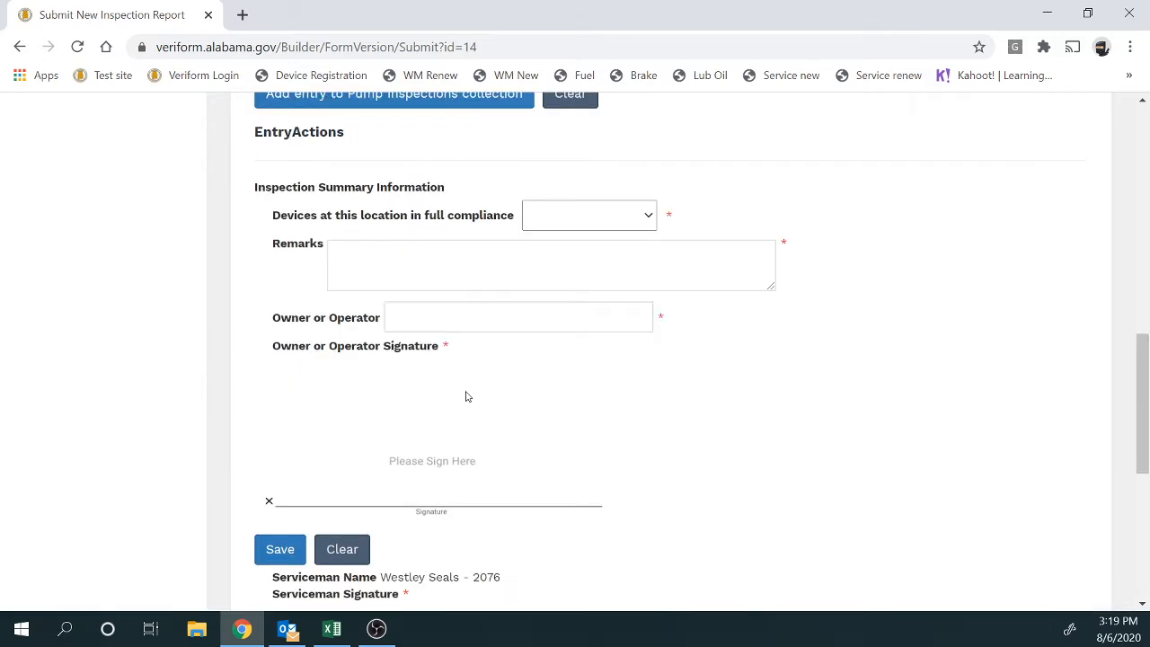
pyautogui.scroll(5, 465, 396)
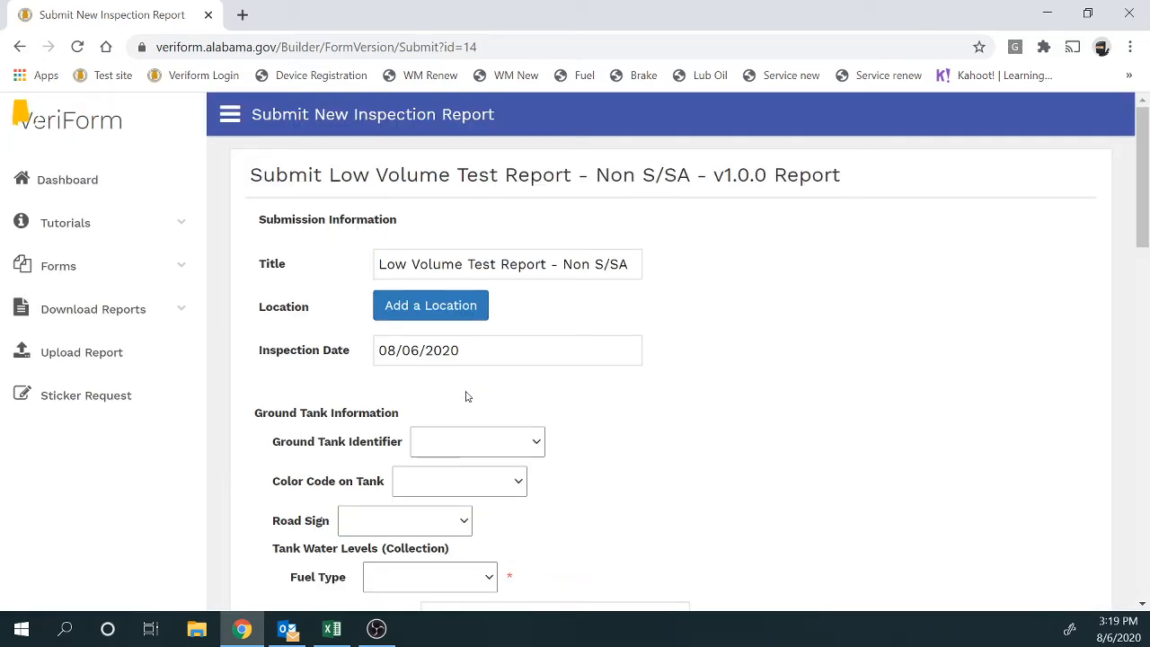
# Step: Replace the default title of the inspection report with Test Report
pyautogui.click(621, 263)
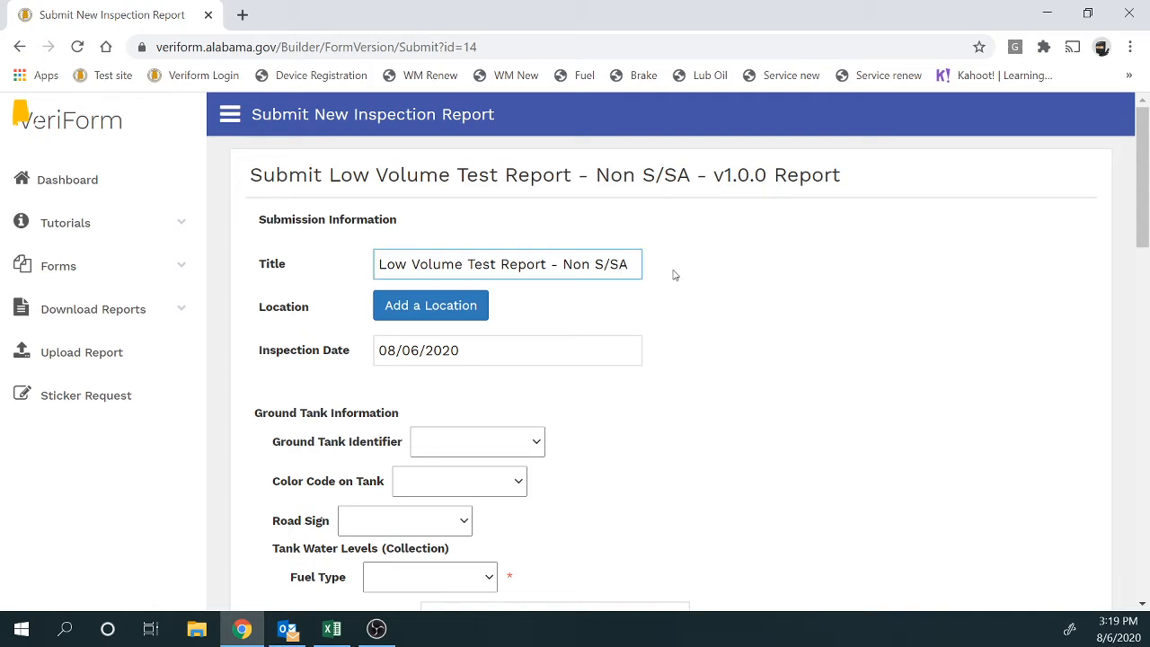
pyautogui.press('BackSpace')
pyautogui.press('BackSpace')
pyautogui.press('BackSpace')
pyautogui.press('BackSpace')
pyautogui.press('BackSpace')
pyautogui.press('BackSpace')
pyautogui.press('BackSpace')
pyautogui.press('BackSpace')
pyautogui.press('BackSpace')
pyautogui.press('BackSpace')
pyautogui.press('BackSpace')
pyautogui.press('BackSpace')
pyautogui.press('BackSpace')
pyautogui.press('BackSpace')
pyautogui.press('BackSpace')
pyautogui.press('BackSpace')
pyautogui.press('BackSpace')
pyautogui.press('BackSpace')
pyautogui.press('BackSpace')
pyautogui.press('BackSpace')
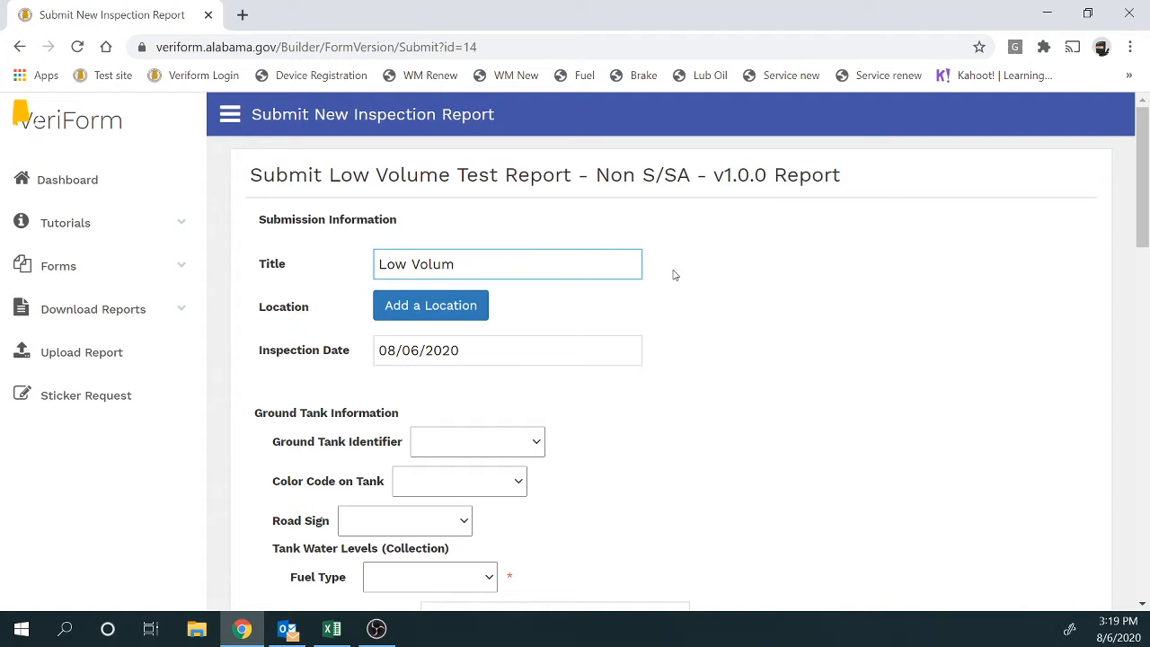
pyautogui.write('Test Report')
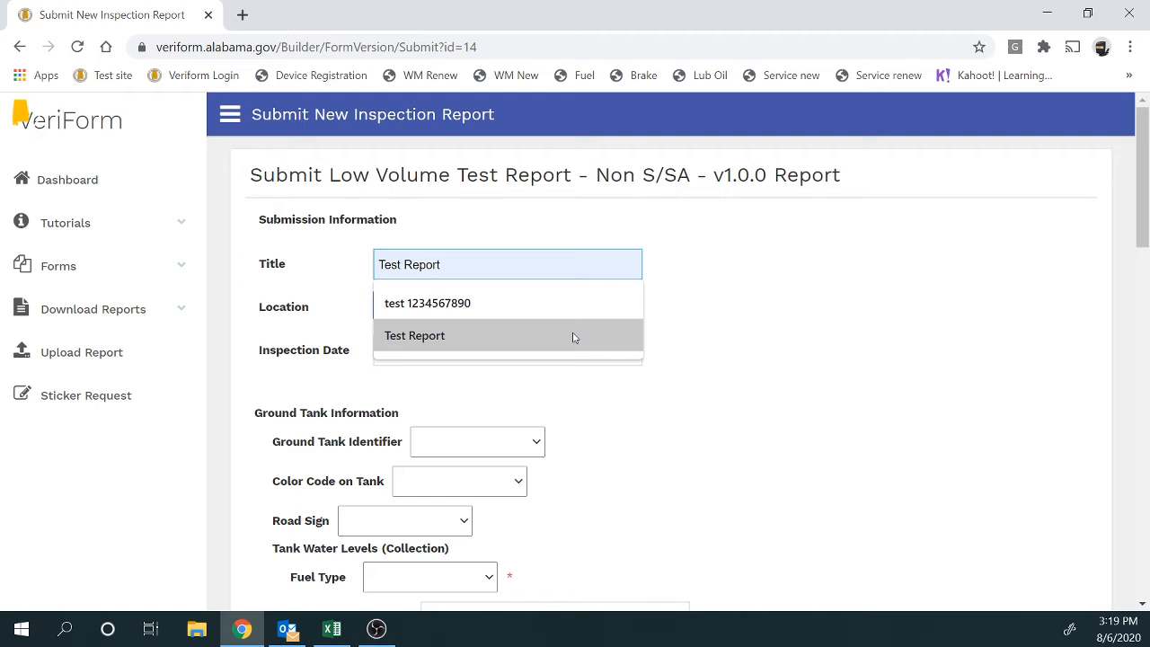
pyautogui.click(575, 335)
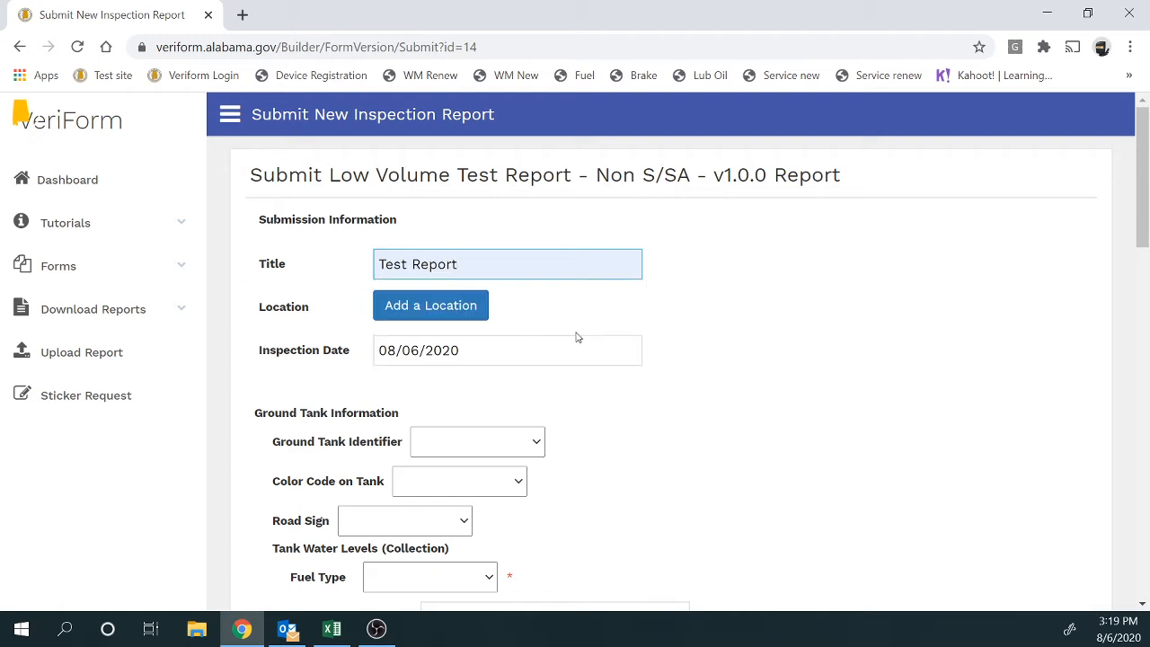
# Step: Start adding a location to the report and search the locations for 900-1-
pyautogui.click(457, 304)
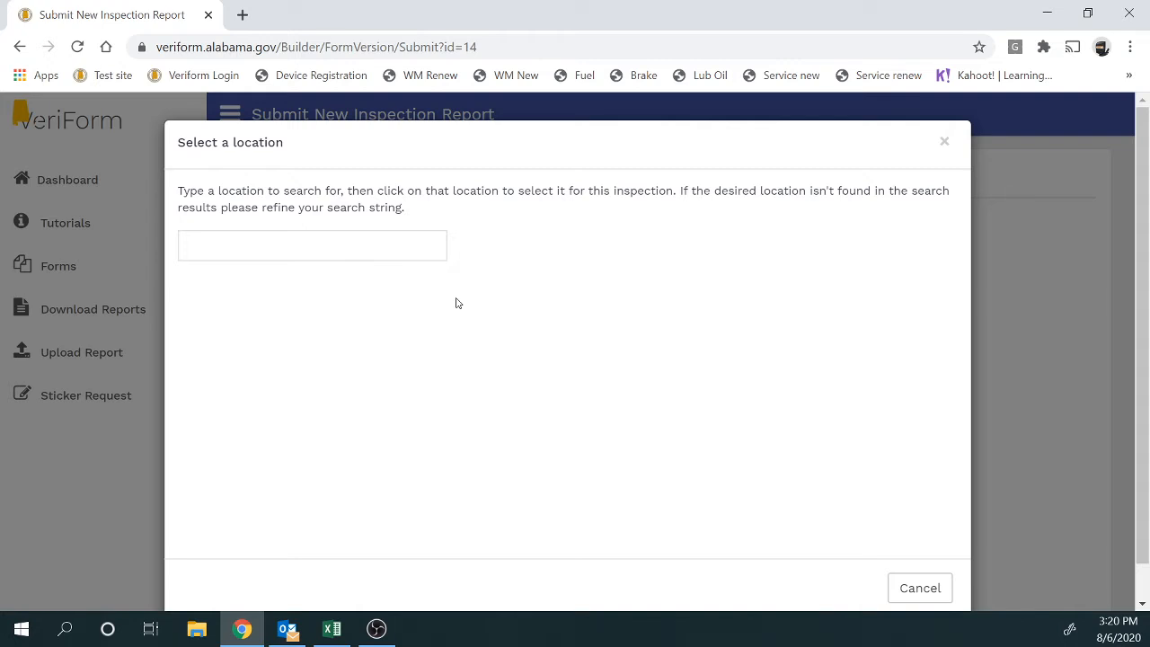
pyautogui.click(394, 250)
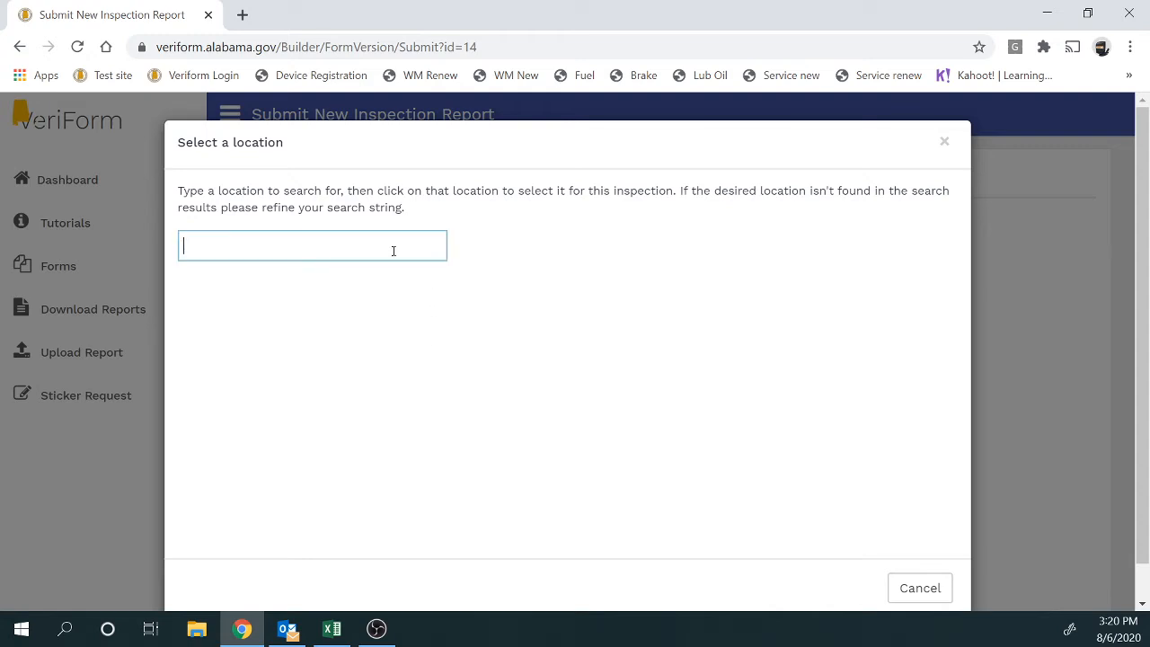
pyautogui.write('900')
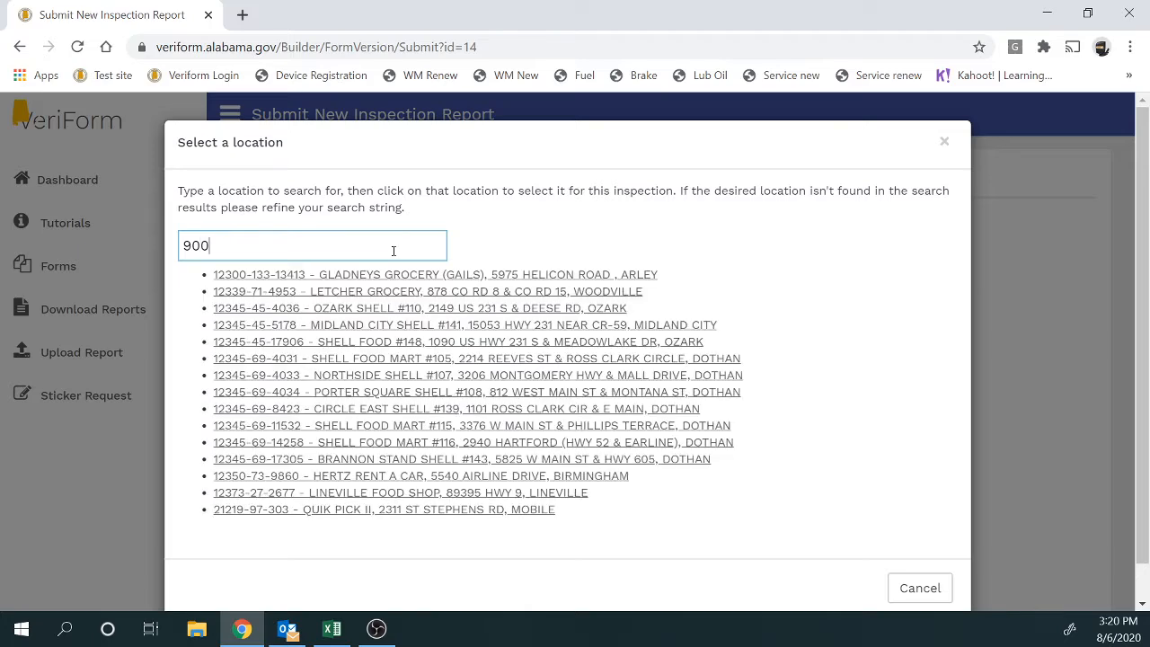
pyautogui.write('-')
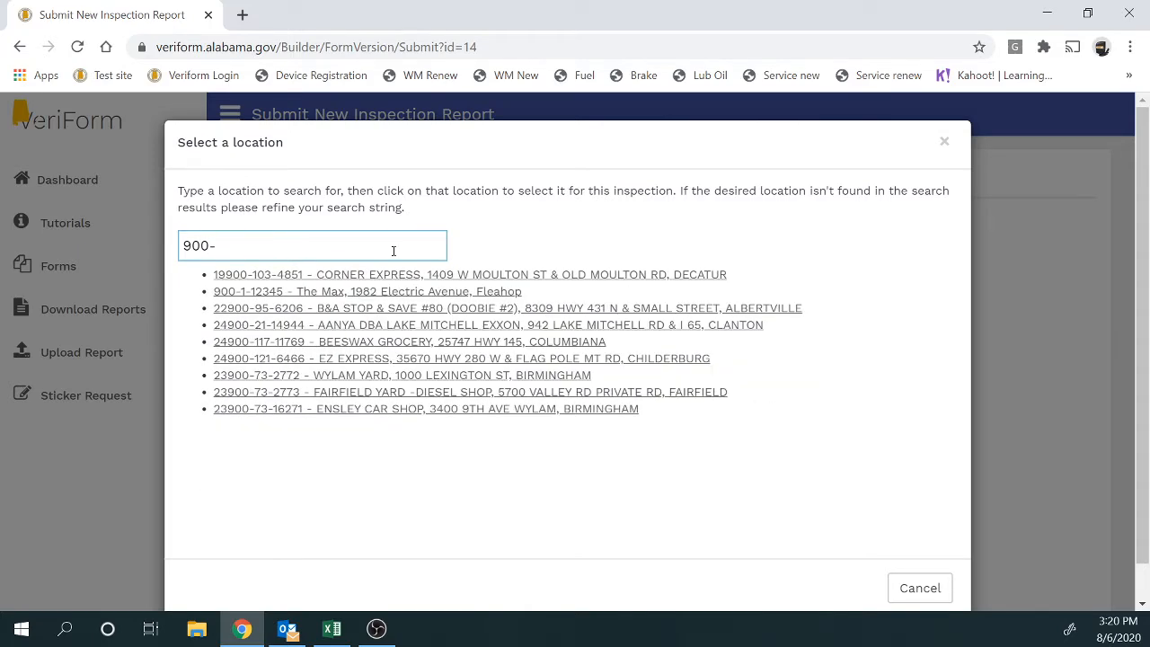
pyautogui.write('1-')
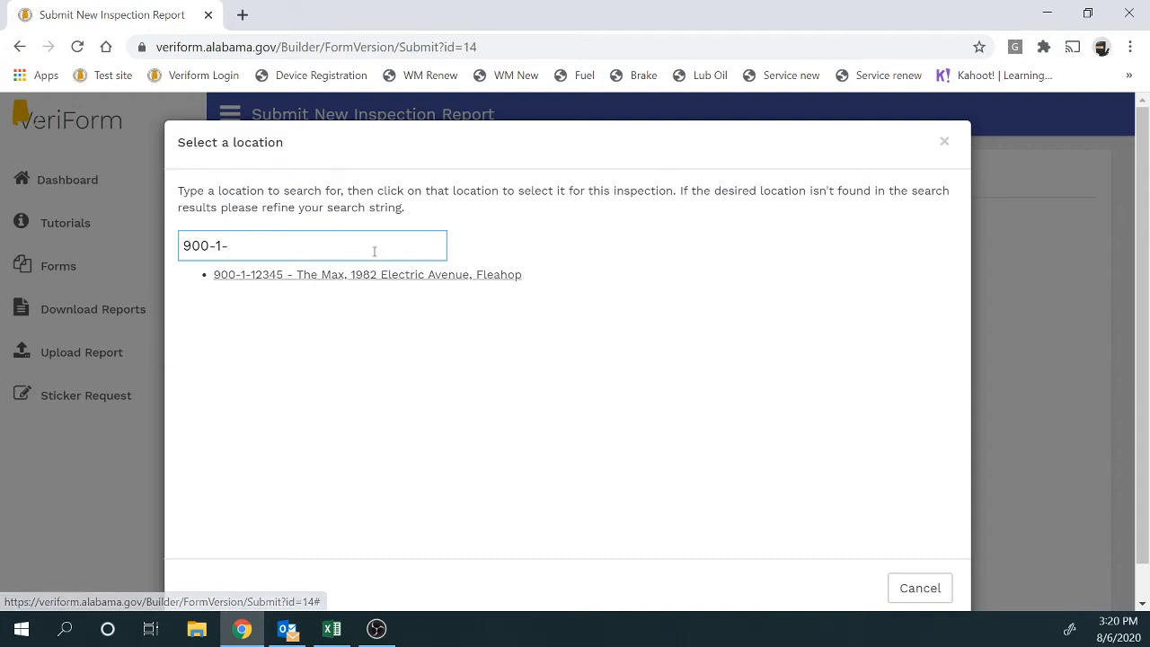
# Step: Search the locations by the start of the street address instead and select The Max as the inspection location
pyautogui.press('BackSpace')
pyautogui.press('BackSpace')
pyautogui.press('BackSpace')
pyautogui.press('BackSpace')
pyautogui.press('BackSpace')
pyautogui.press('BackSpace')
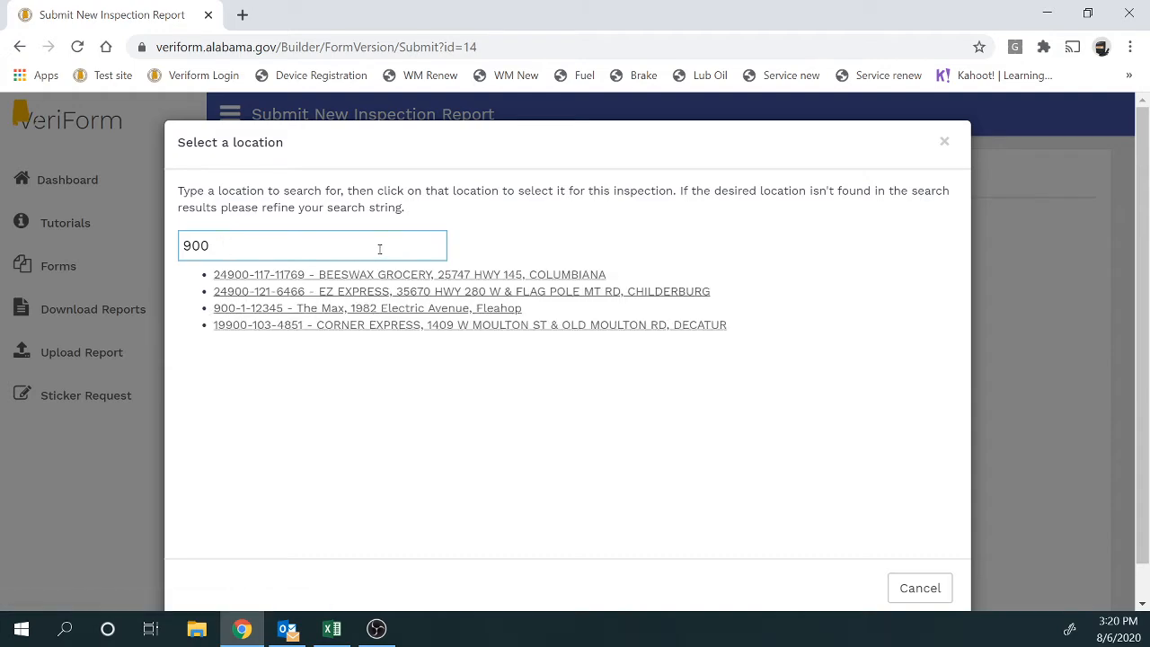
pyautogui.write('1')
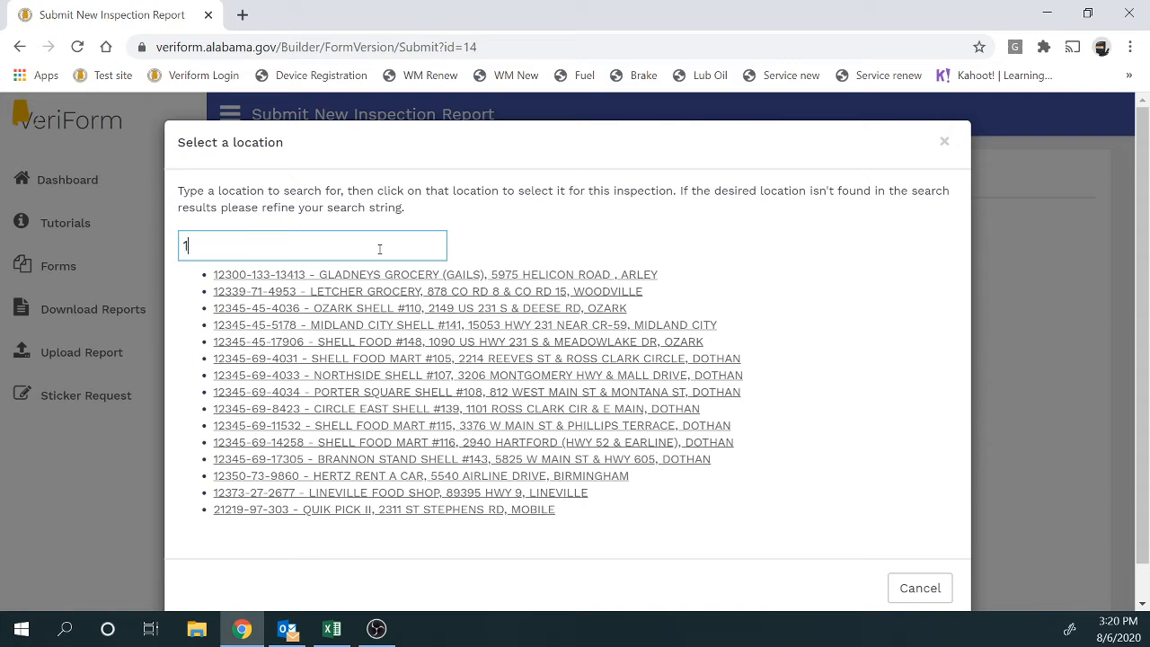
pyautogui.write('982 e')
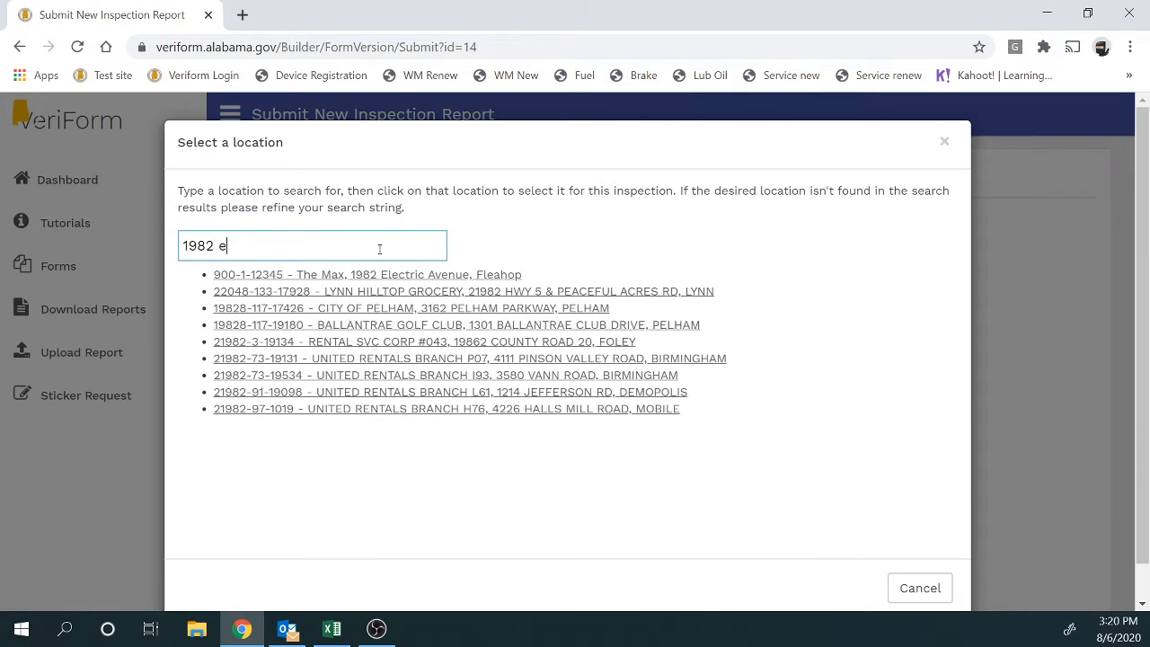
pyautogui.write('le')
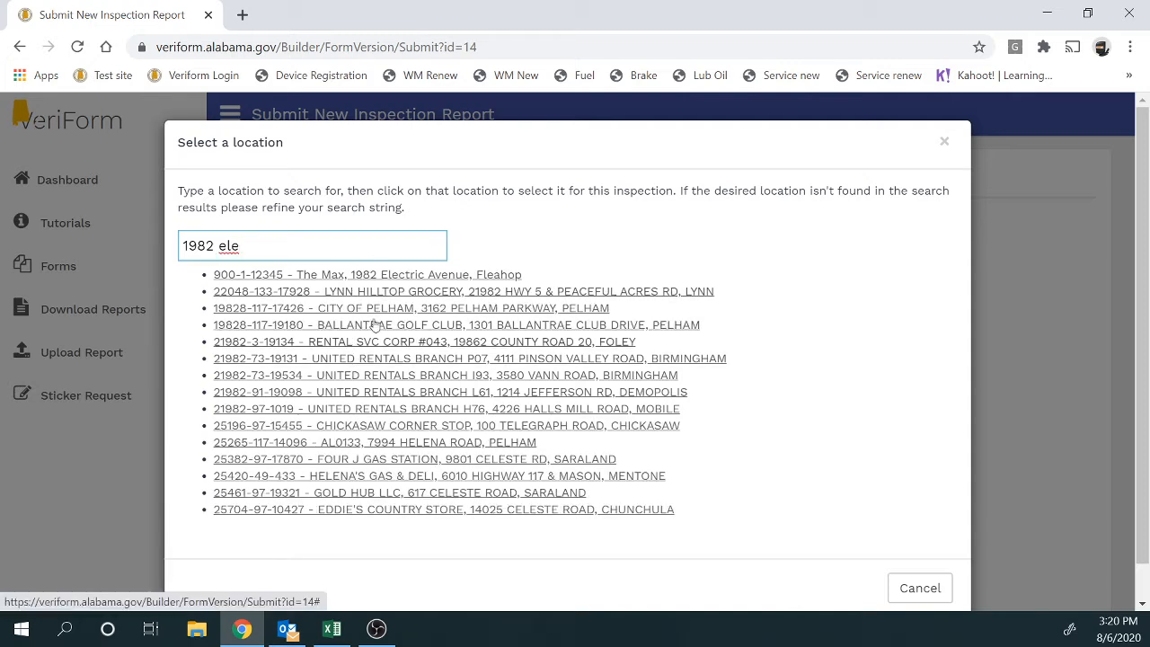
pyautogui.click(389, 274)
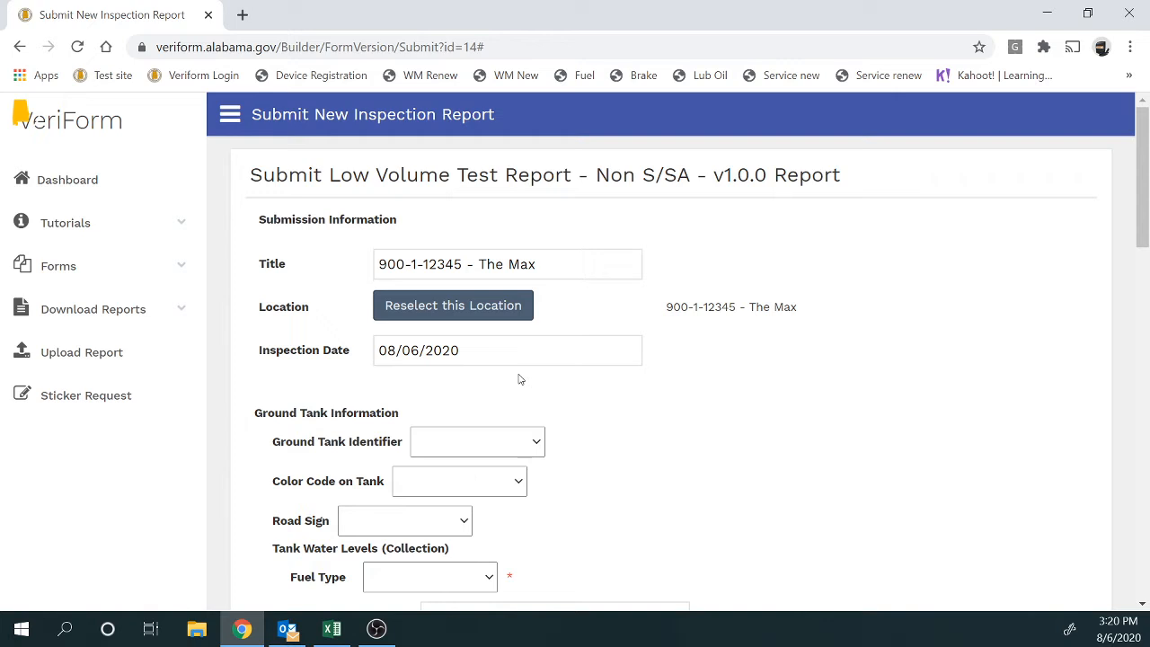
pyautogui.click(506, 358)
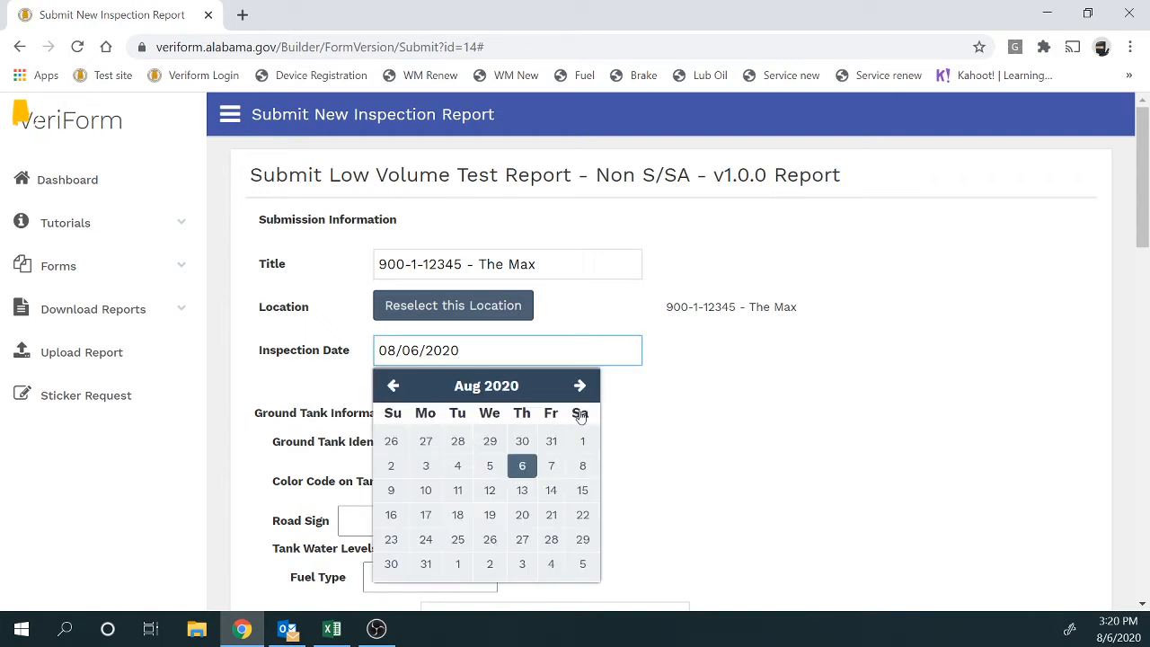
pyautogui.click(830, 388)
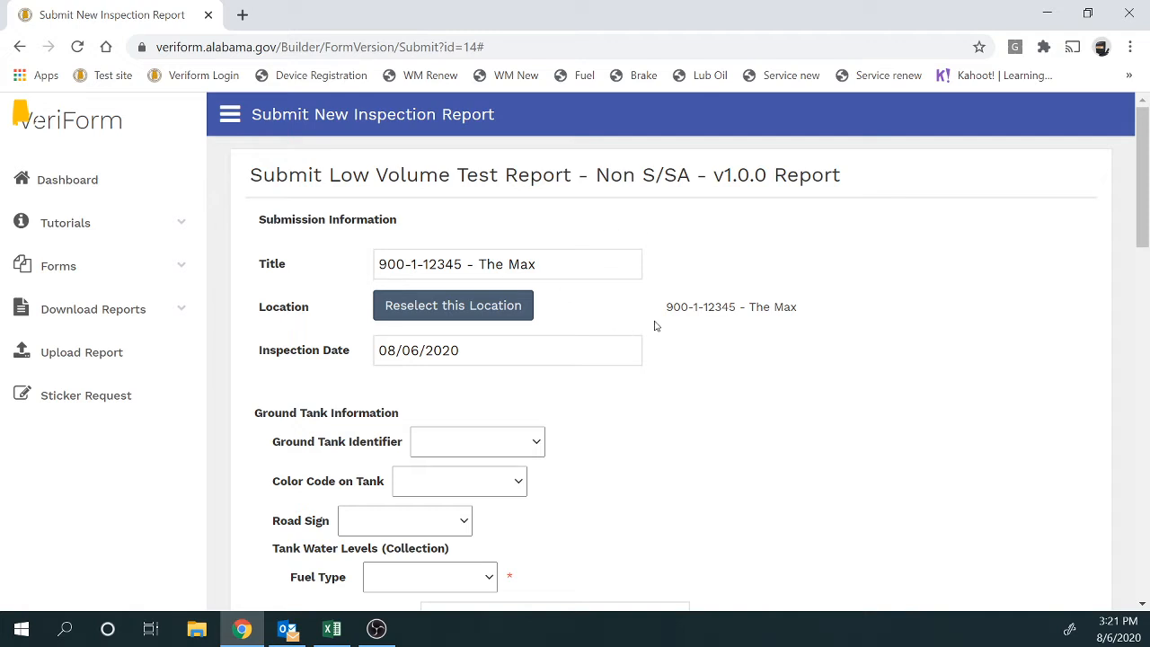
pyautogui.moveTo(813, 316); pyautogui.dragTo(670, 328)
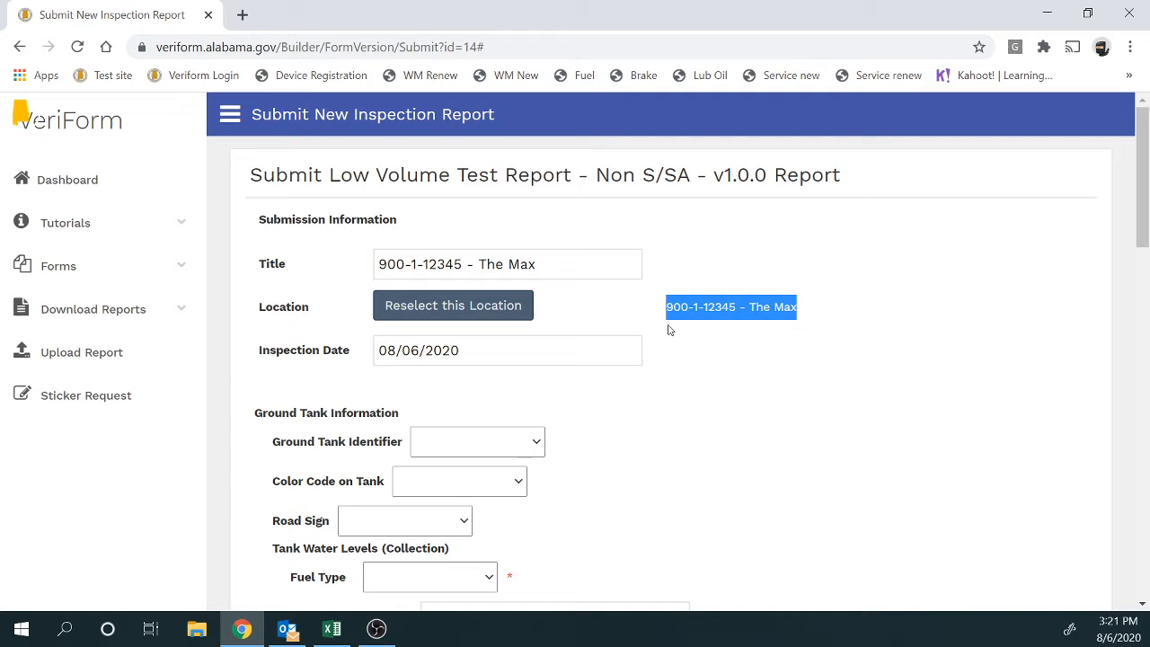
pyautogui.click(715, 351)
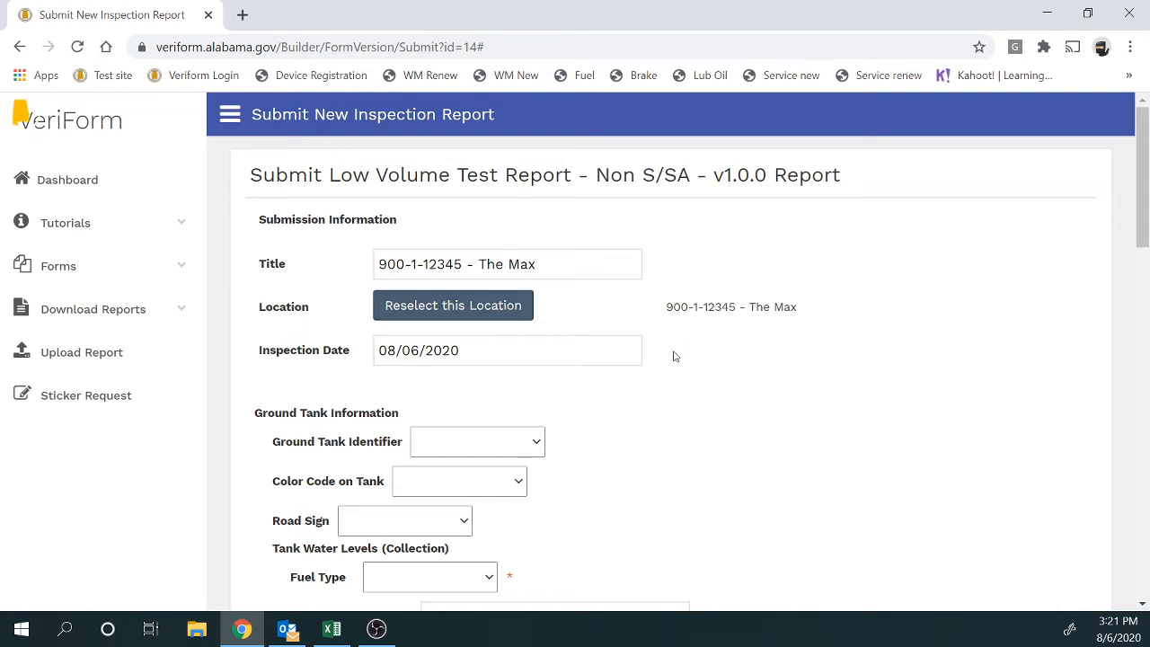
# Step: In the ground tank information, set Ground Tank Identifier to No, Color Code on Tank to Yes and Road Sign to Pass
pyautogui.scroll(-2, 361, 434)
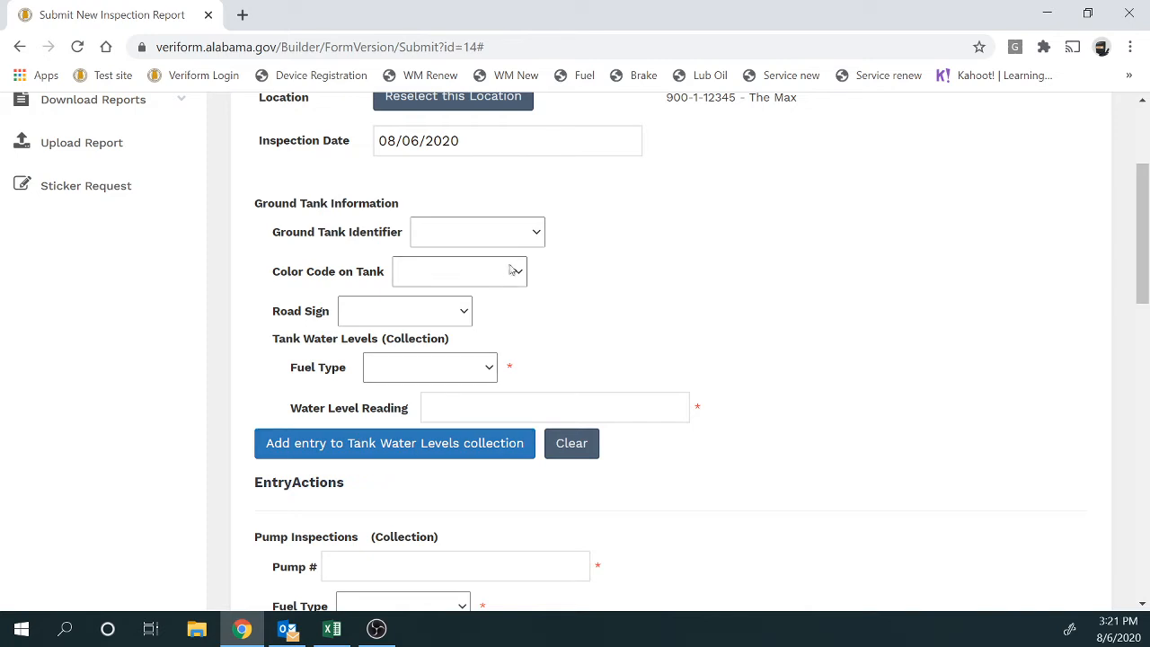
pyautogui.click(536, 233)
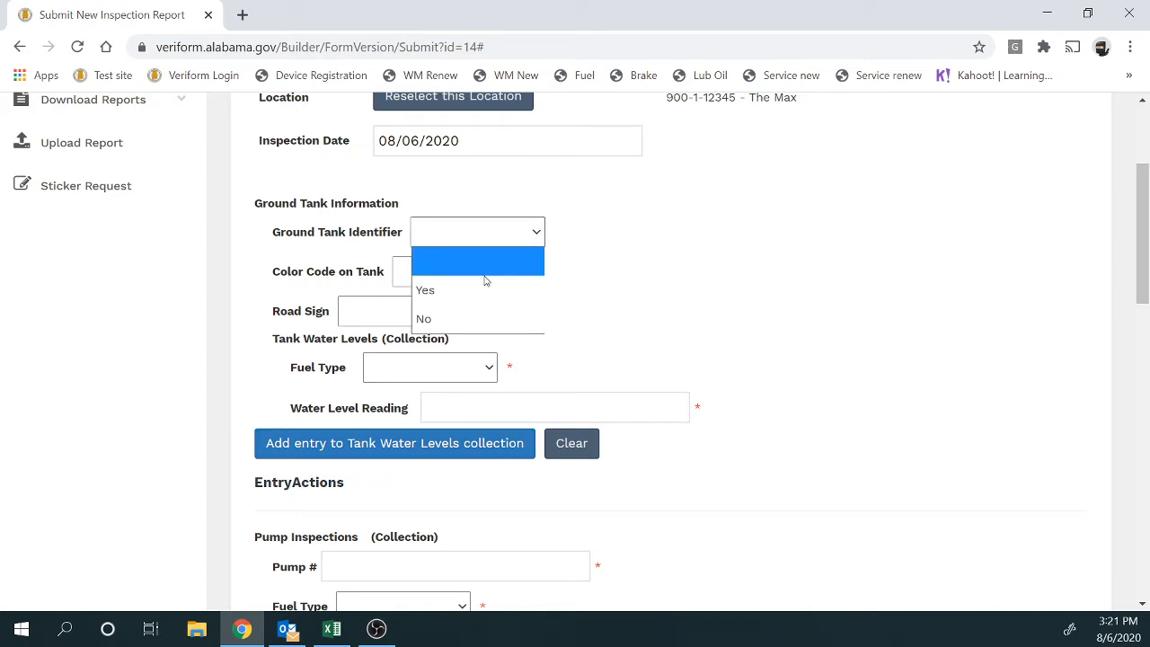
pyautogui.click(480, 311)
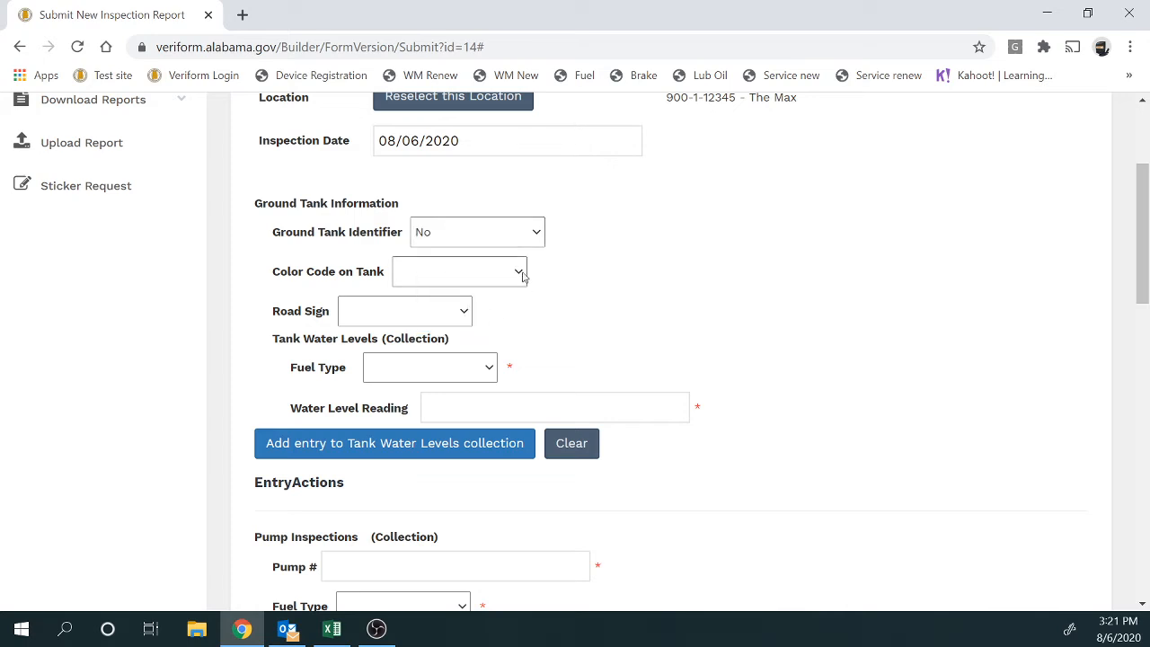
pyautogui.click(522, 276)
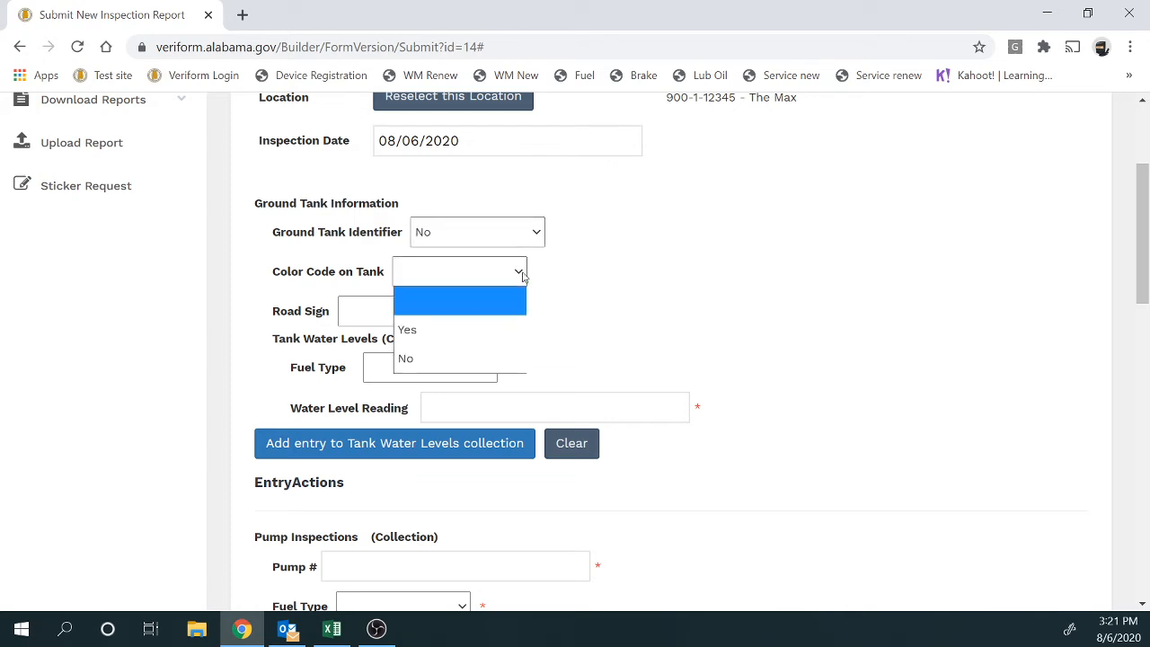
pyautogui.click(492, 326)
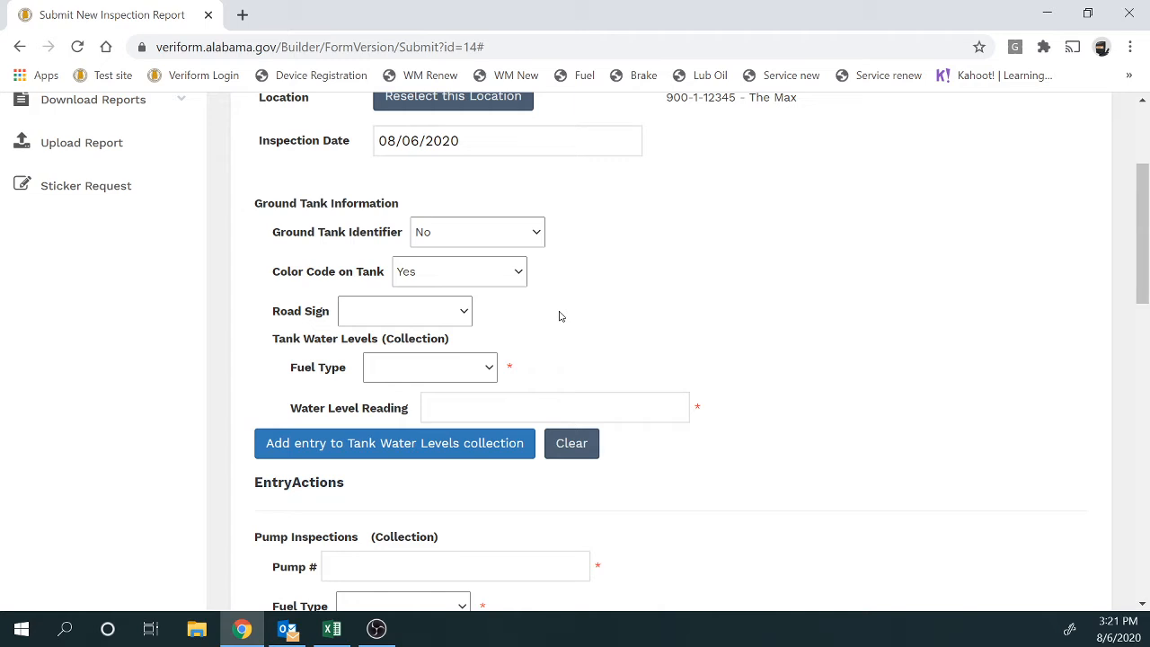
pyautogui.click(465, 312)
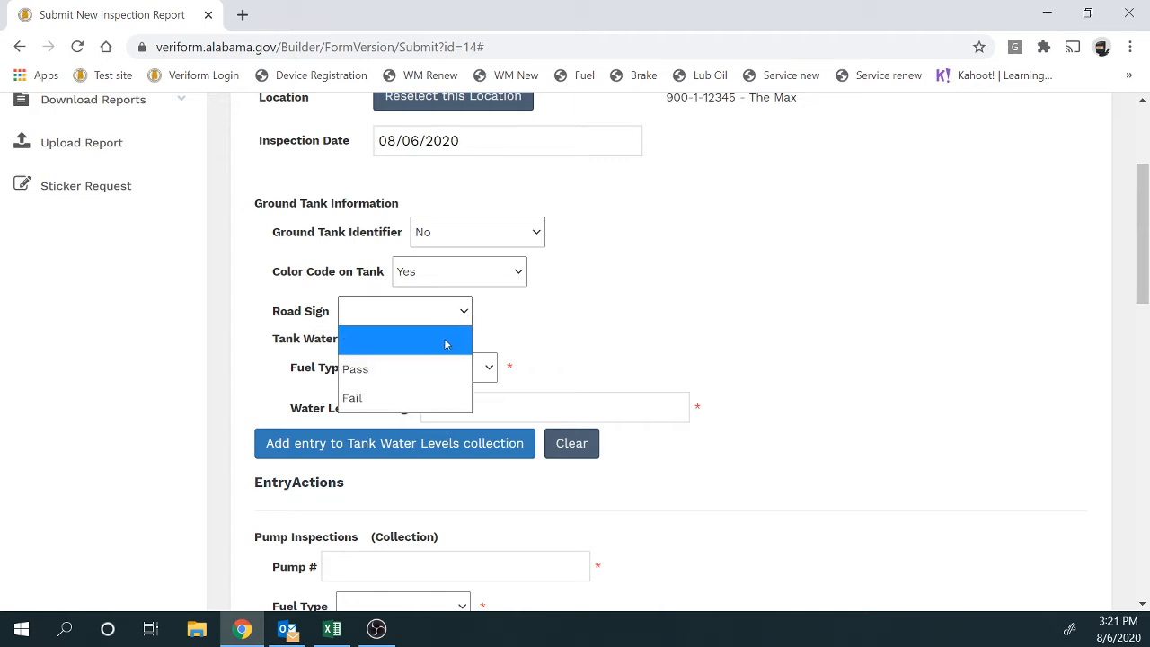
pyautogui.click(438, 367)
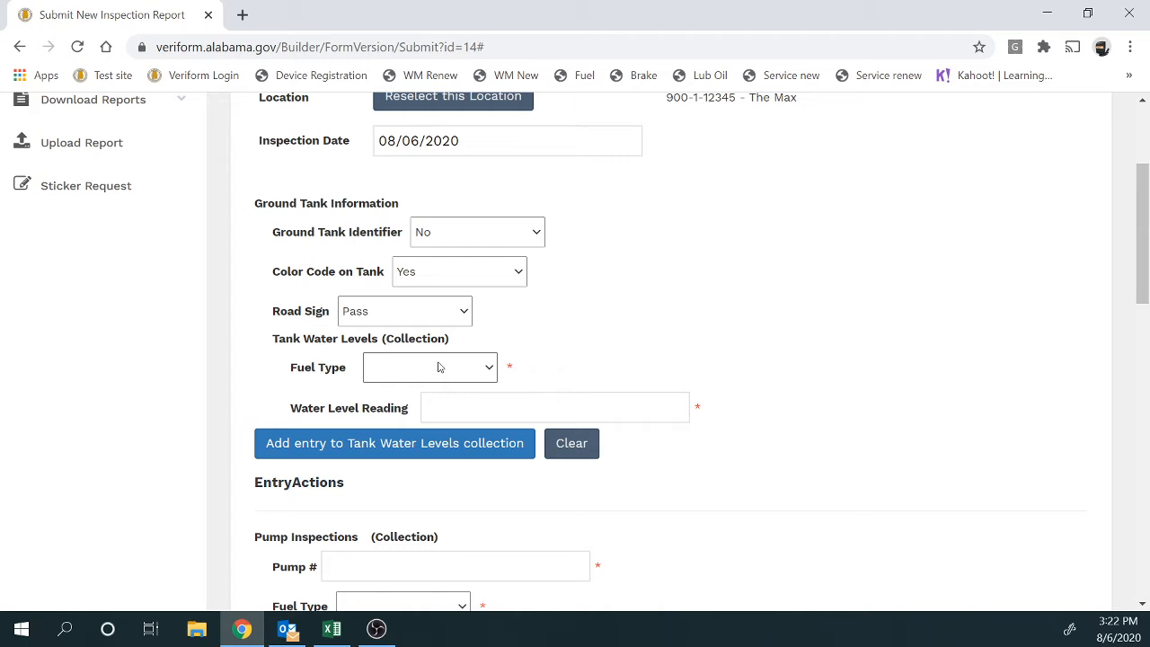
# Step: Add a tank water level entry with fuel type 87 Etoh and a water level reading of 0.0
pyautogui.click(440, 367)
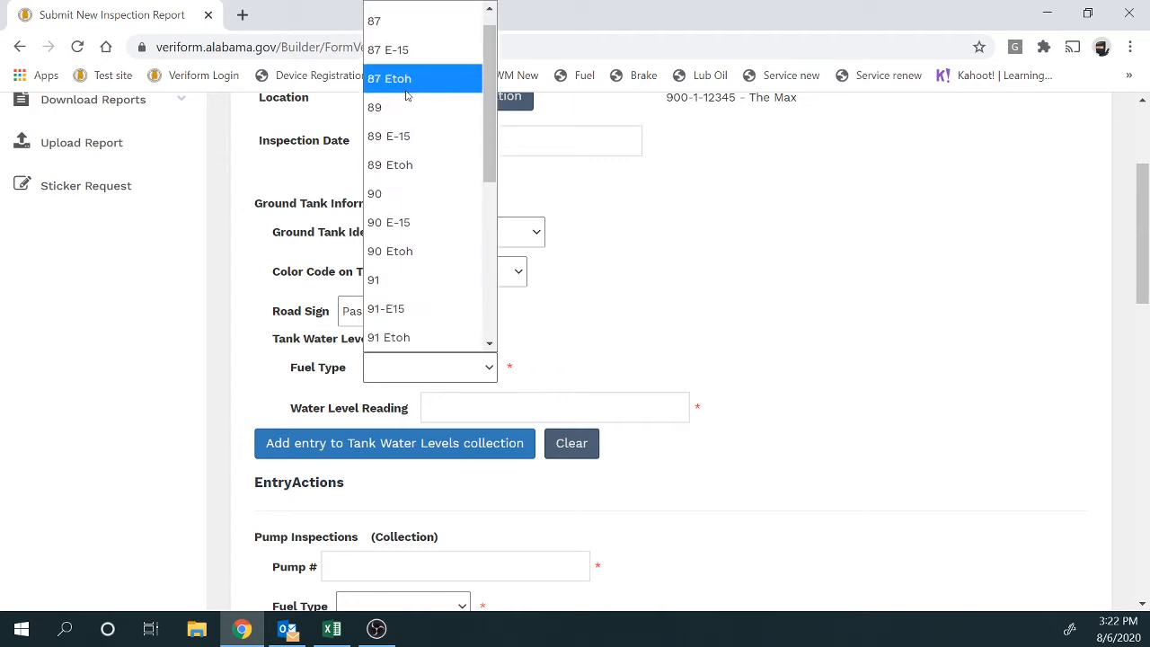
pyautogui.click(406, 82)
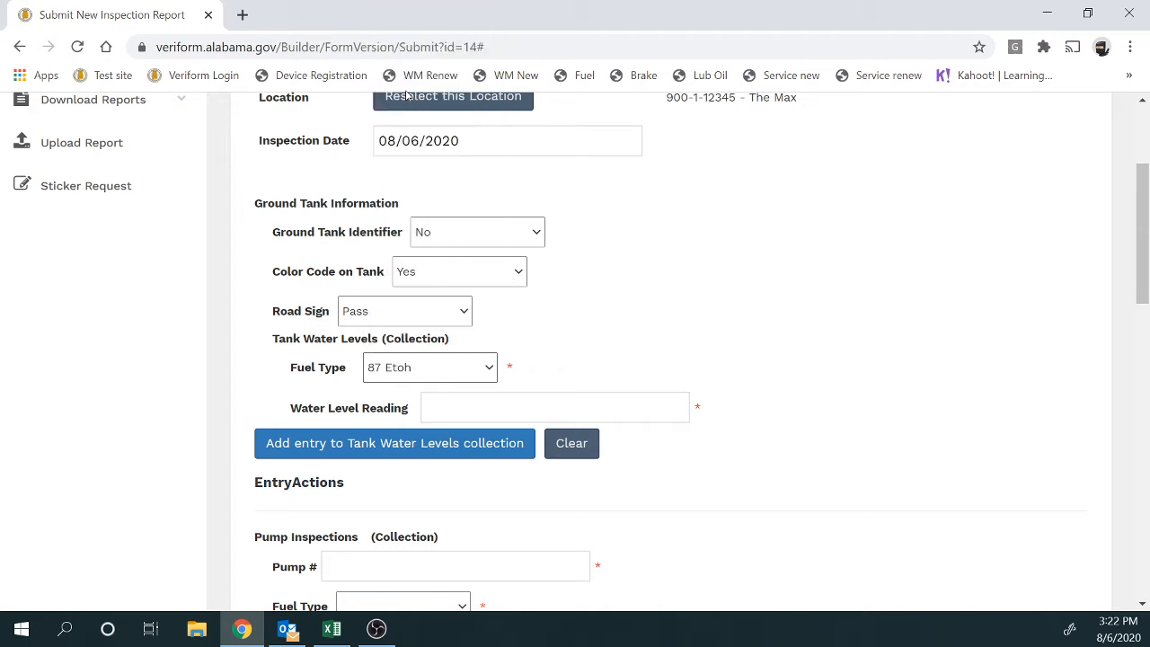
pyautogui.click(447, 409)
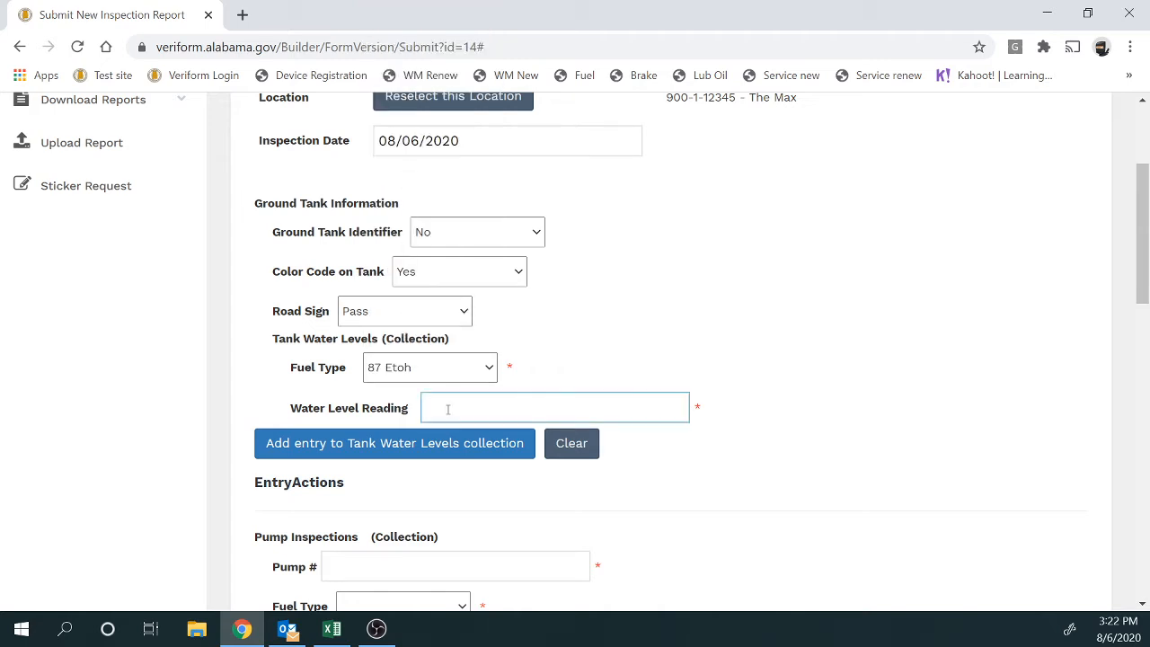
pyautogui.write('0.0')
pyautogui.click(415, 447)
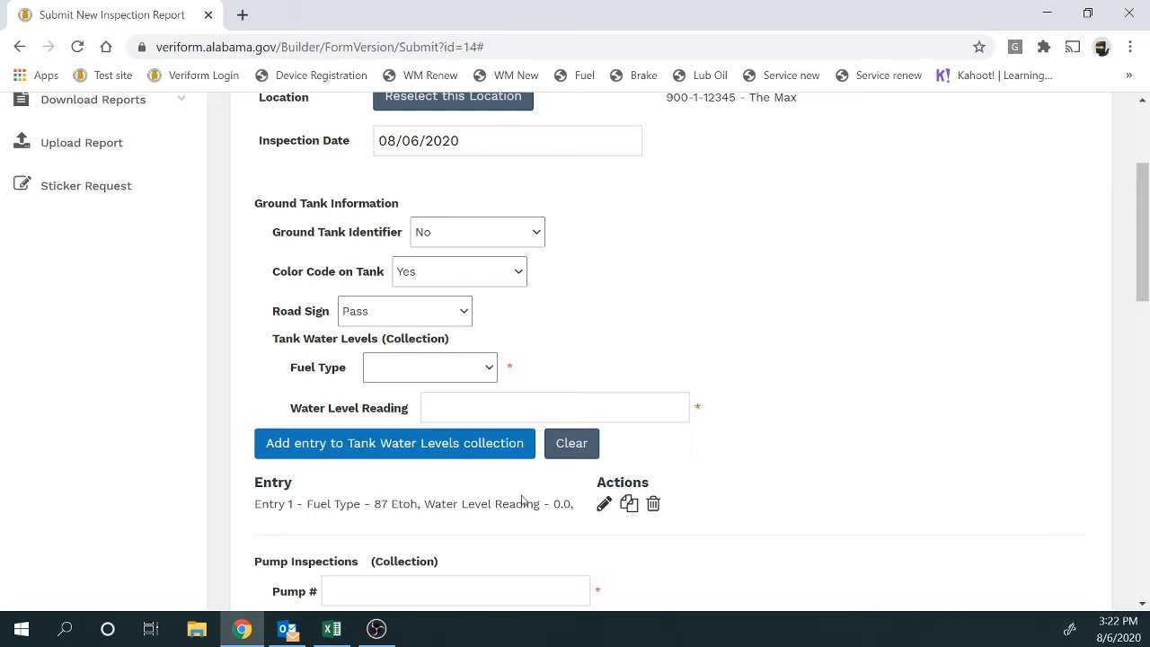
# Step: Open the 87 Etoh tank water level entry for editing and update it with its values left as they are
pyautogui.click(603, 505)
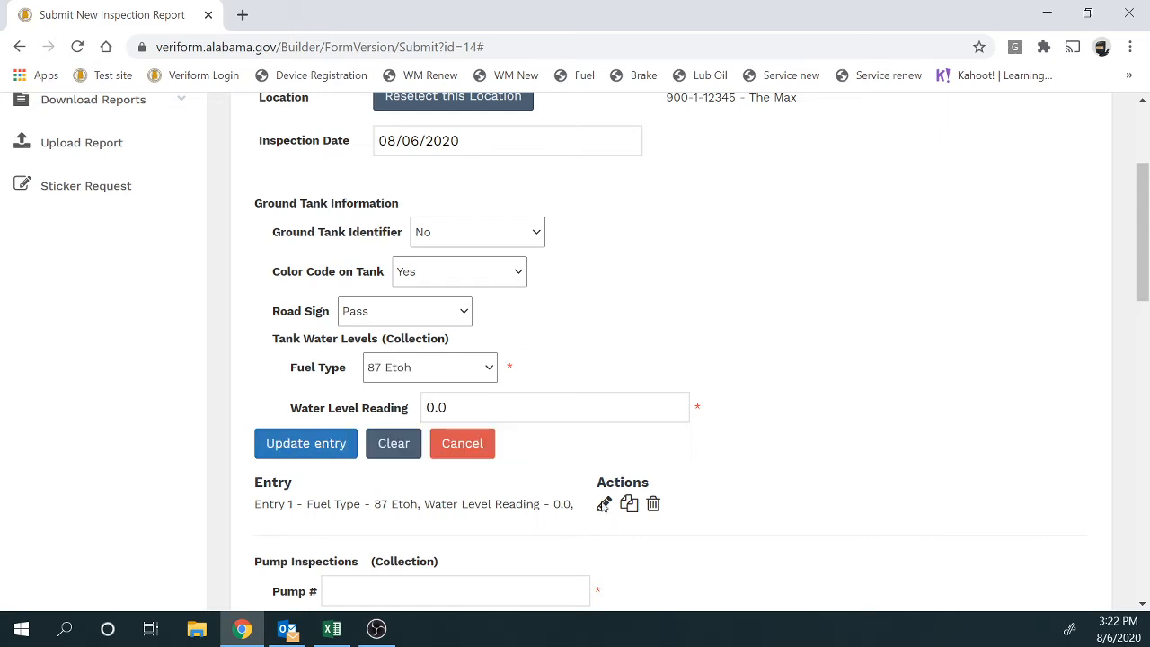
pyautogui.click(466, 408)
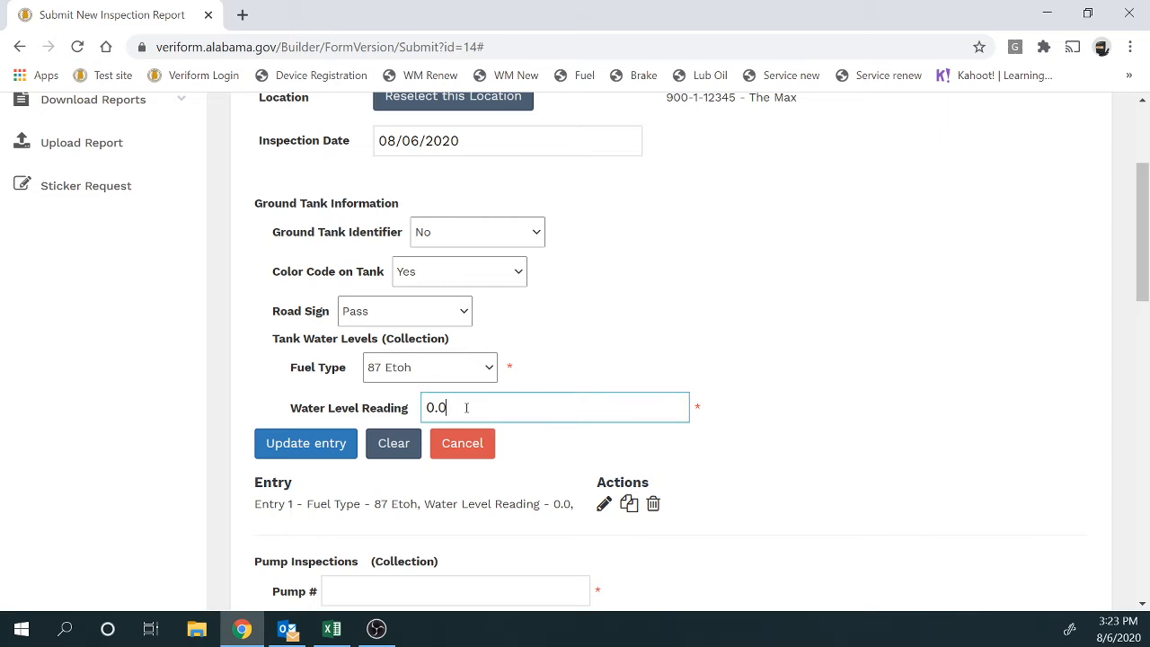
pyautogui.click(303, 441)
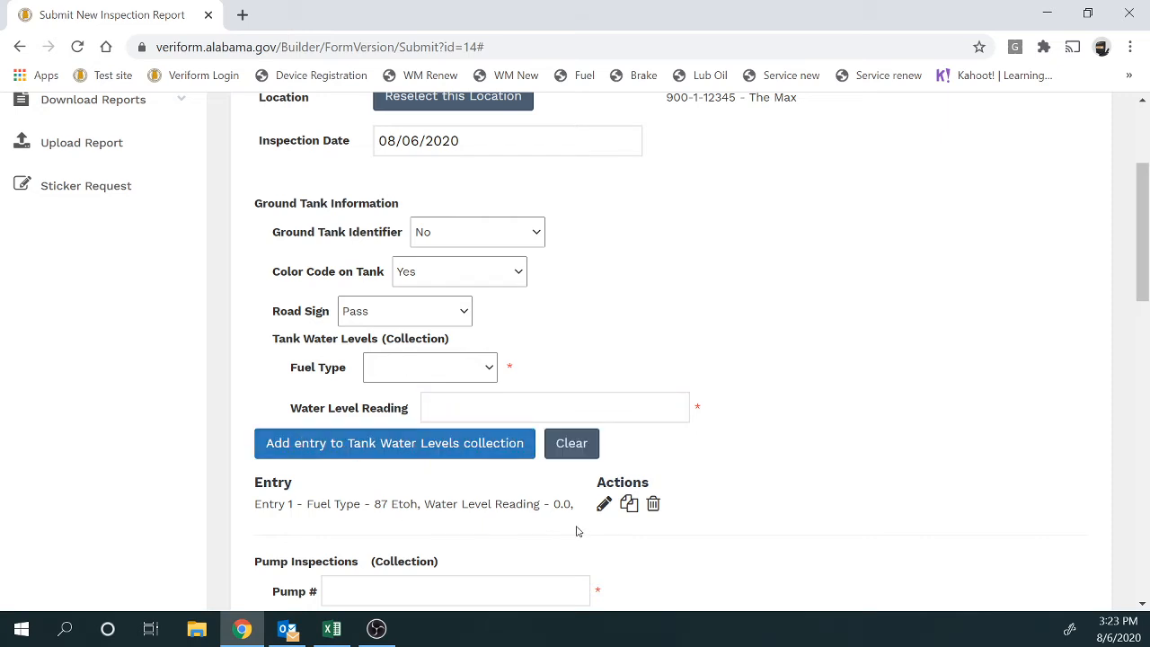
# Step: Add a copy of the 87 Etoh tank water level entry and a blank entry, deleting each one again
pyautogui.click(629, 503)
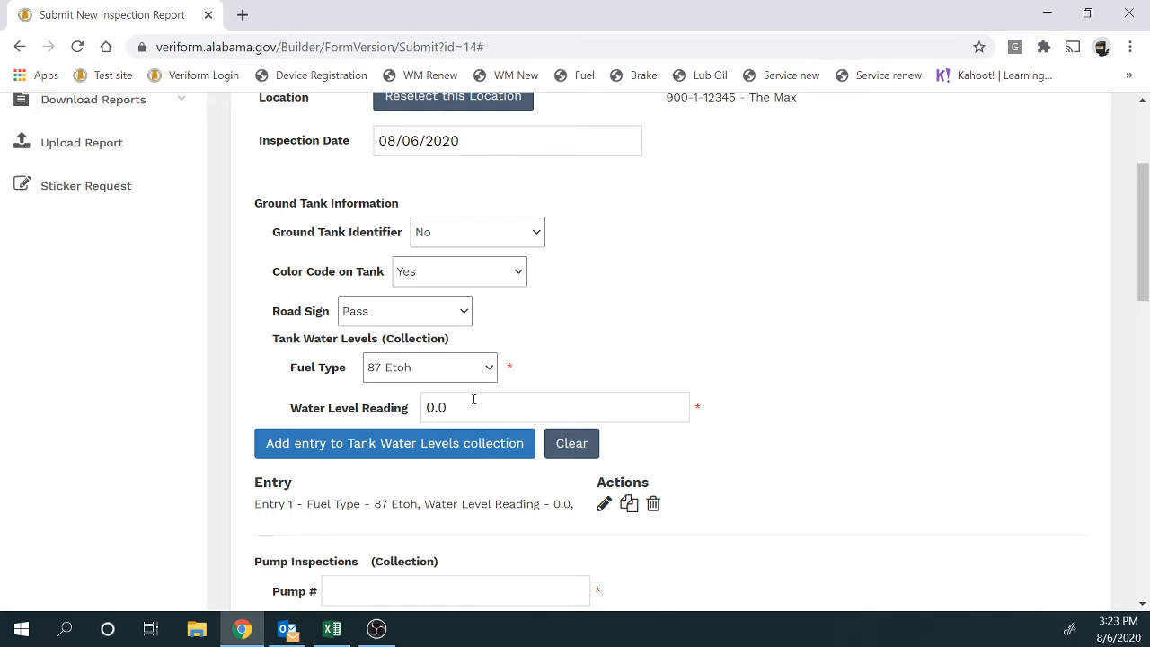
pyautogui.click(479, 442)
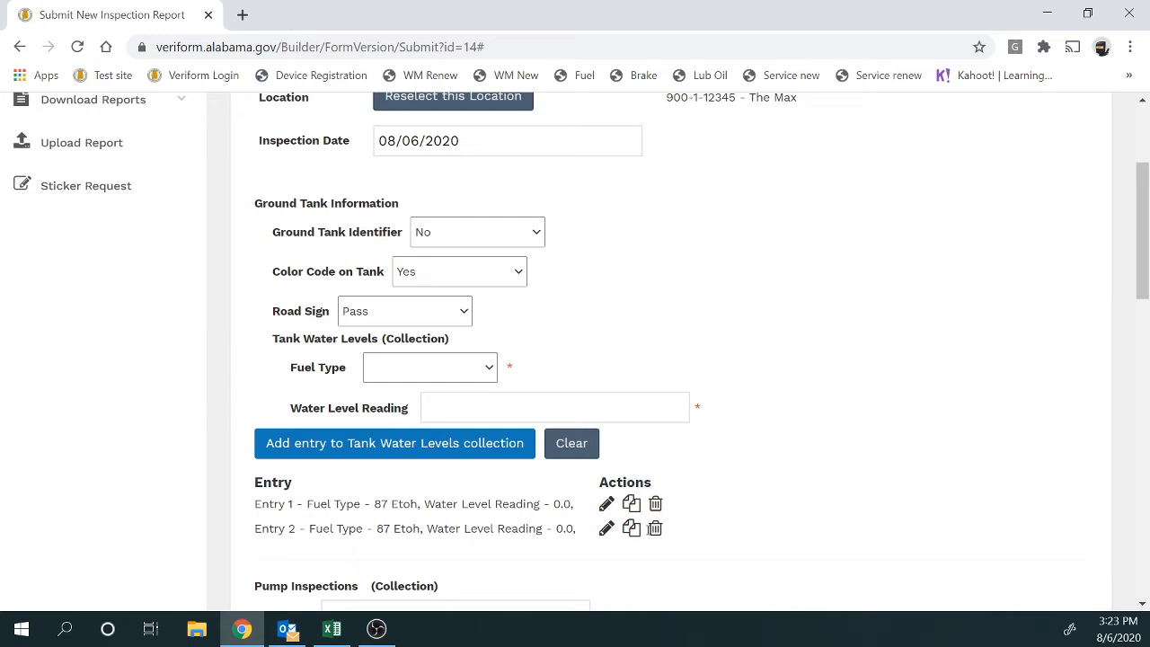
pyautogui.click(656, 529)
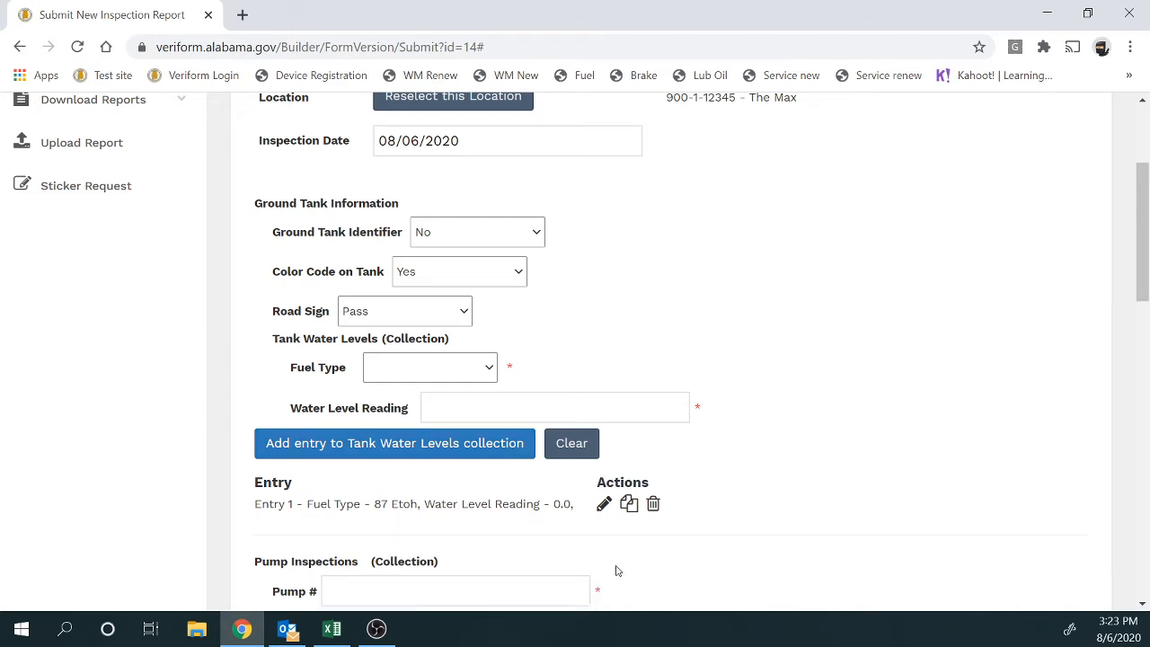
pyautogui.click(393, 447)
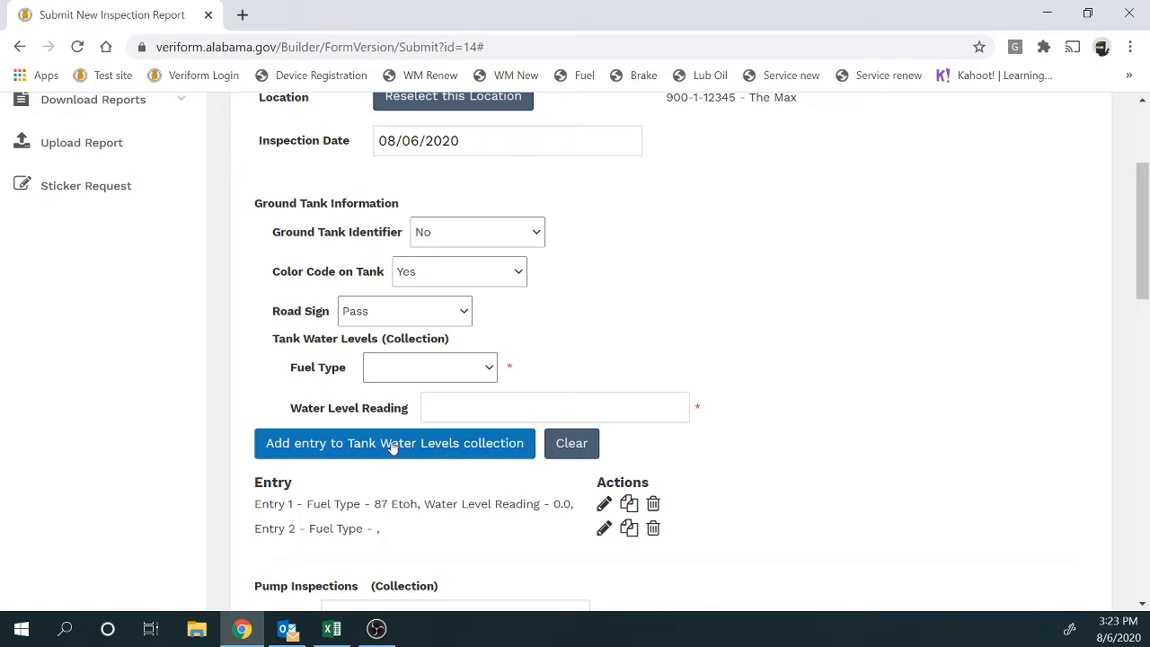
pyautogui.click(653, 530)
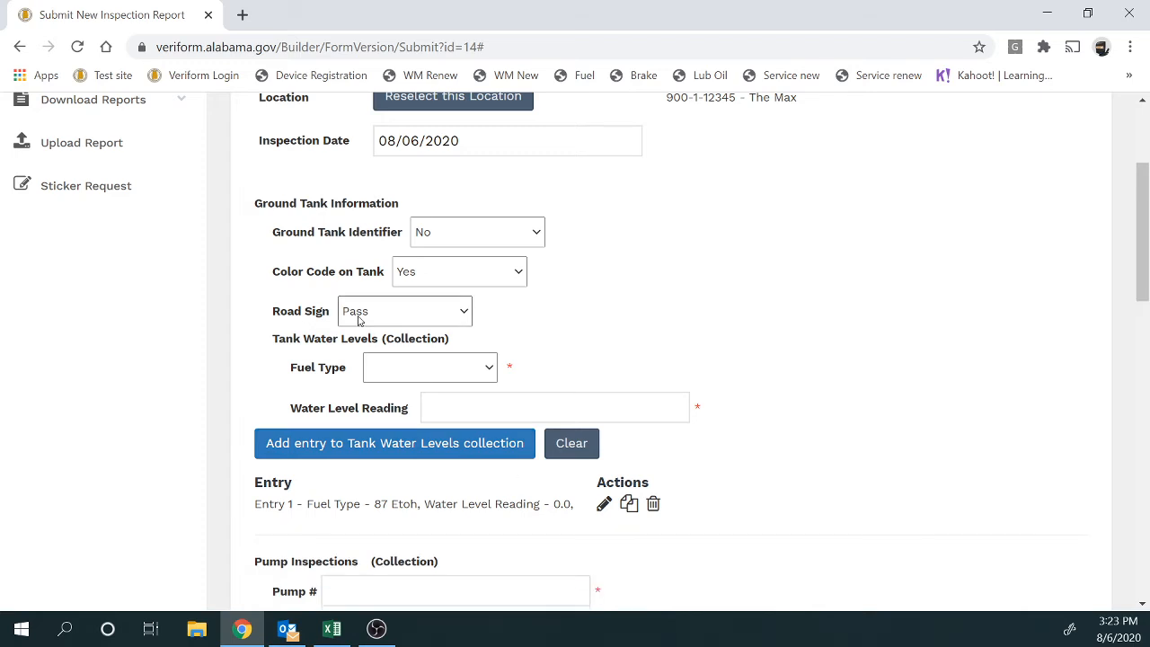
# Step: Add a tank water level entry with fuel type 93 Etoh and a water level reading of 0.0
pyautogui.click(375, 369)
pyautogui.scroll(-5, 395, 339)
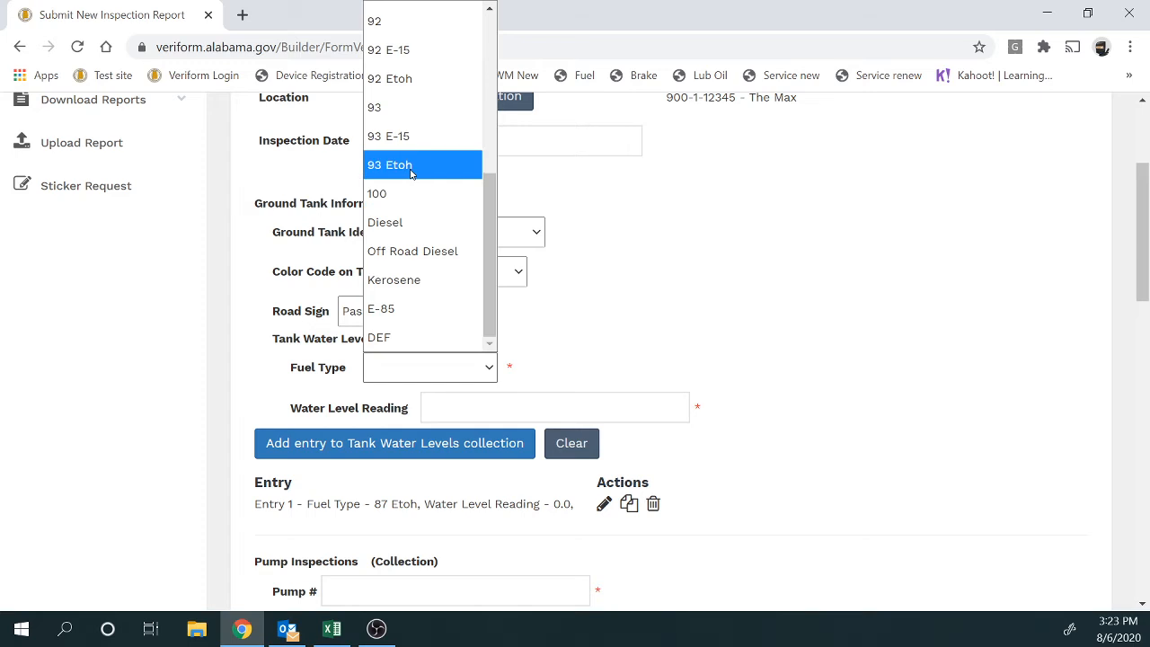
pyautogui.click(410, 173)
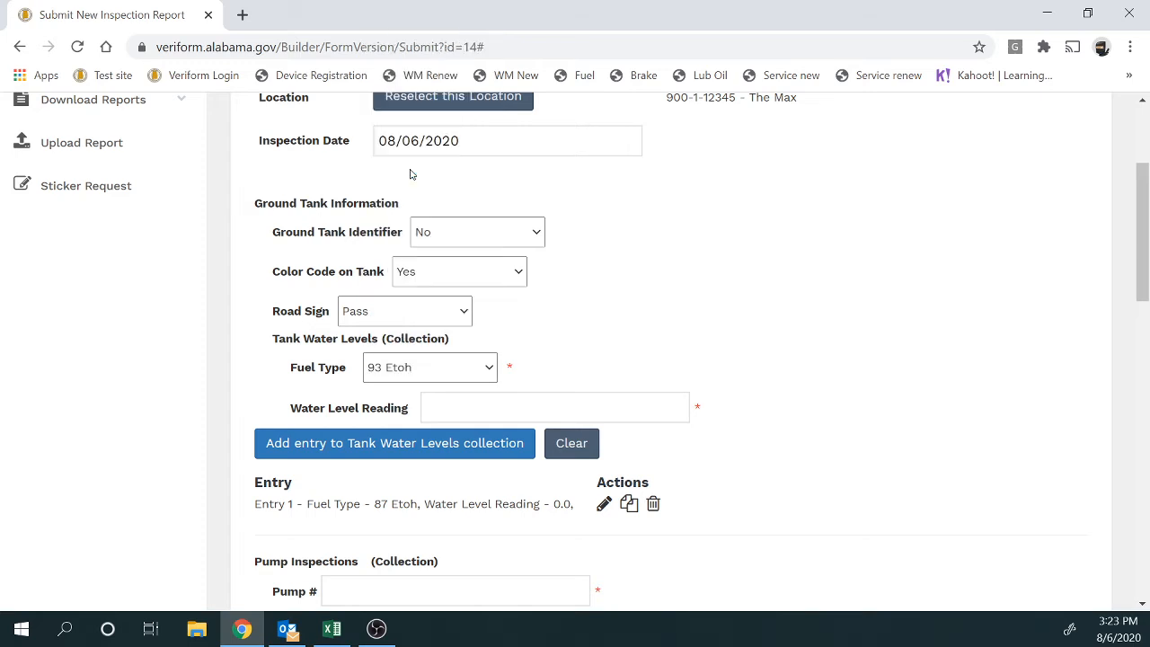
pyautogui.click(456, 406)
pyautogui.write('0.0')
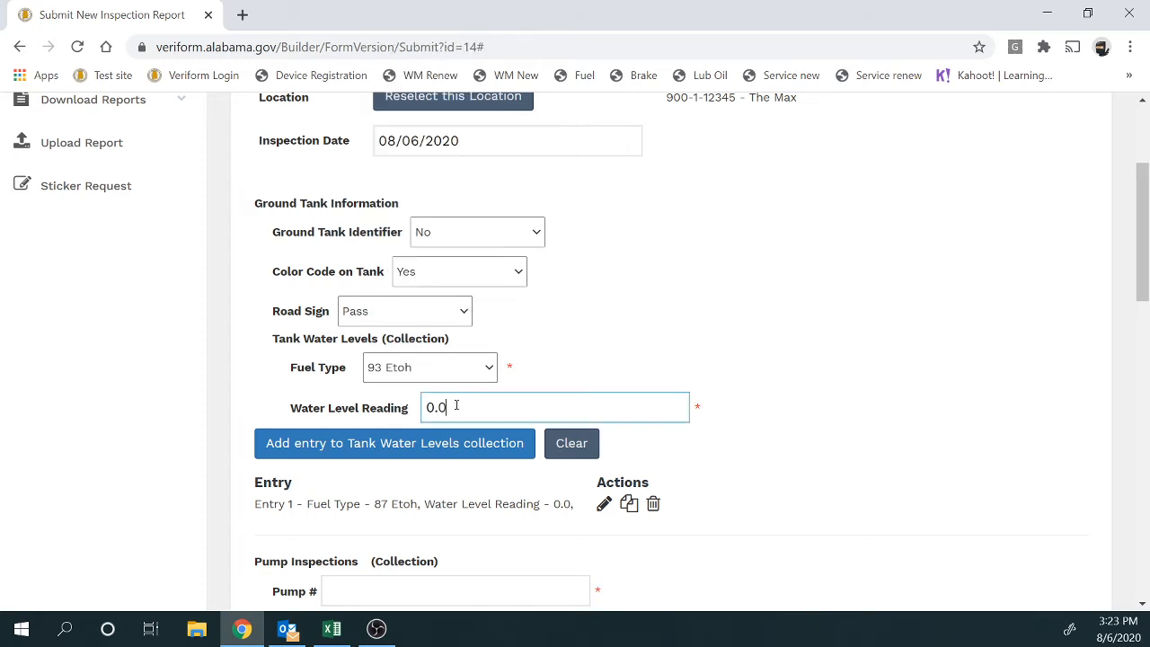
pyautogui.click(449, 442)
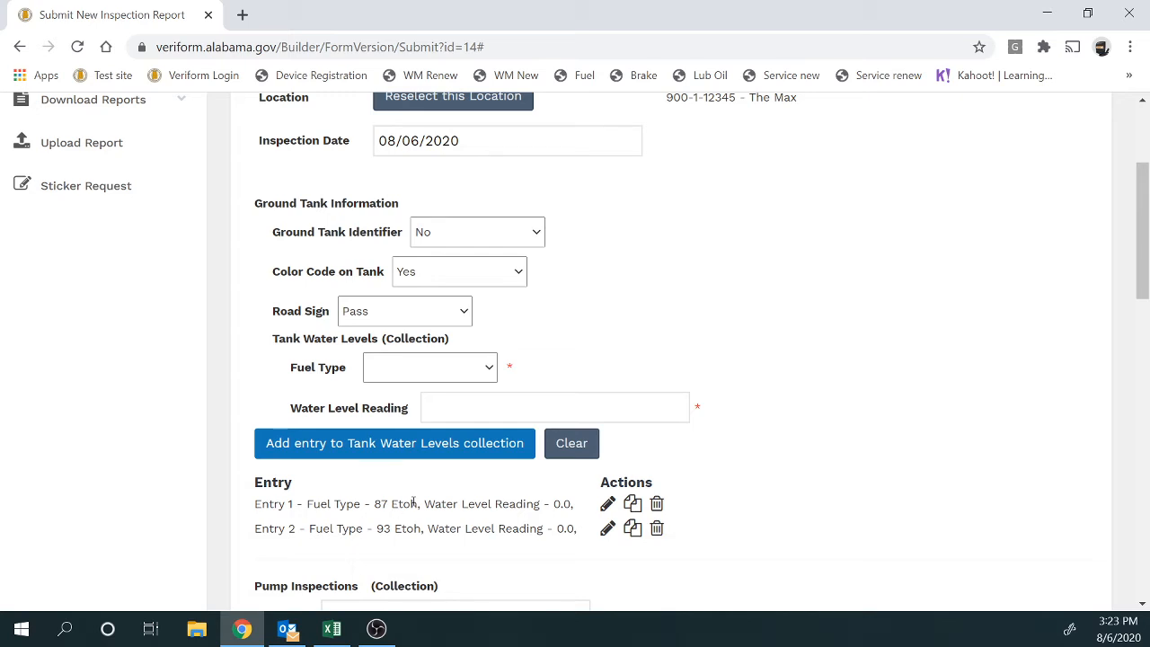
# Step: Add a pump inspection entry for pump 1 with fuel type 87 Etoh, reading -1 and action taken Pass
pyautogui.scroll(-2, 439, 527)
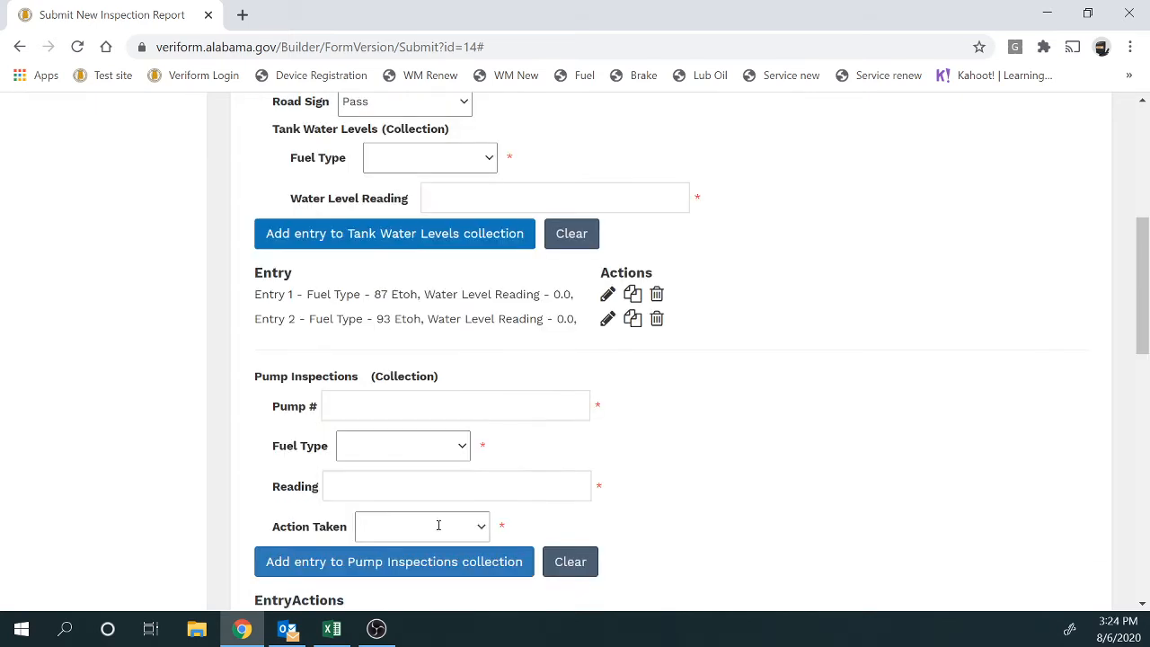
pyautogui.scroll(2, 301, 179)
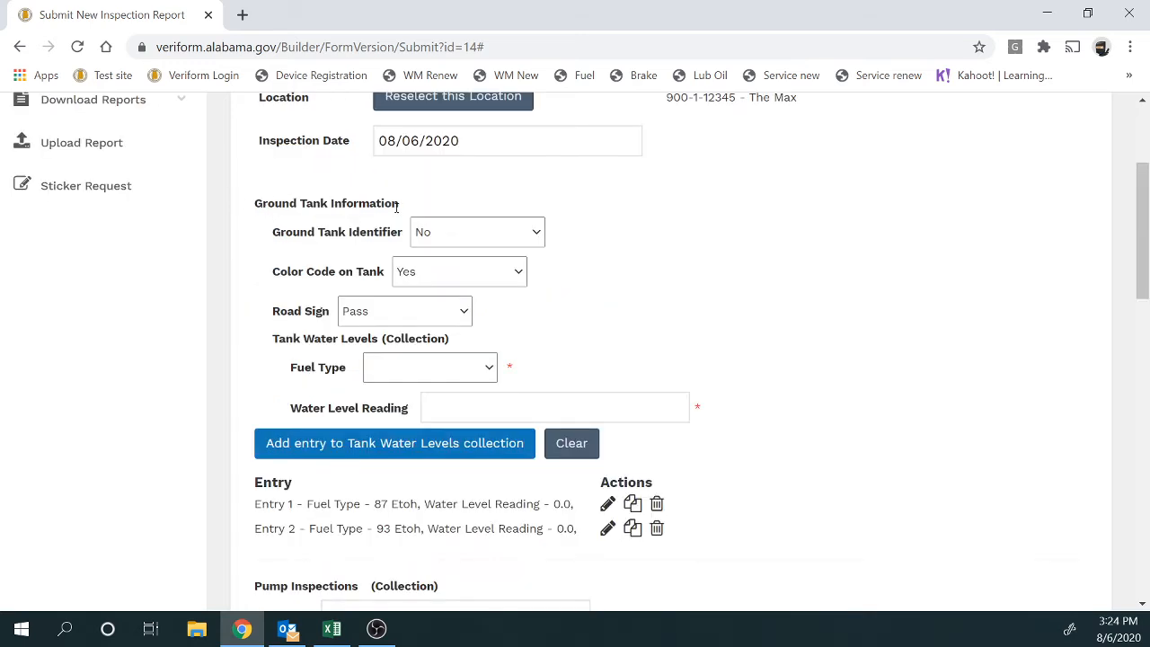
pyautogui.scroll(-2, 274, 454)
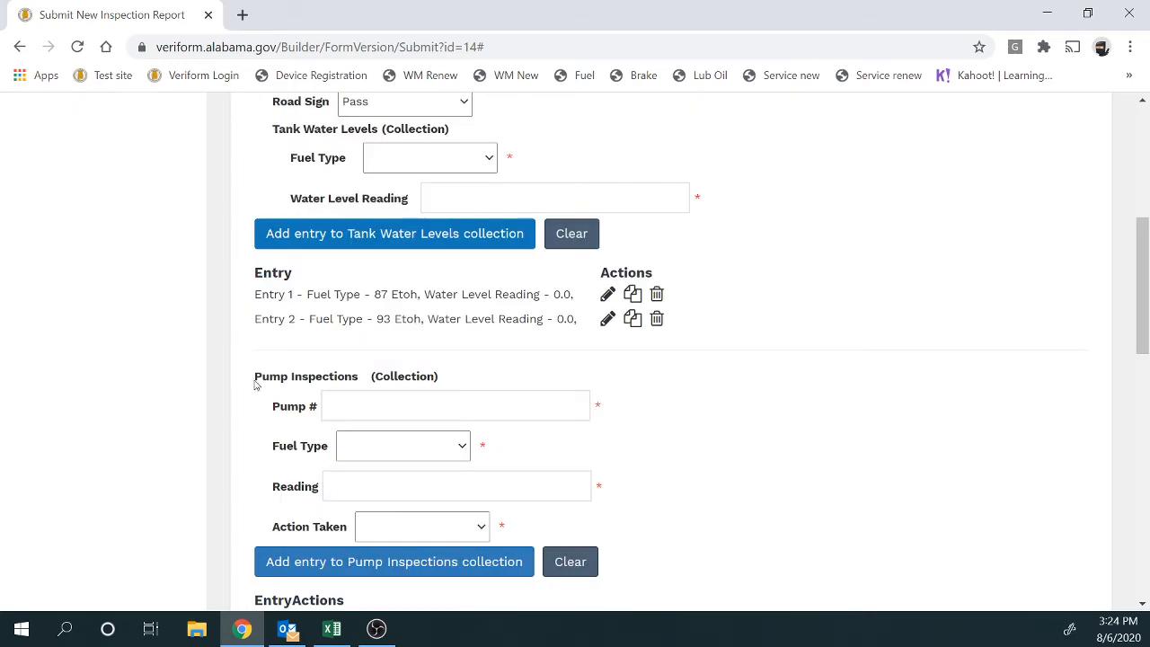
pyautogui.click(426, 406)
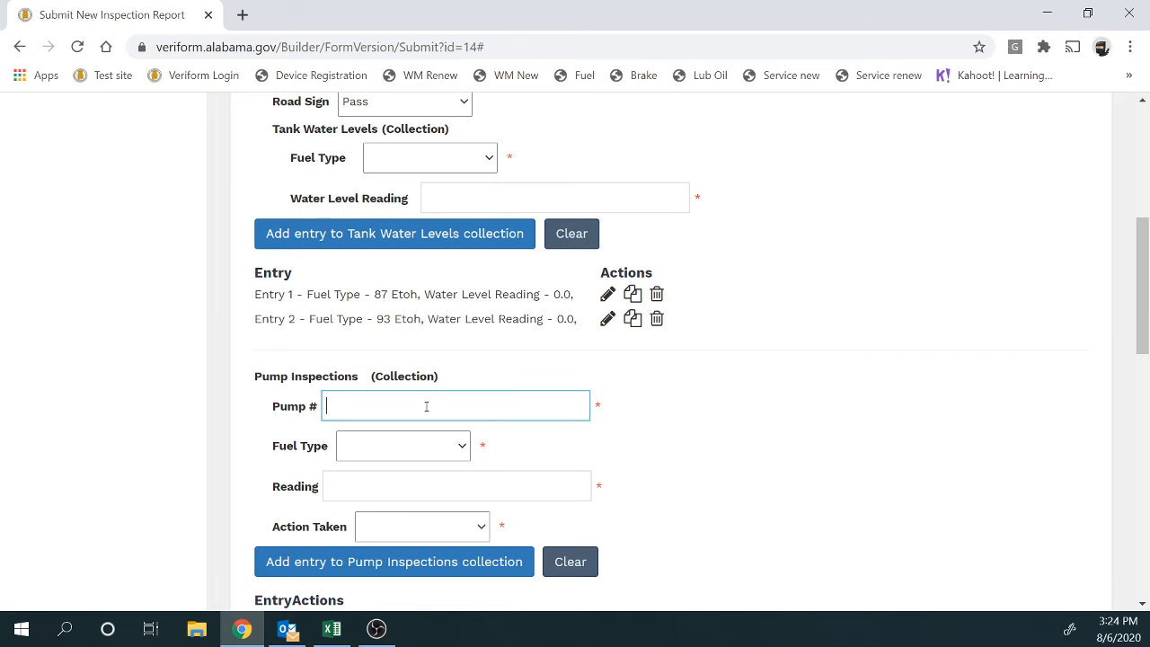
pyautogui.write('1')
pyautogui.click(422, 445)
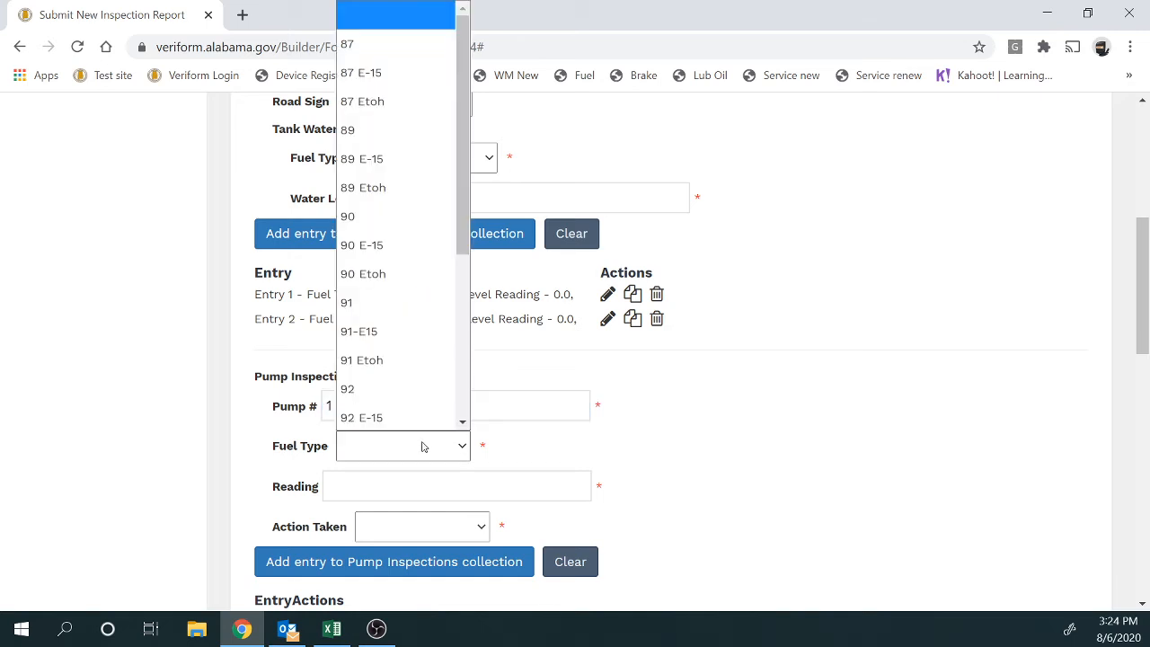
pyautogui.click(398, 78)
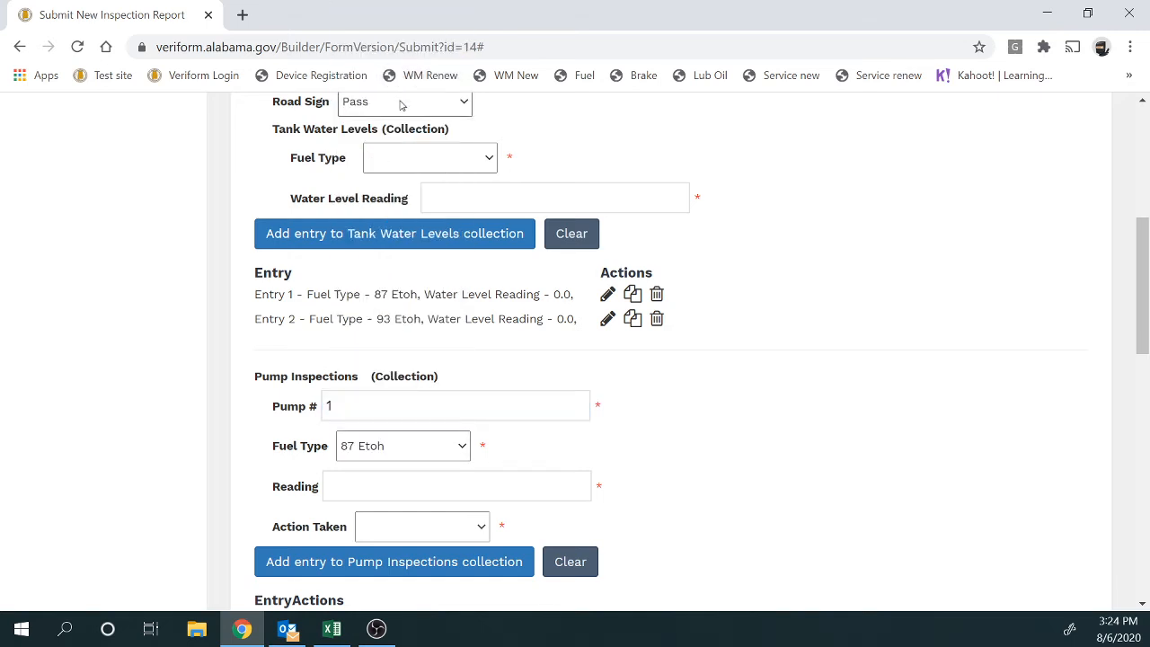
pyautogui.click(379, 492)
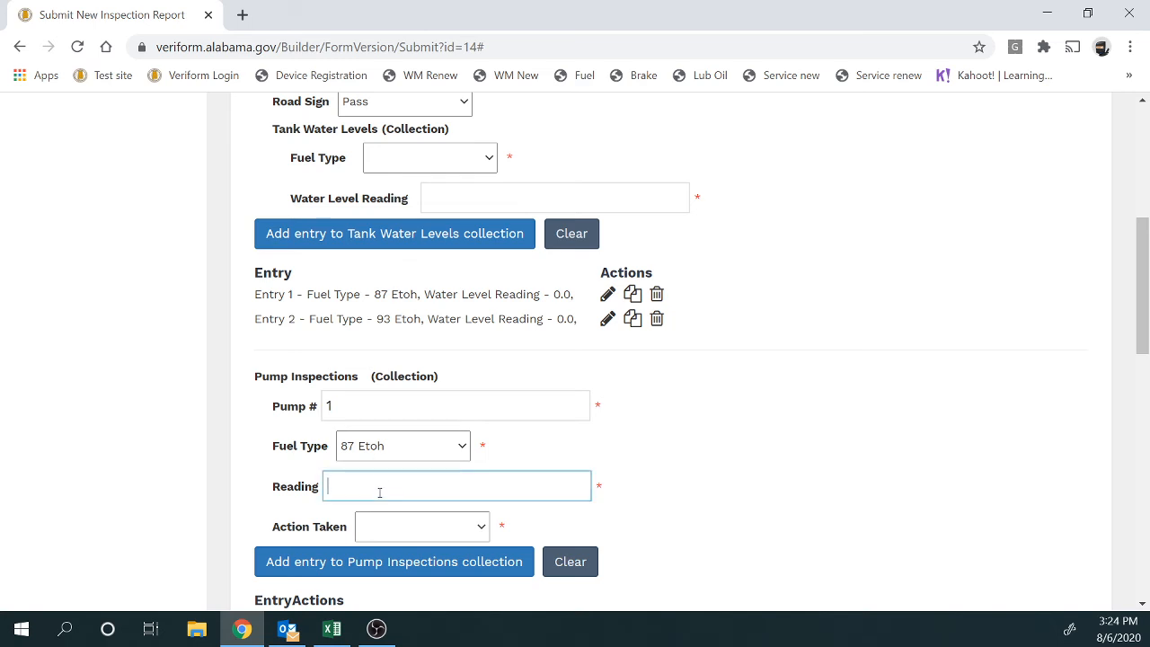
pyautogui.write('1')
pyautogui.press('BackSpace')
pyautogui.write('-1')
pyautogui.click(419, 524)
pyautogui.click(422, 469)
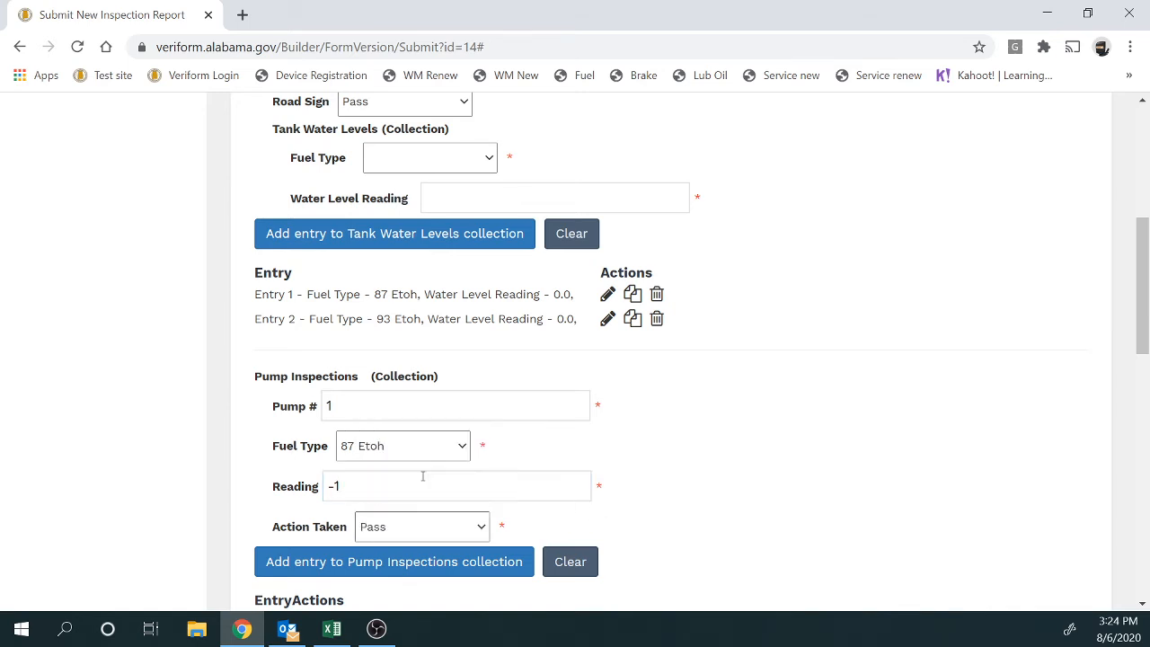
pyautogui.click(384, 566)
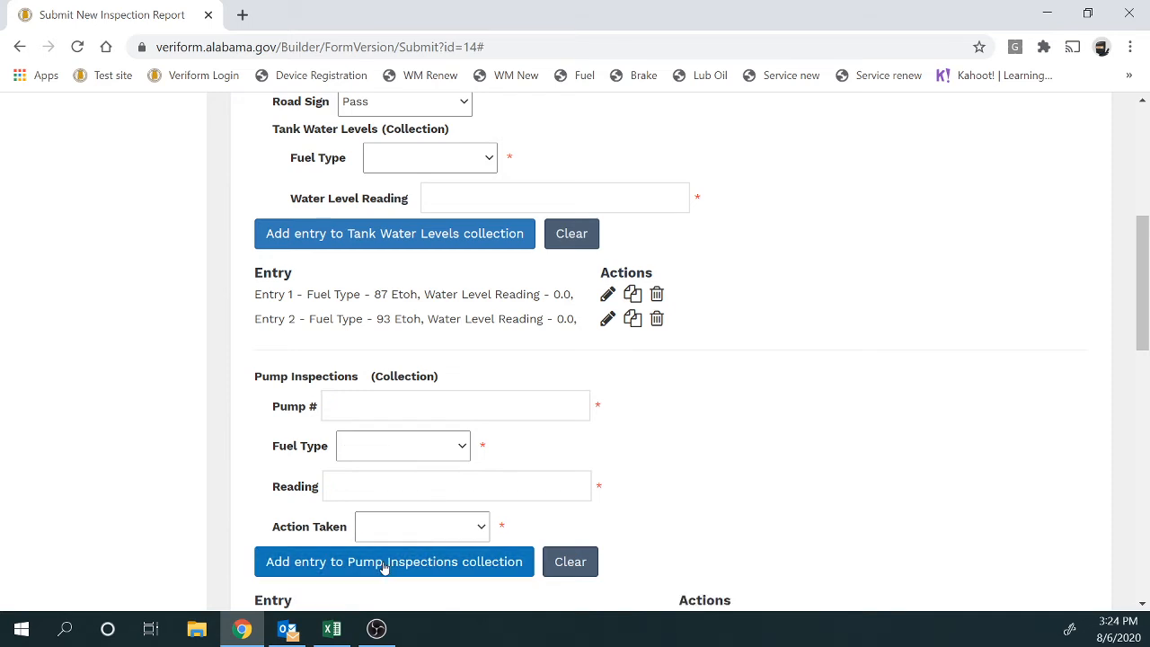
# Step: Add a pump inspection entry for pump 1 with fuel type 89 Etoh, reading 0 and action taken Pass
pyautogui.scroll(2, 403, 545)
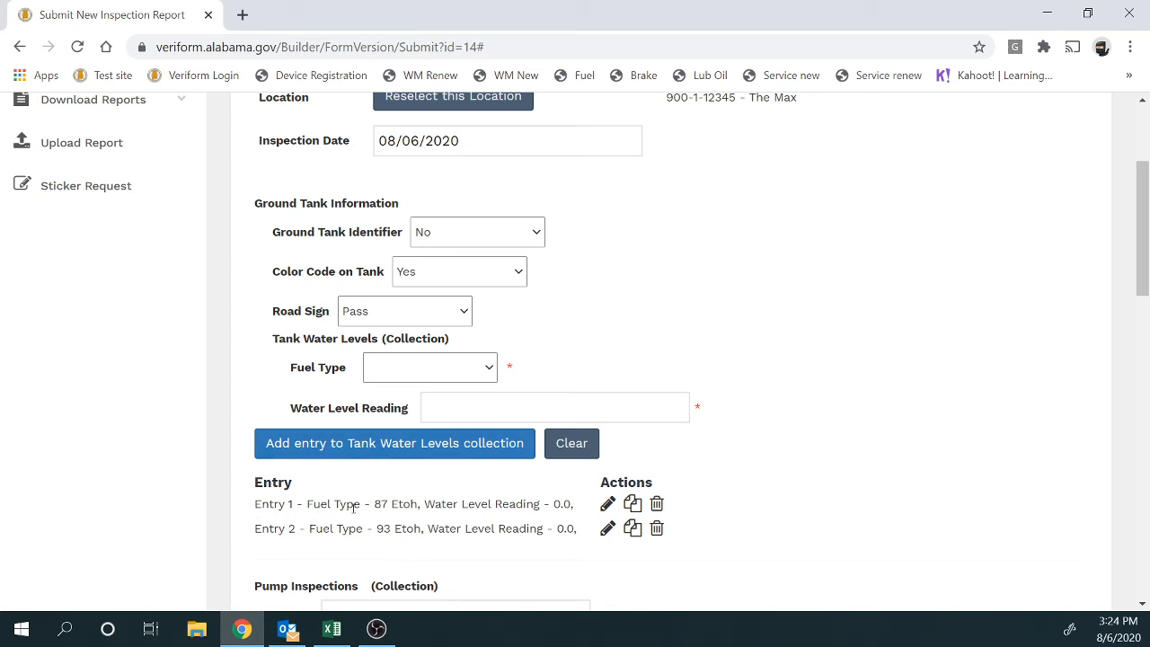
pyautogui.scroll(-4, 353, 508)
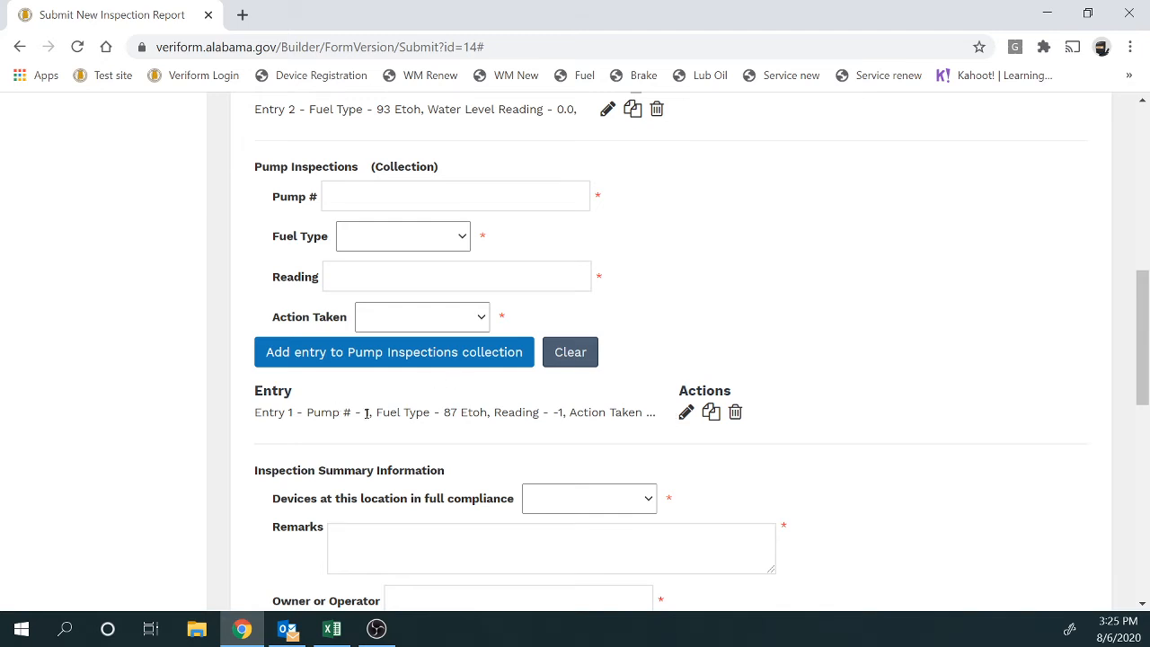
pyautogui.click(393, 200)
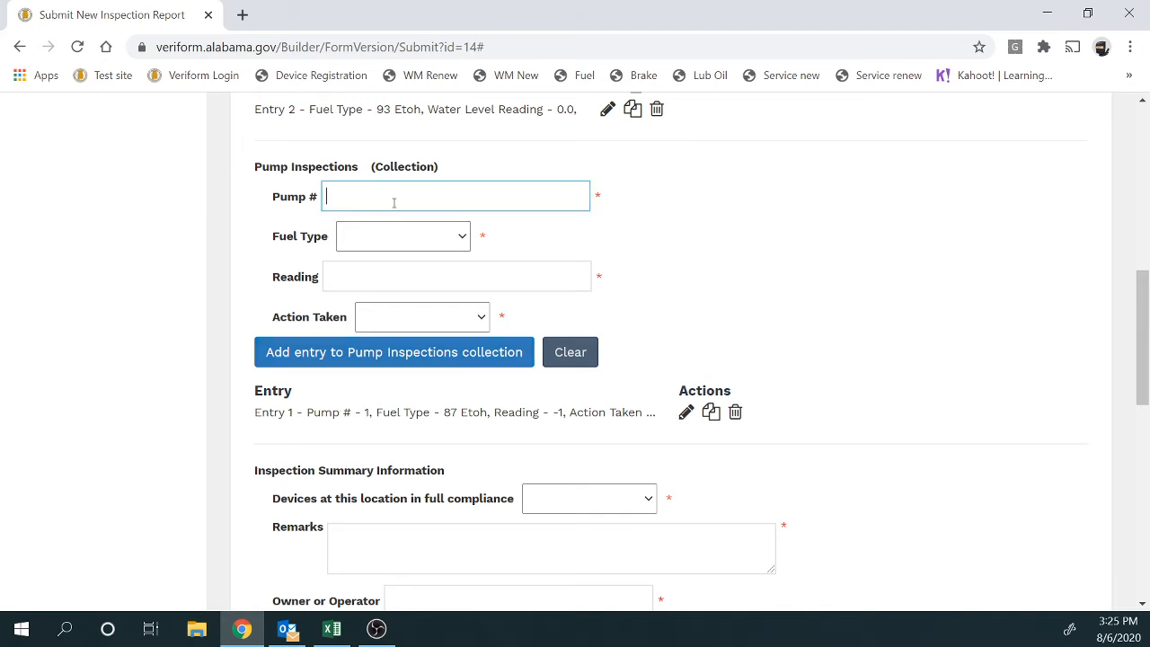
pyautogui.write('1')
pyautogui.click(400, 232)
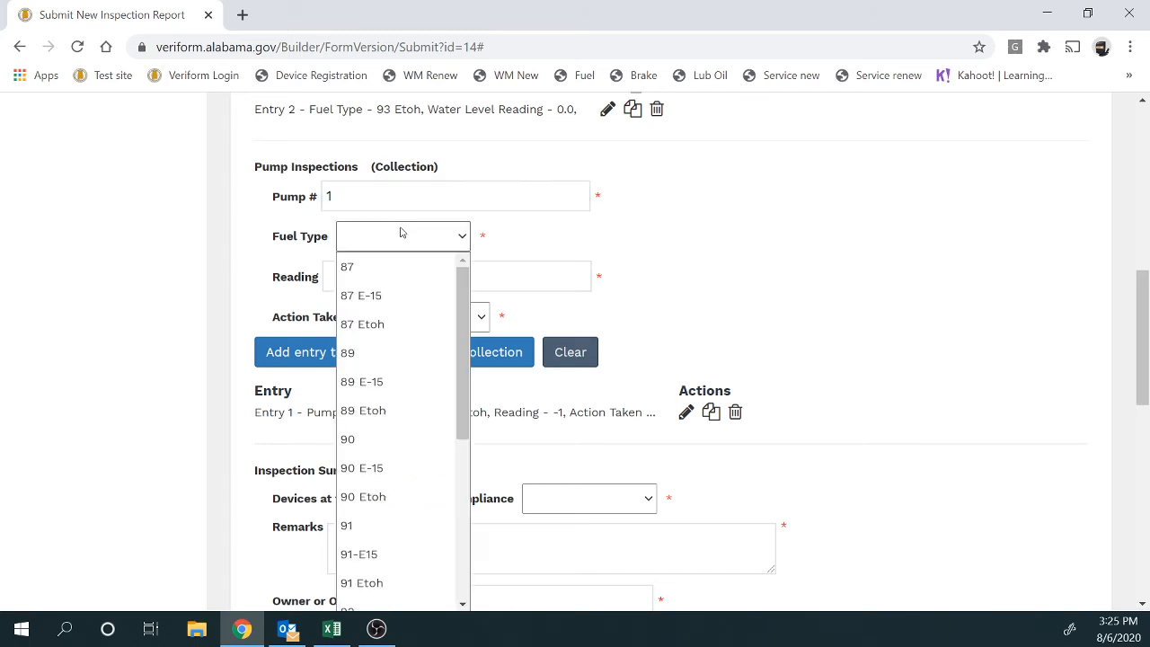
pyautogui.click(400, 404)
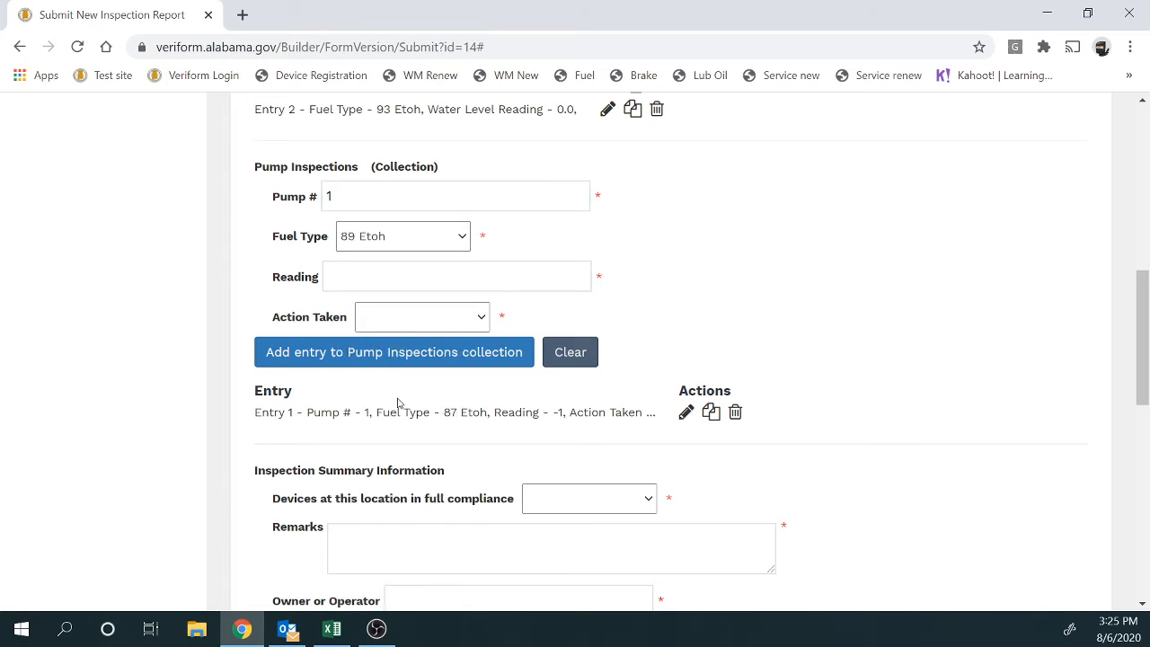
pyautogui.click(391, 281)
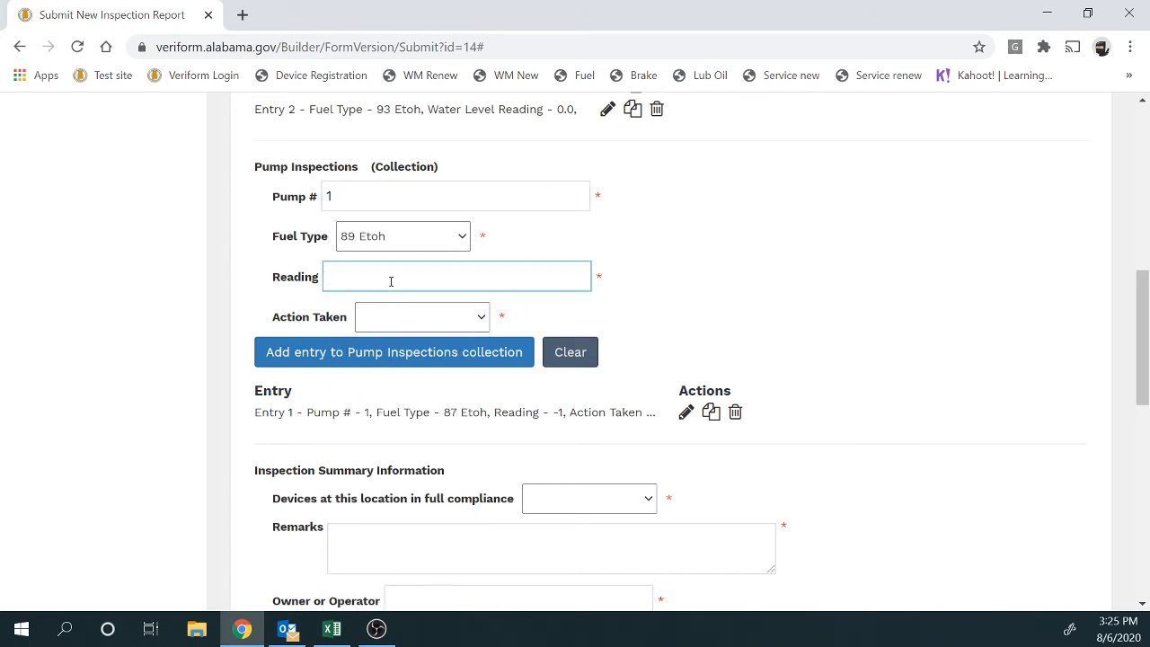
pyautogui.write('0')
pyautogui.click(398, 317)
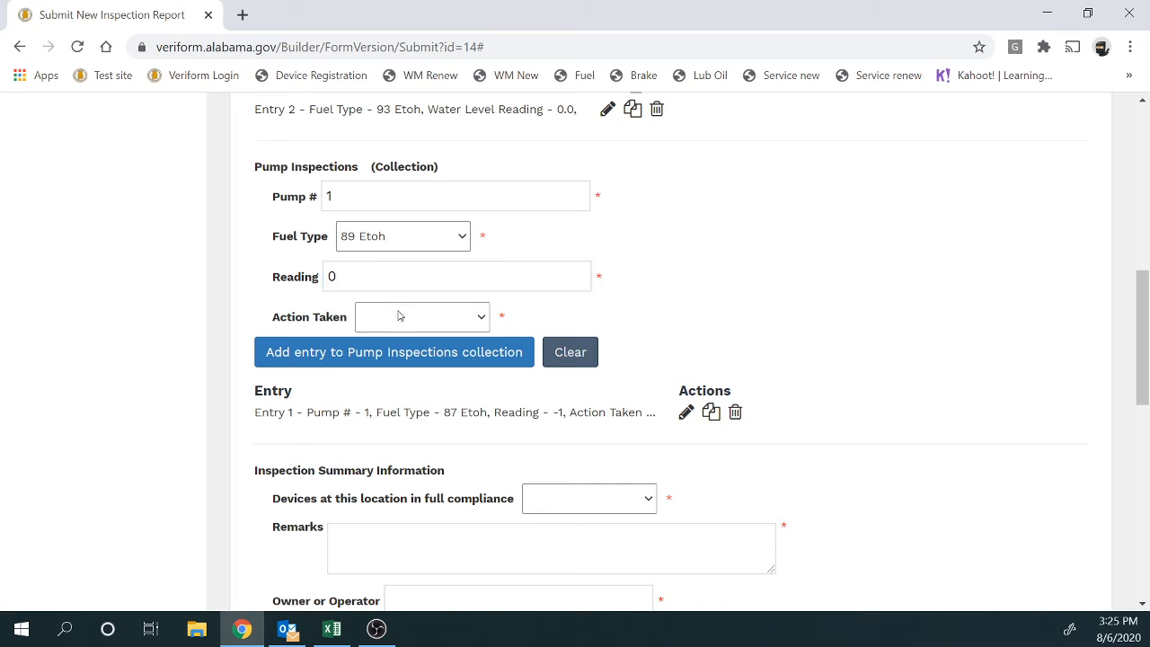
pyautogui.click(402, 347)
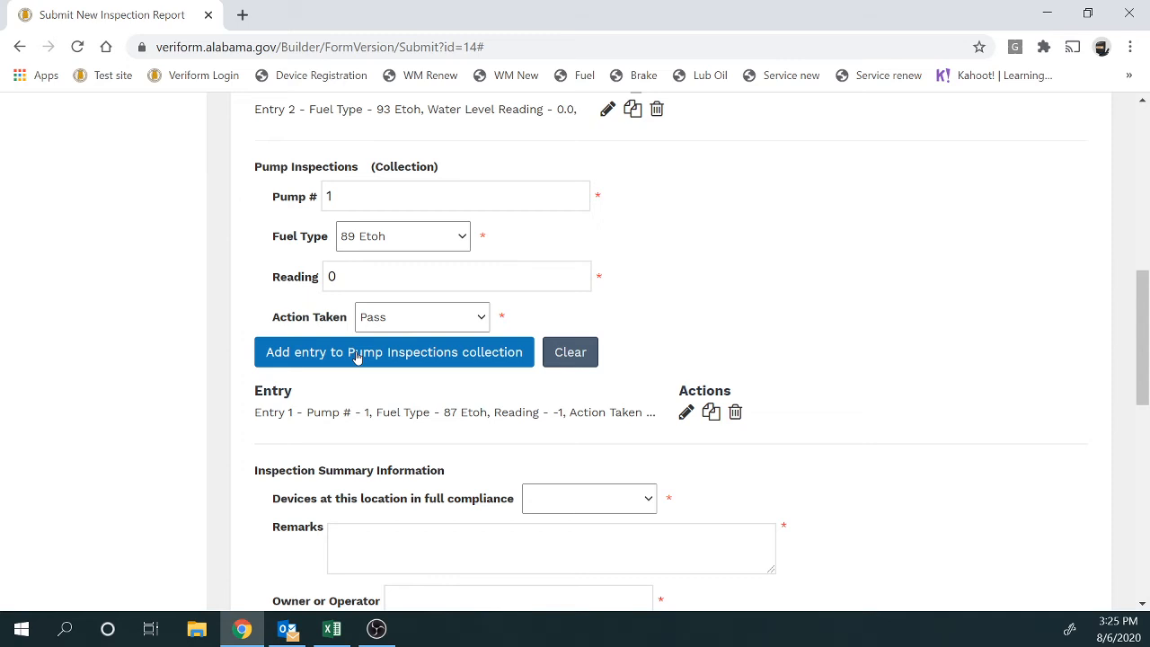
pyautogui.click(357, 355)
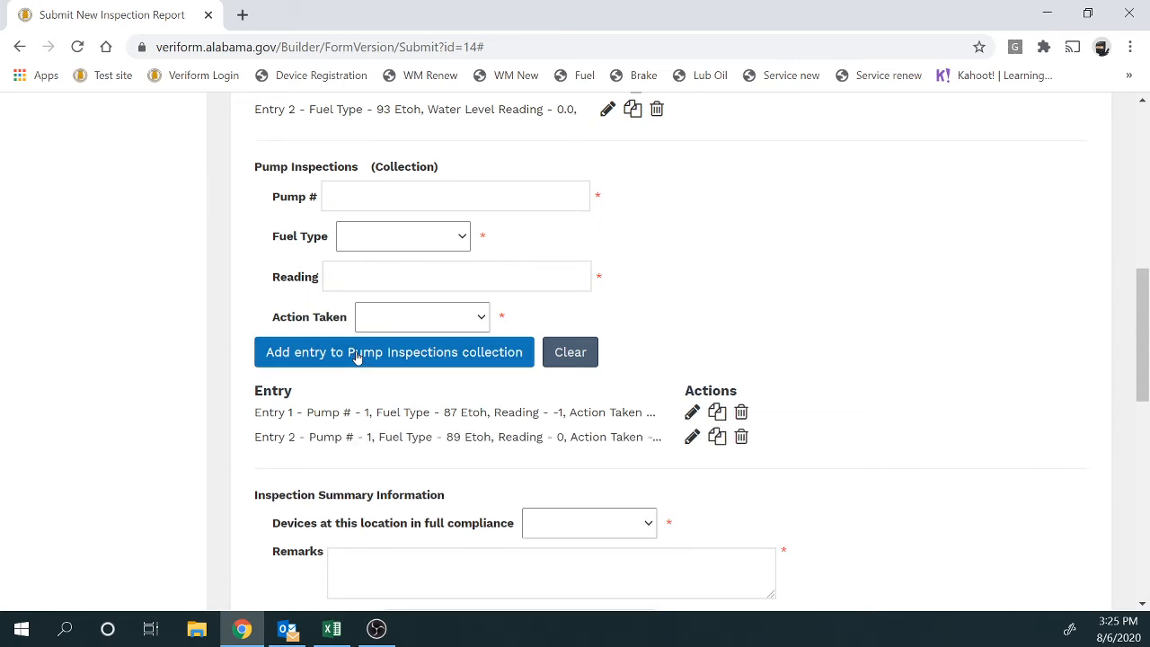
pyautogui.click(720, 440)
pyautogui.click(389, 237)
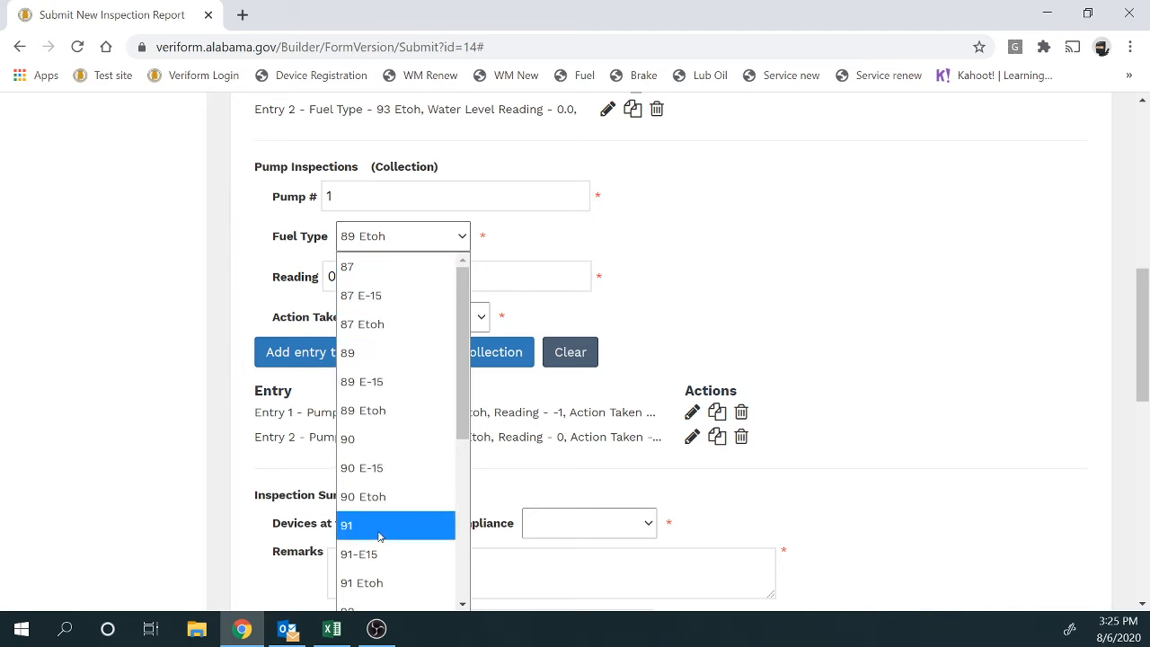
pyautogui.scroll(-4, 384, 530)
pyautogui.click(393, 427)
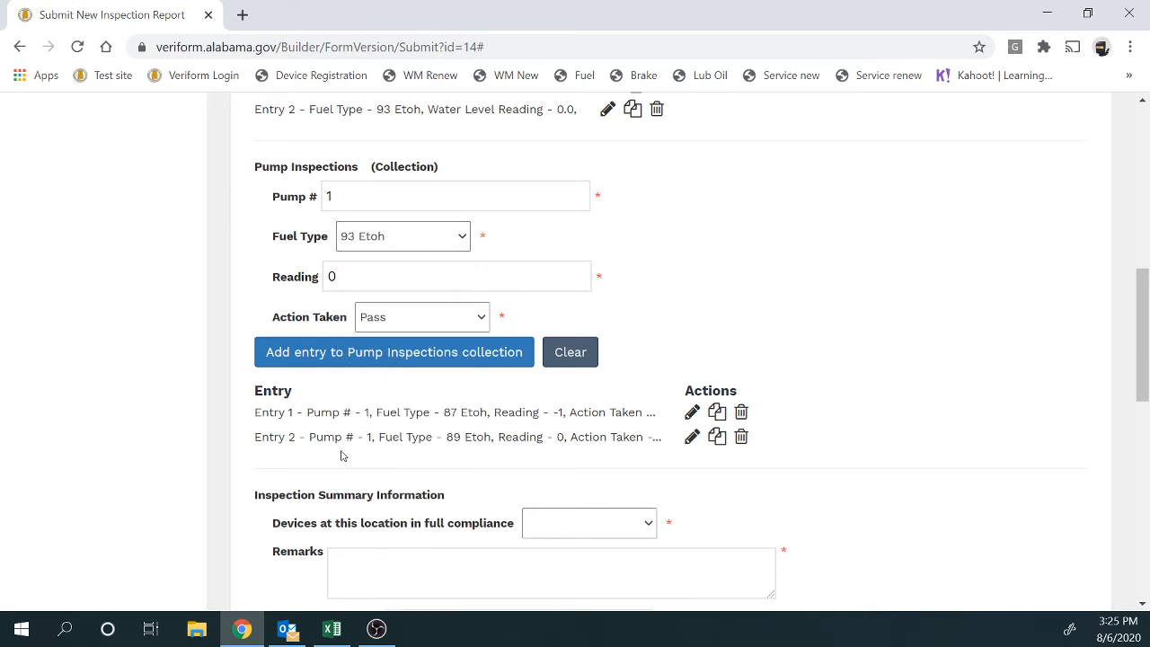
pyautogui.click(572, 357)
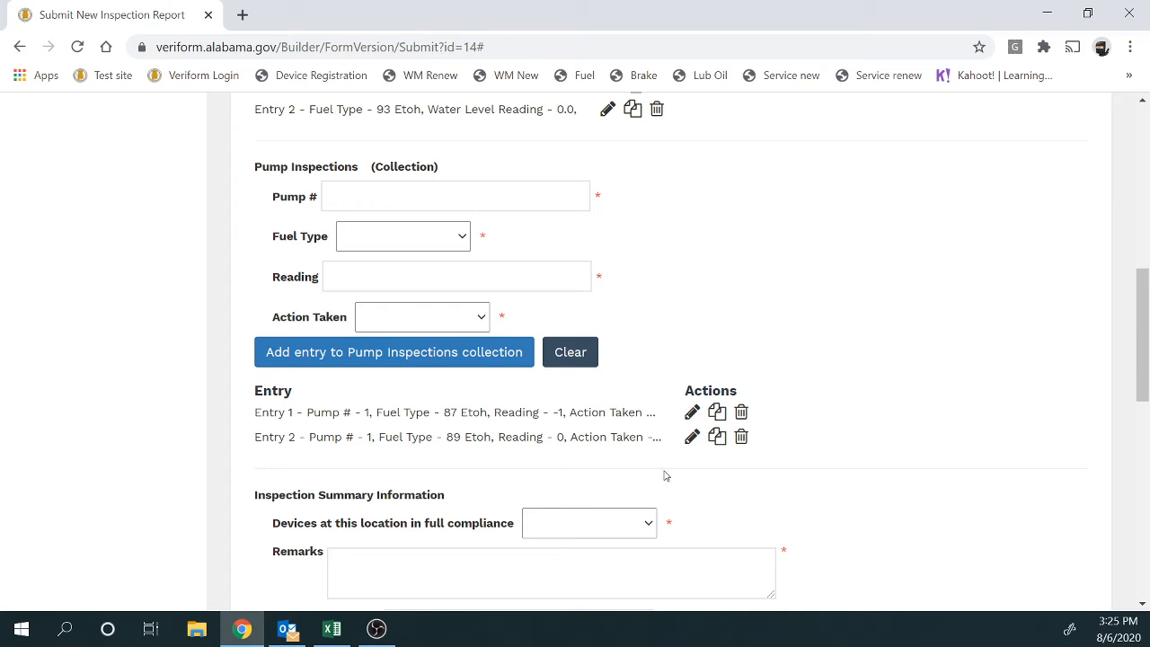
# Step: Copy the 89 Etoh pump inspection entry into a new pump 1 entry with fuel type 93 Etoh and reading 1
pyautogui.click(718, 446)
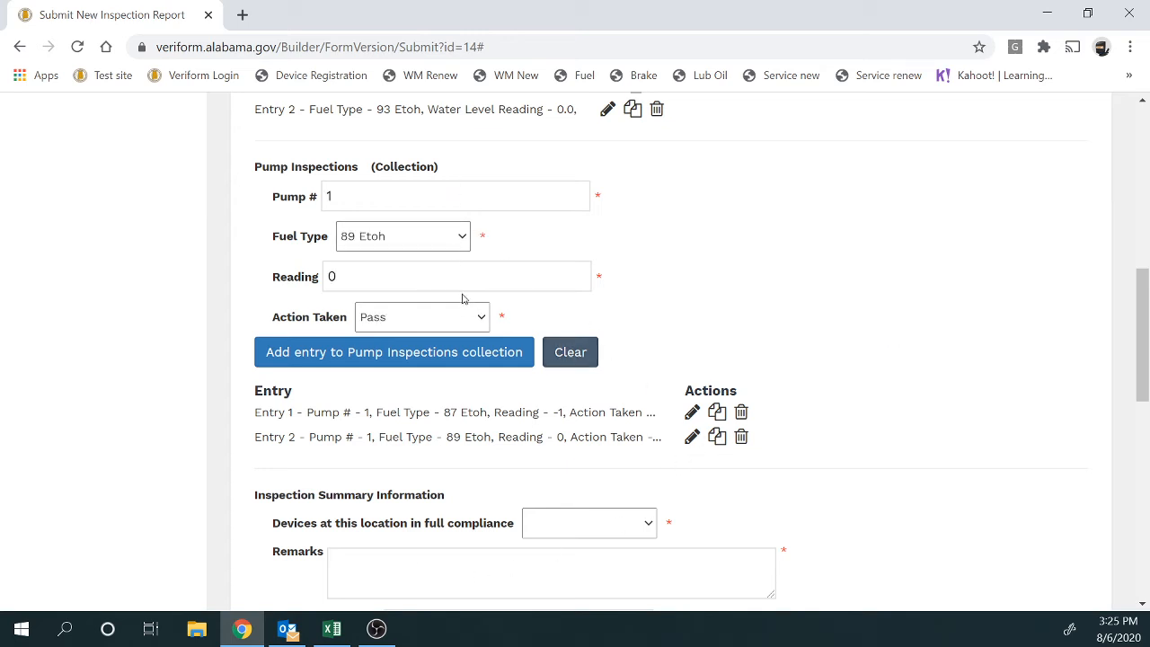
pyautogui.click(457, 236)
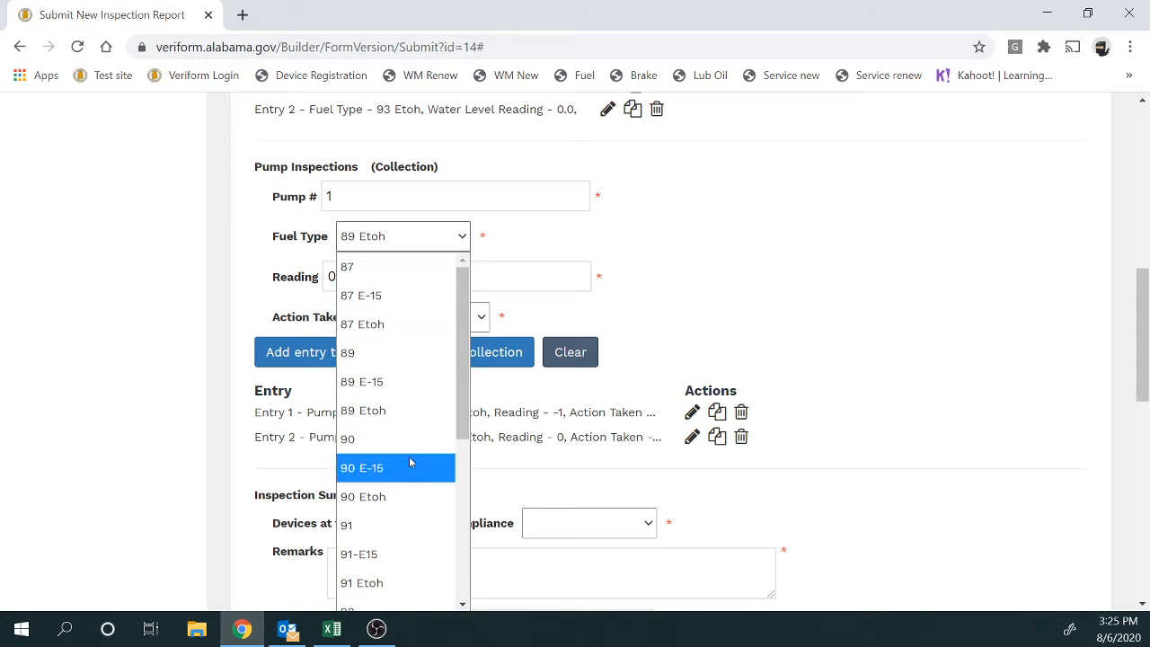
pyautogui.scroll(-4, 409, 457)
pyautogui.click(407, 429)
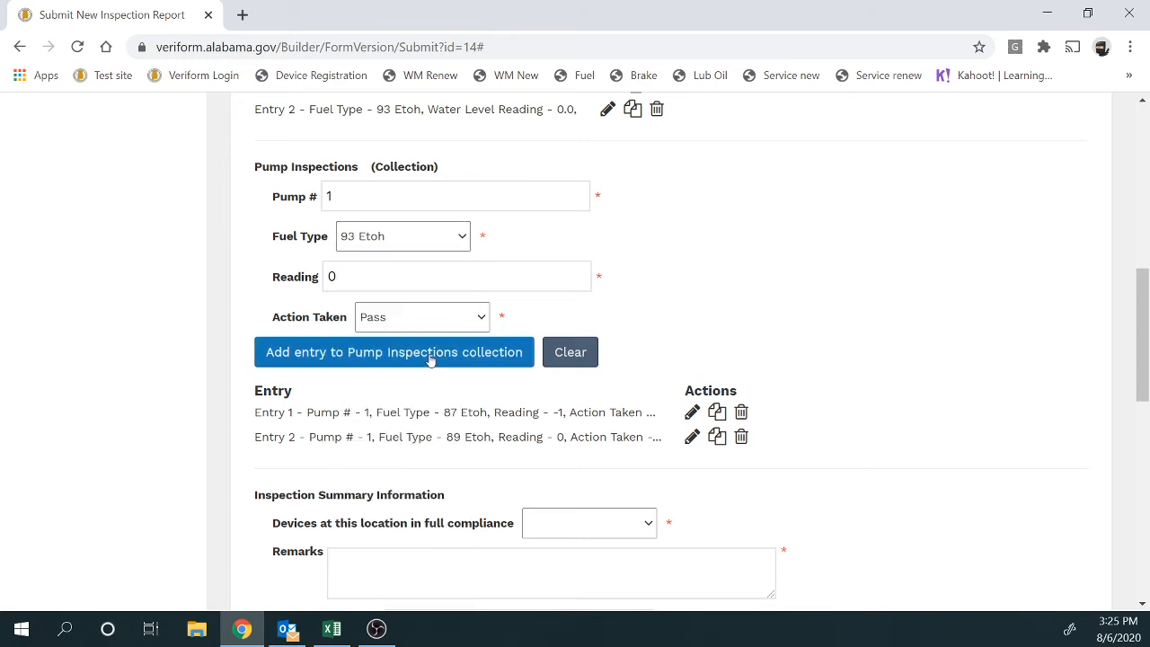
pyautogui.click(443, 273)
pyautogui.press('BackSpace')
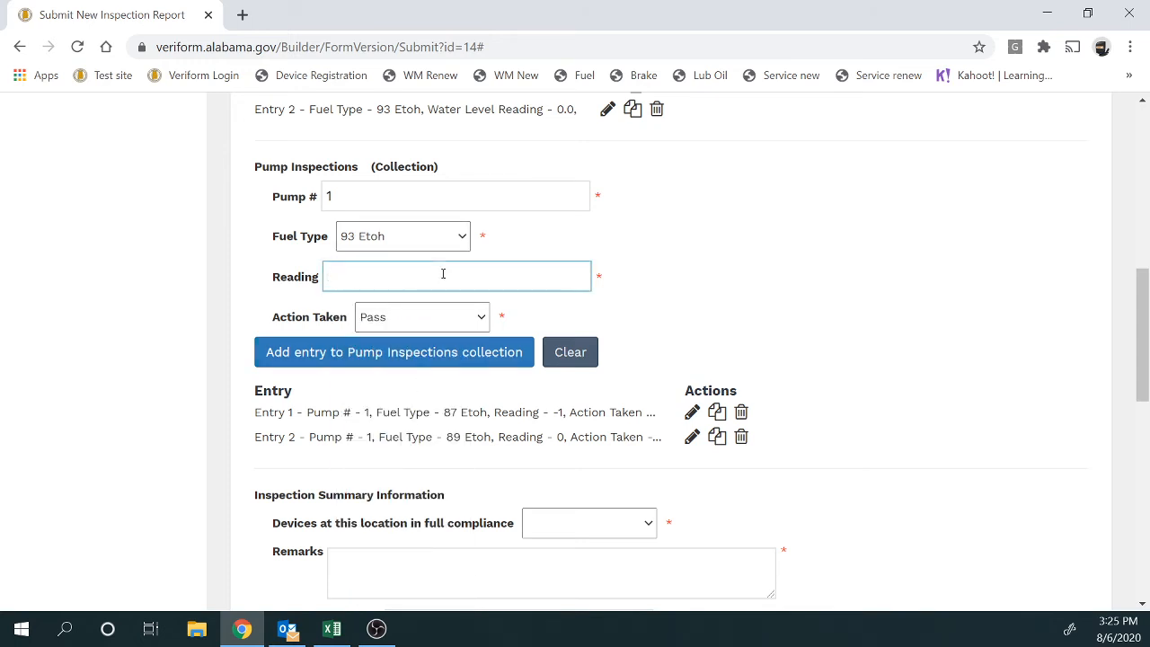
pyautogui.write('1')
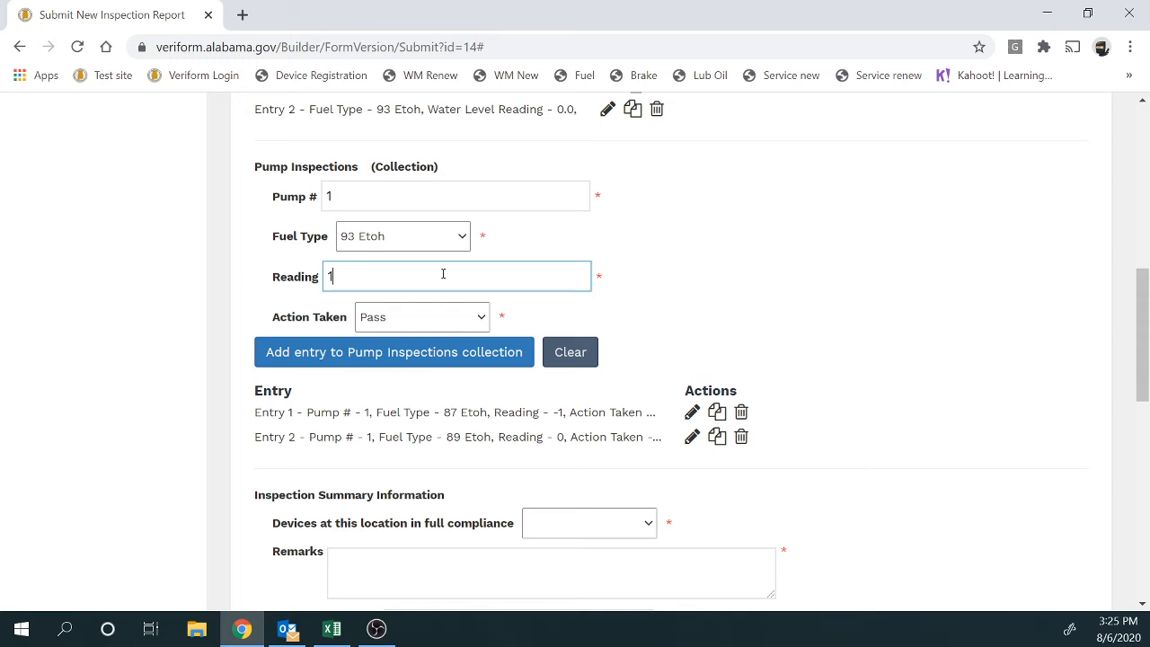
pyautogui.click(460, 354)
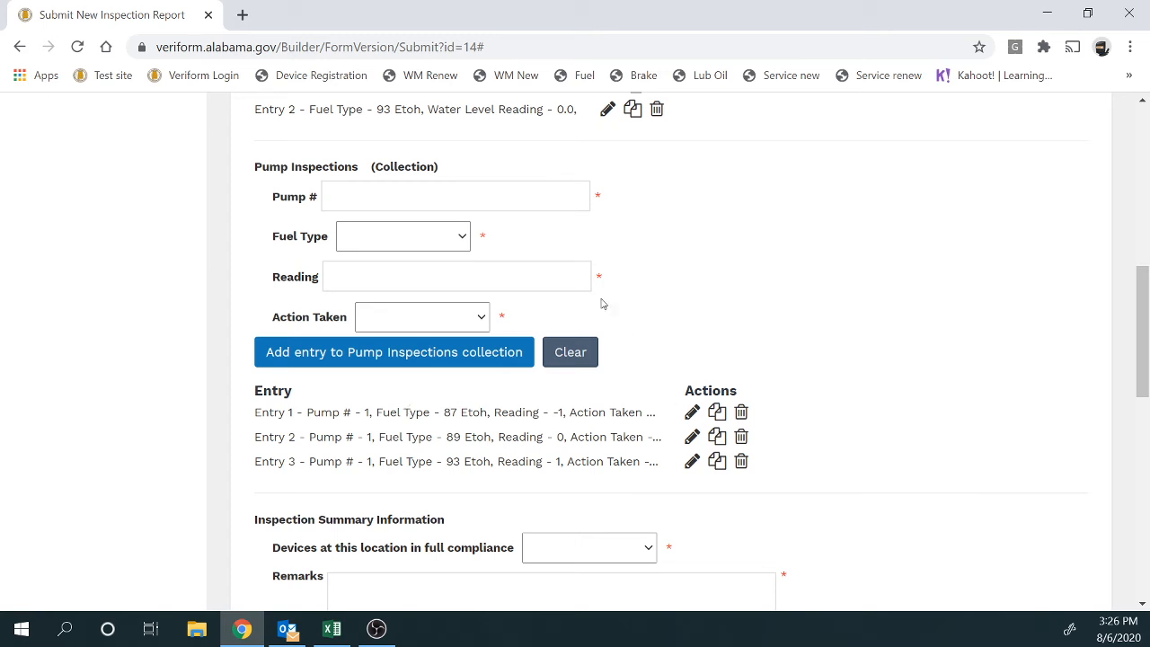
pyautogui.click(459, 236)
pyautogui.scroll(-4, 445, 323)
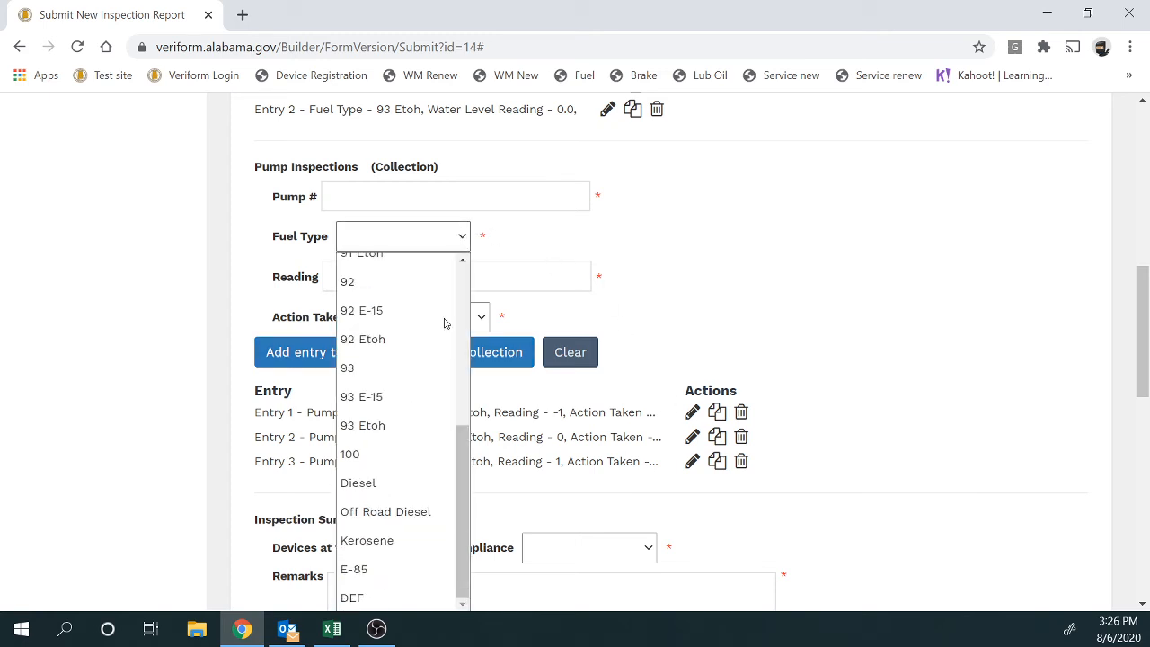
pyautogui.click(728, 278)
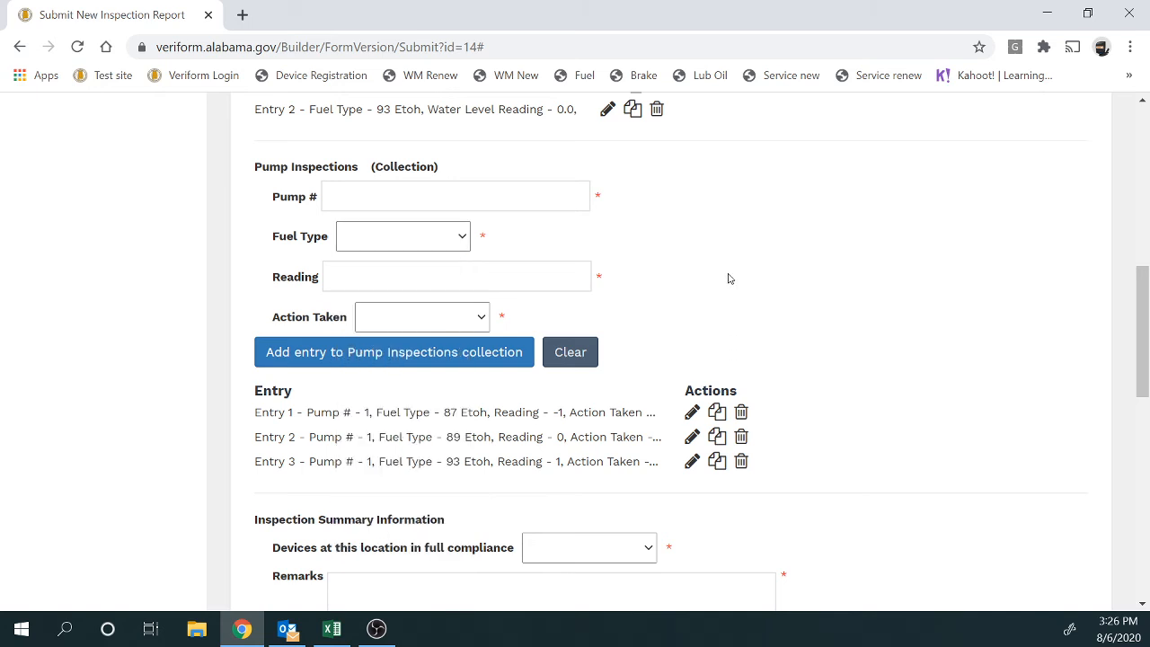
# Step: Set devices at this location in full compliance to Yes and enter the remark "All pumps passed."
pyautogui.scroll(-3, 728, 278)
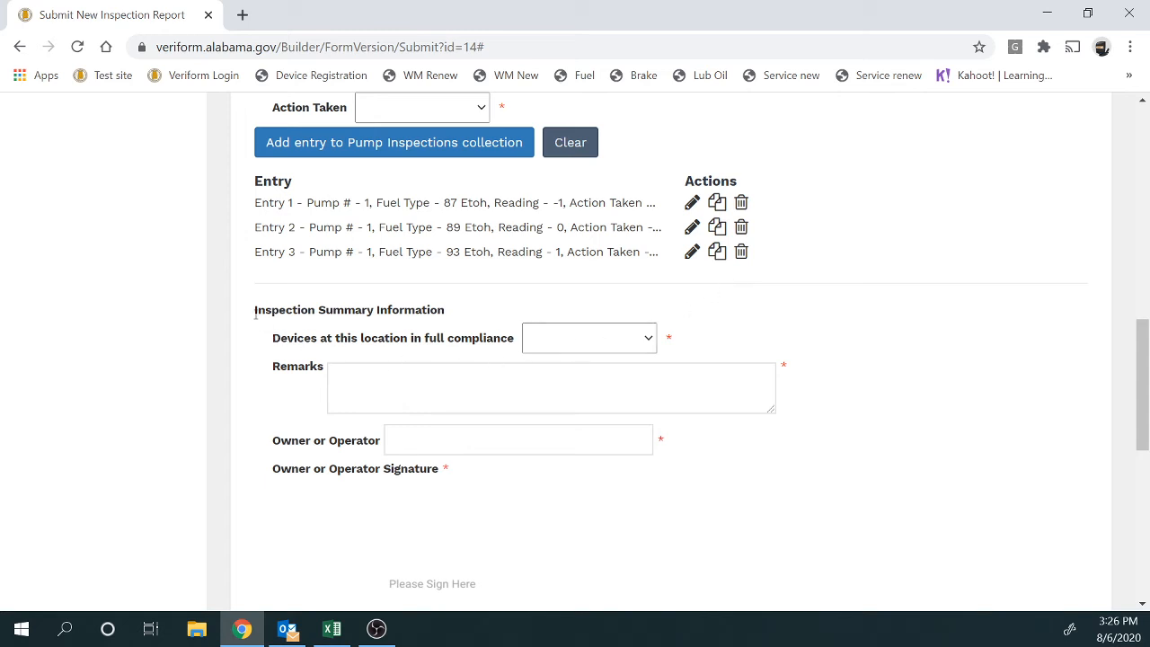
pyautogui.moveTo(256, 310); pyautogui.dragTo(453, 310)
pyautogui.tripleClick(456, 310)
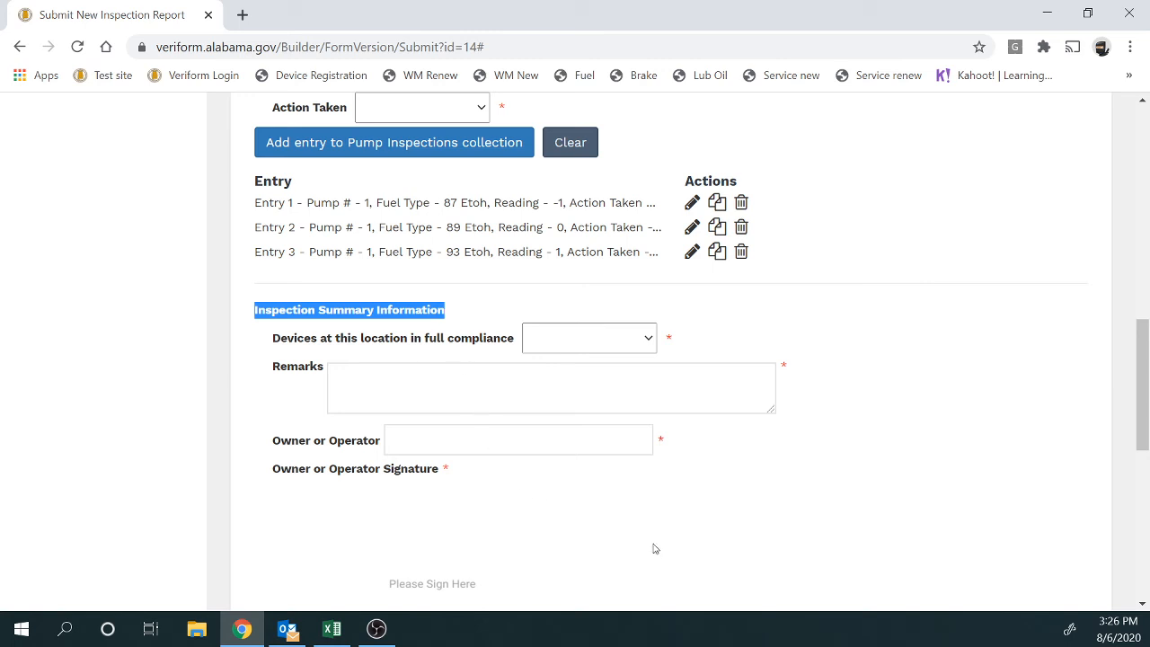
pyautogui.click(715, 540)
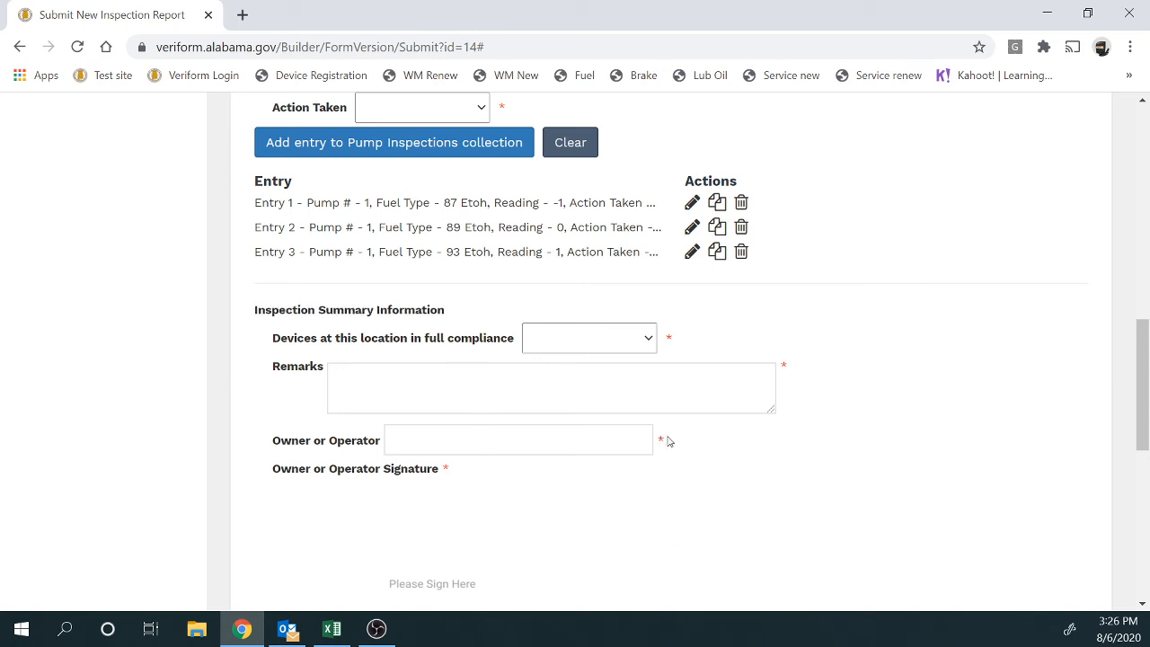
pyautogui.click(599, 342)
pyautogui.click(596, 395)
pyautogui.click(572, 383)
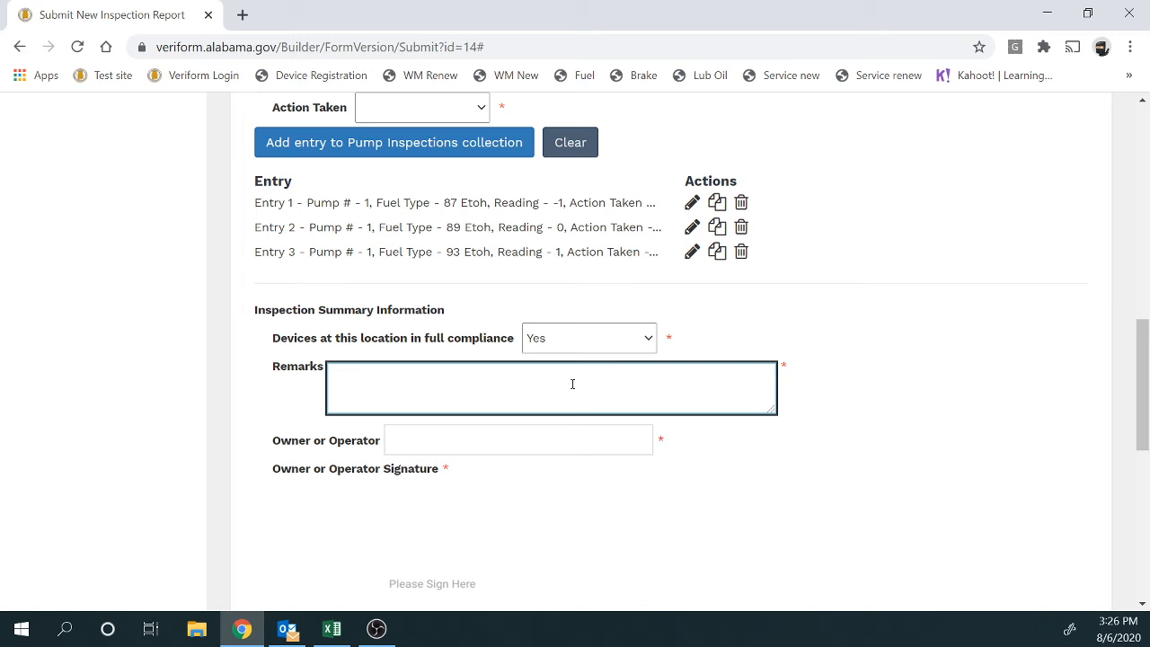
pyautogui.write('All pumps passed.')
# Step: Enter the owner's or operator's full name in the inspection summary information
pyautogui.scroll(-2, 568, 384)
pyautogui.click(441, 223)
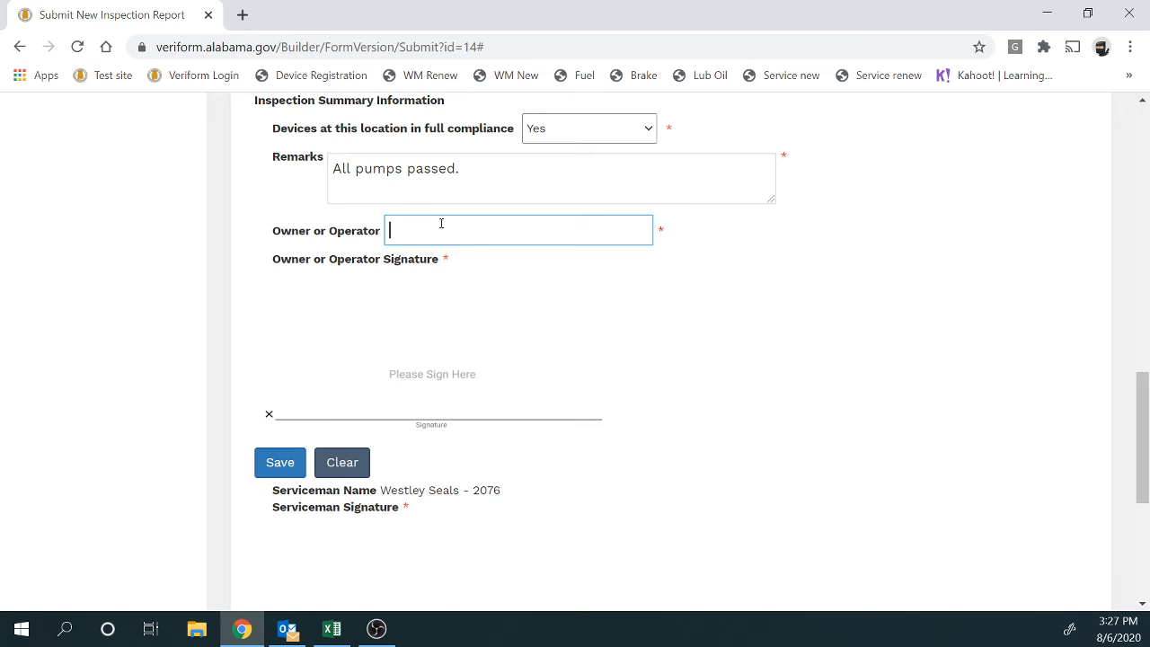
pyautogui.write('John Doe')
pyautogui.click(337, 397)
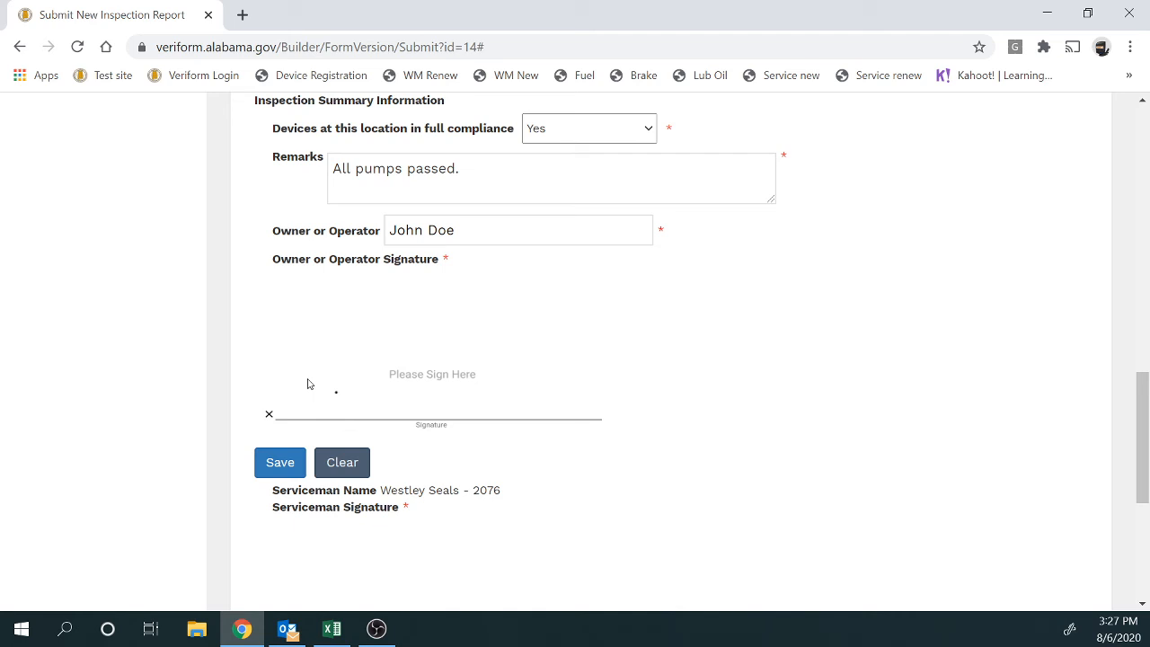
pyautogui.moveTo(307, 383); pyautogui.dragTo(401, 388)
pyautogui.click(347, 462)
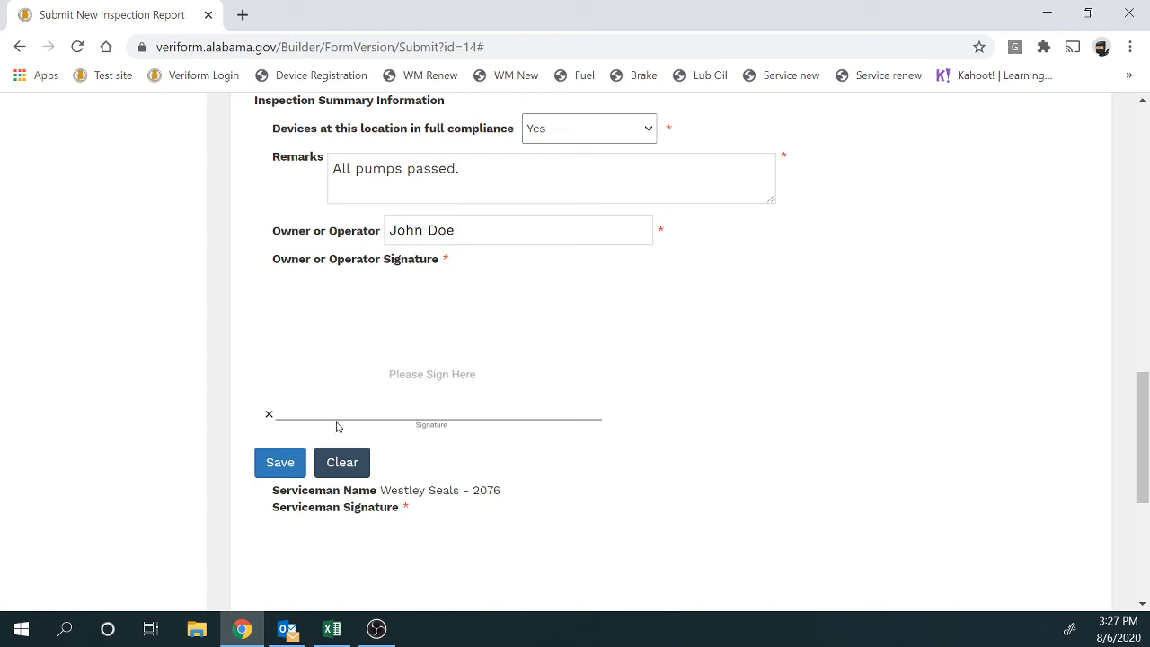
# Step: Draw the owner or operator's handwritten signature on the signature line and save it
pyautogui.moveTo(284, 372)
pyautogui.mouseDown()
pyautogui.moveTo(316, 368)
pyautogui.moveTo(268, 397)
pyautogui.moveTo(362, 410)
pyautogui.mouseUp()
pyautogui.moveTo(379, 367)
pyautogui.mouseDown()
pyautogui.moveTo(382, 399)
pyautogui.moveTo(449, 378)
pyautogui.moveTo(446, 408)
pyautogui.mouseUp()
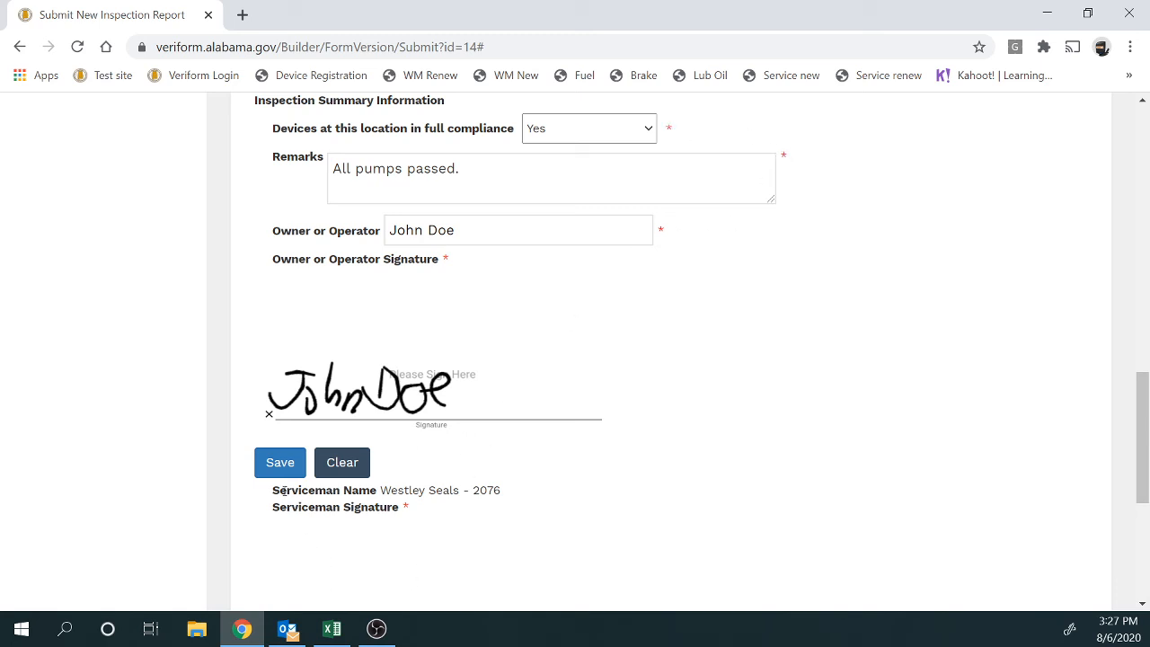
pyautogui.click(278, 469)
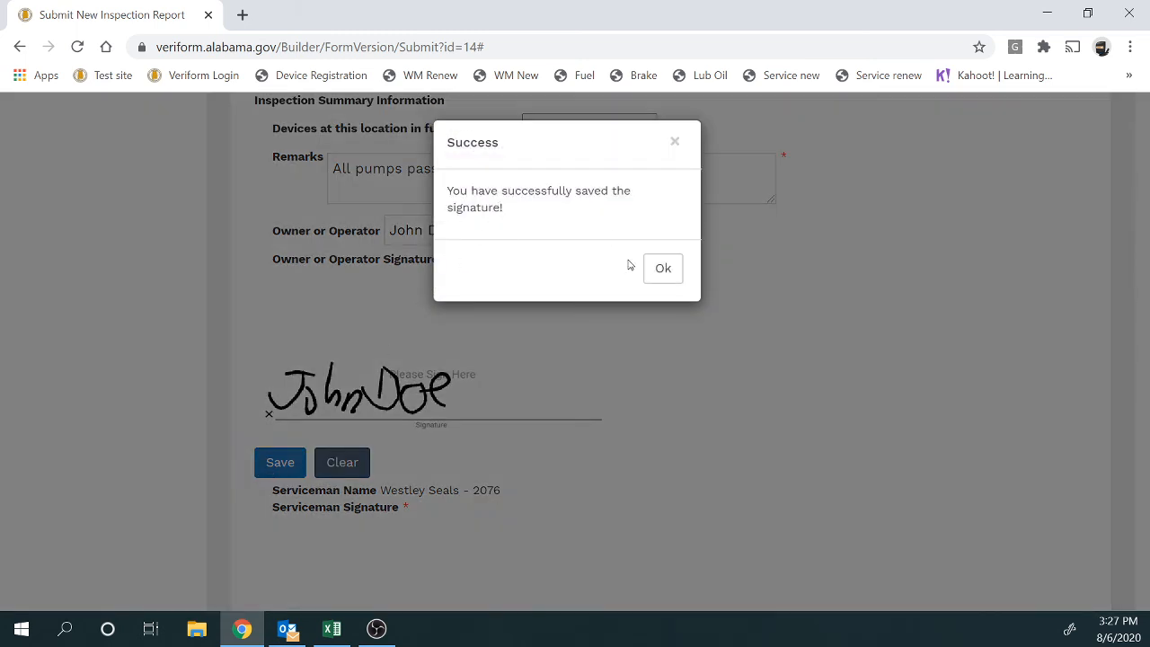
pyautogui.click(662, 269)
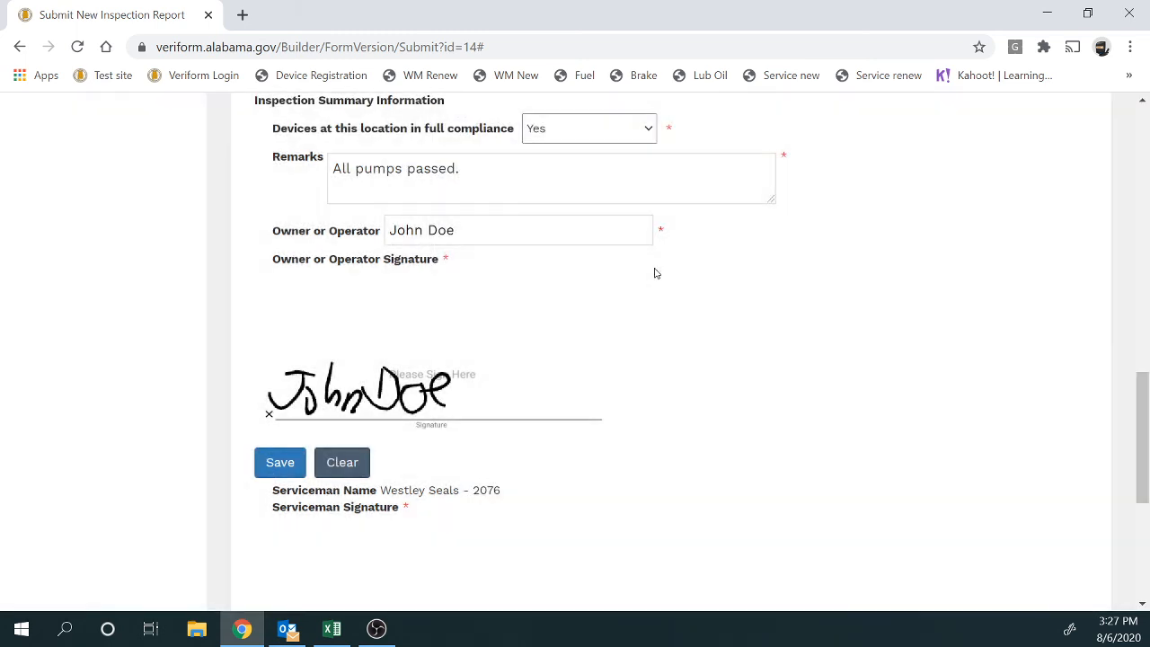
# Step: Draw the serviceman's handwritten signature on the serviceman signature line and save it
pyautogui.scroll(-3, 655, 273)
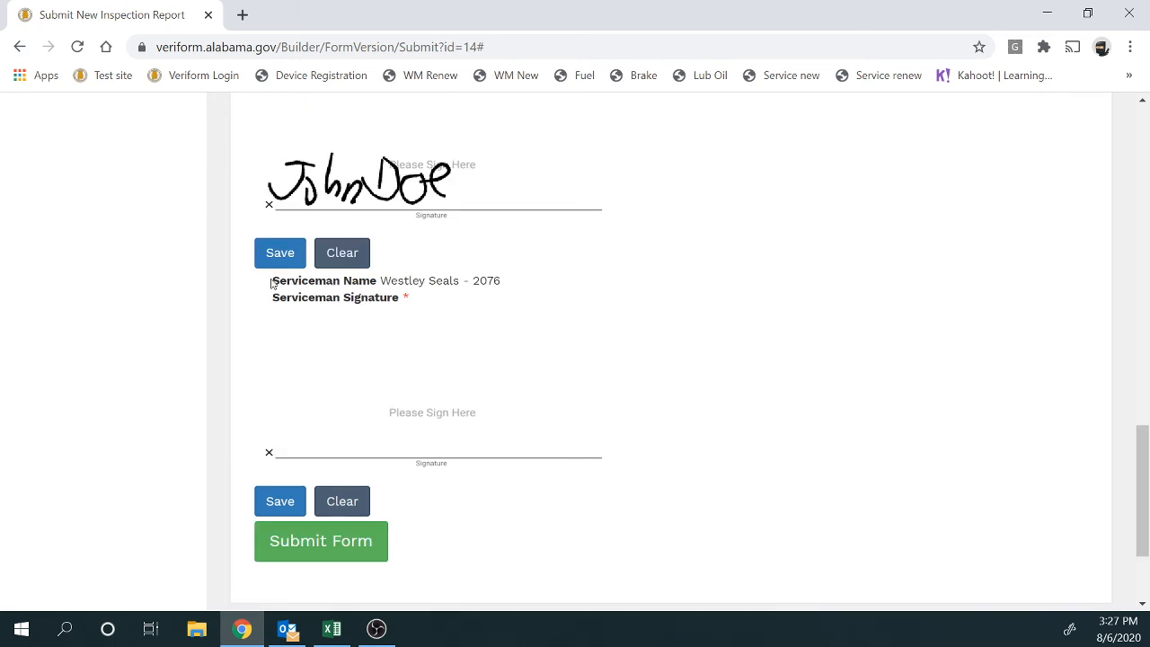
pyautogui.moveTo(271, 281); pyautogui.dragTo(526, 291)
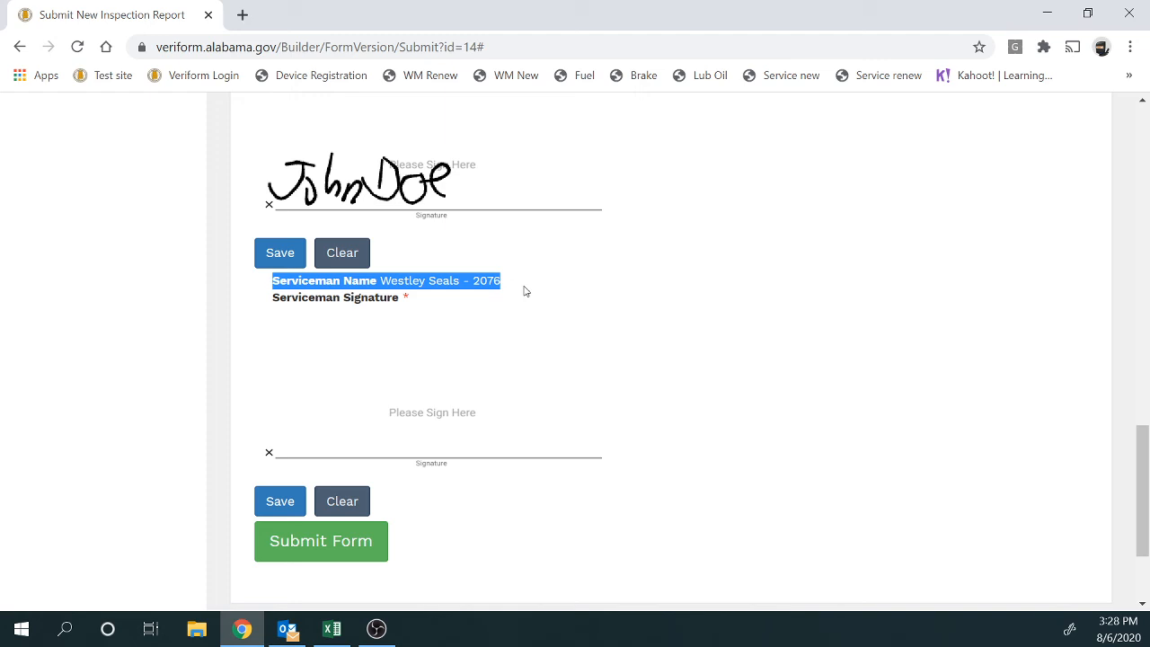
pyautogui.click(354, 430)
pyautogui.moveTo(287, 434); pyautogui.dragTo(376, 394)
pyautogui.moveTo(334, 440)
pyautogui.mouseDown()
pyautogui.moveTo(422, 423)
pyautogui.moveTo(449, 445)
pyautogui.mouseUp()
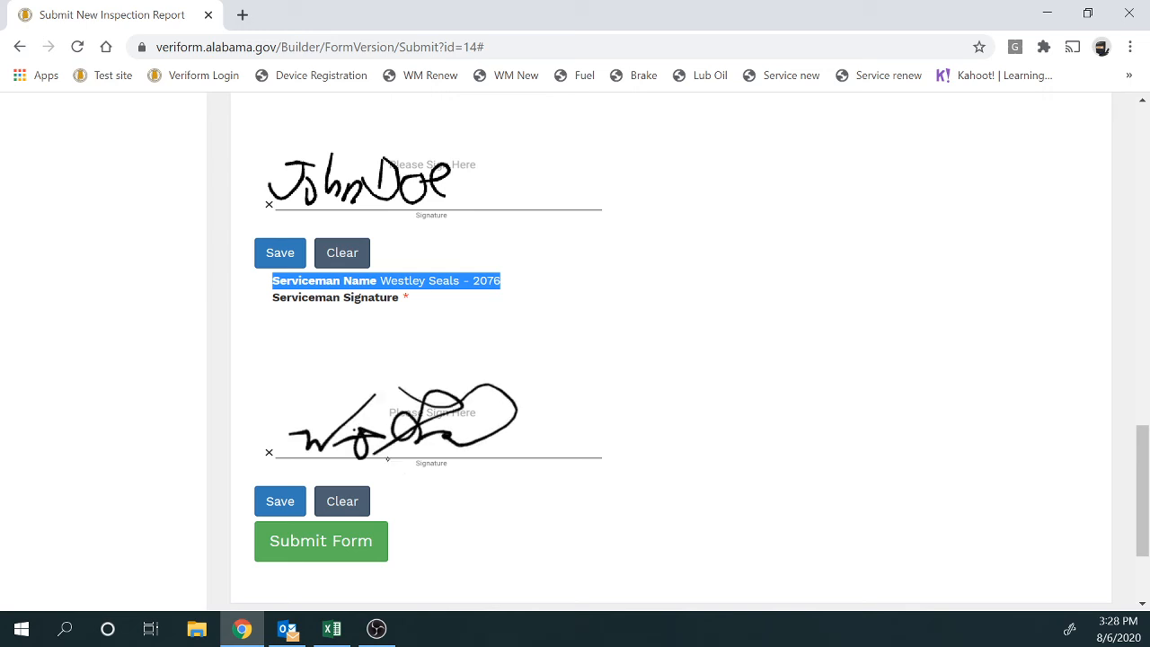
pyautogui.click(283, 499)
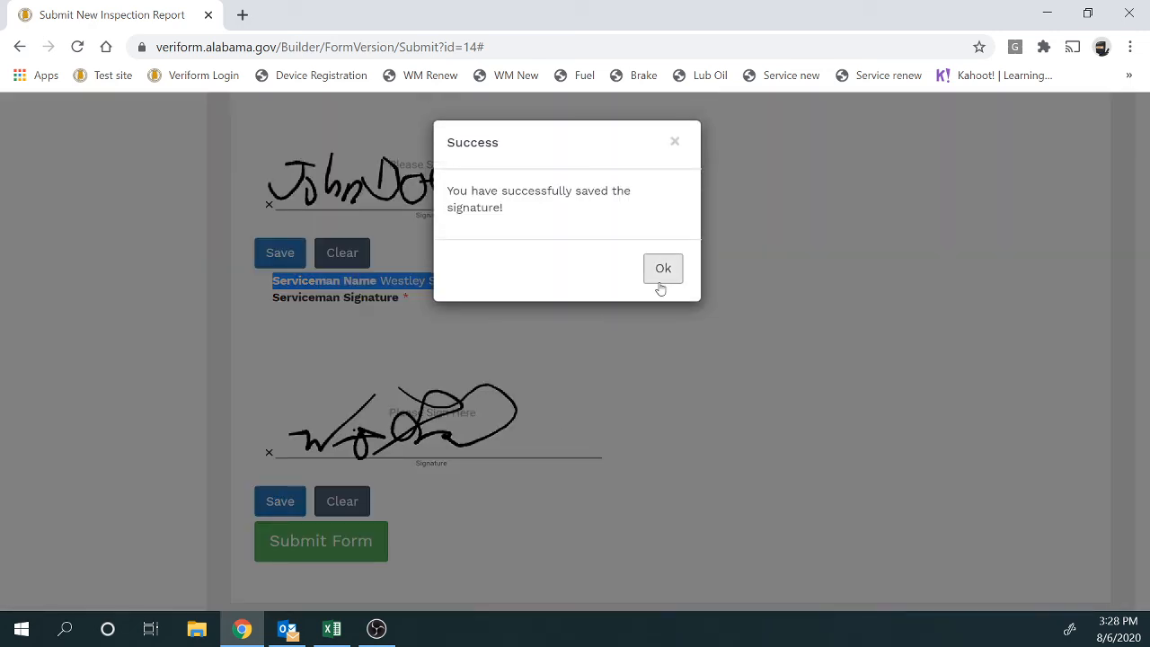
pyautogui.click(661, 286)
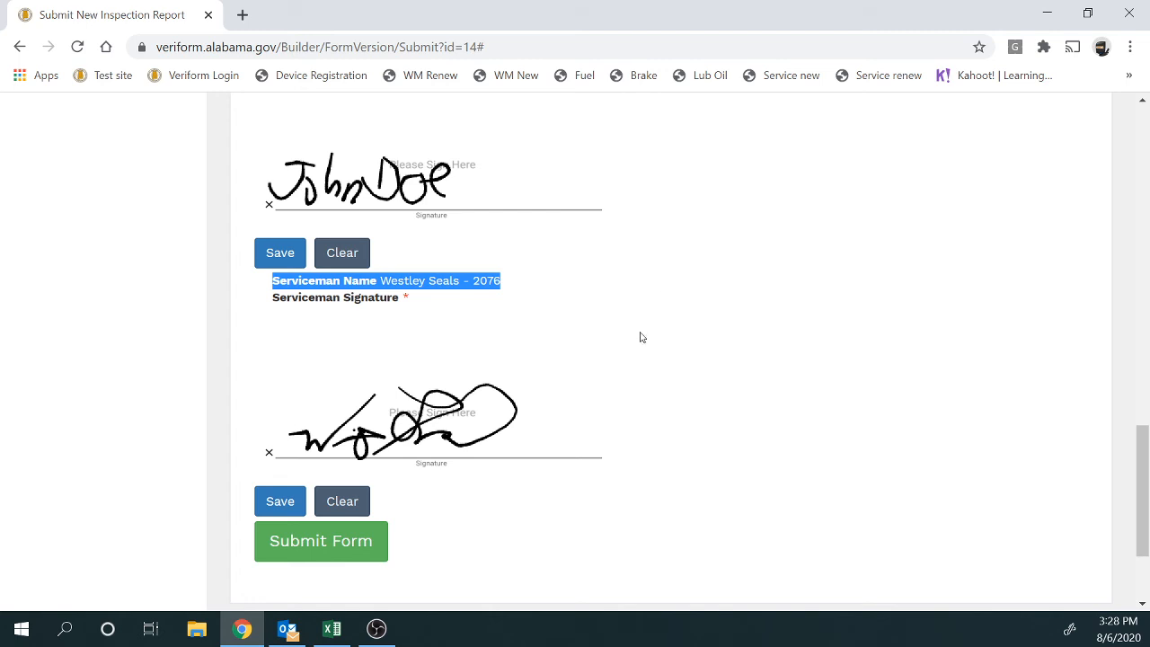
# Step: Open the 87 Etoh pump inspection entry for editing and update it without changing any values
pyautogui.scroll(2, 640, 337)
pyautogui.scroll(2, 641, 337)
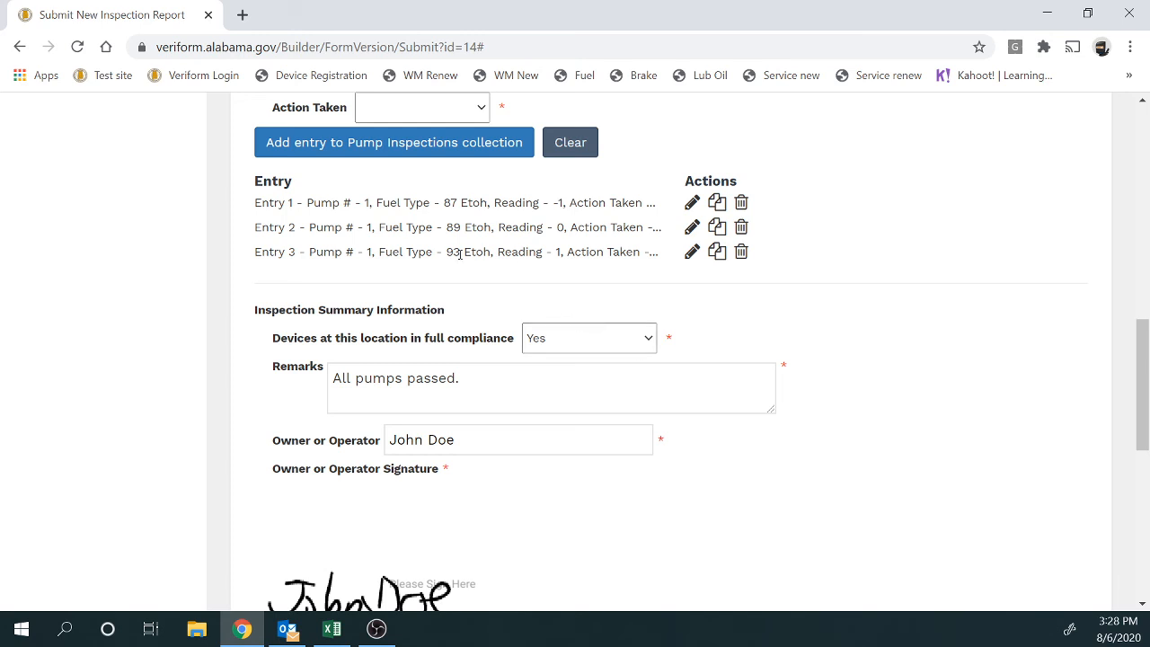
pyautogui.scroll(2, 440, 270)
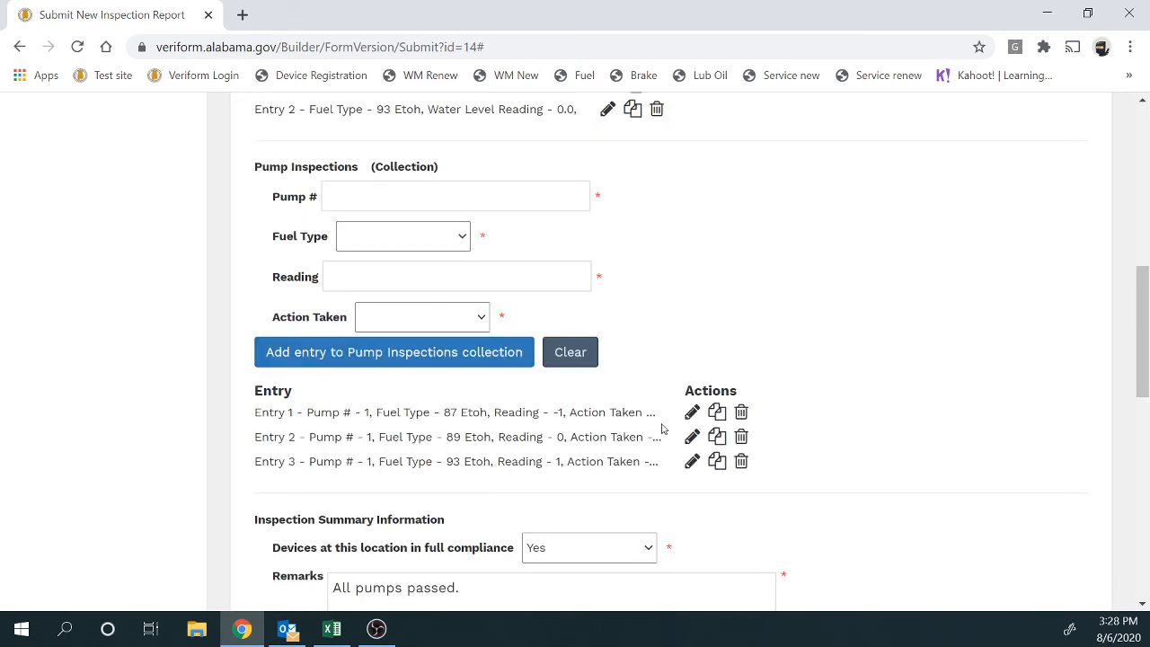
pyautogui.click(692, 413)
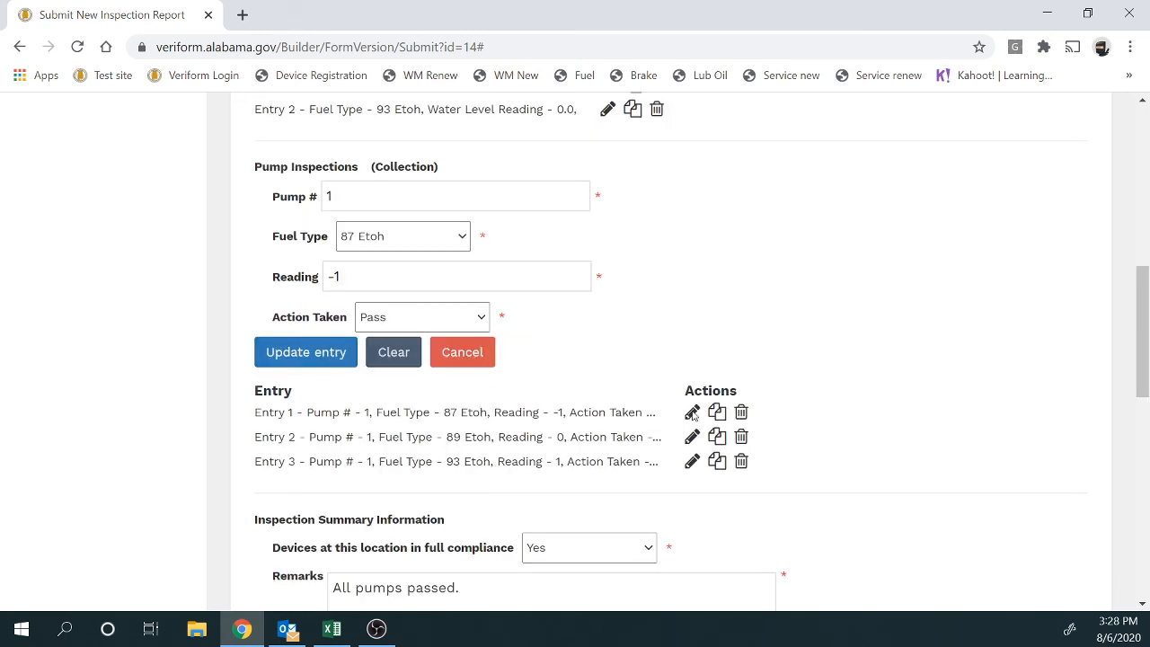
pyautogui.click(334, 356)
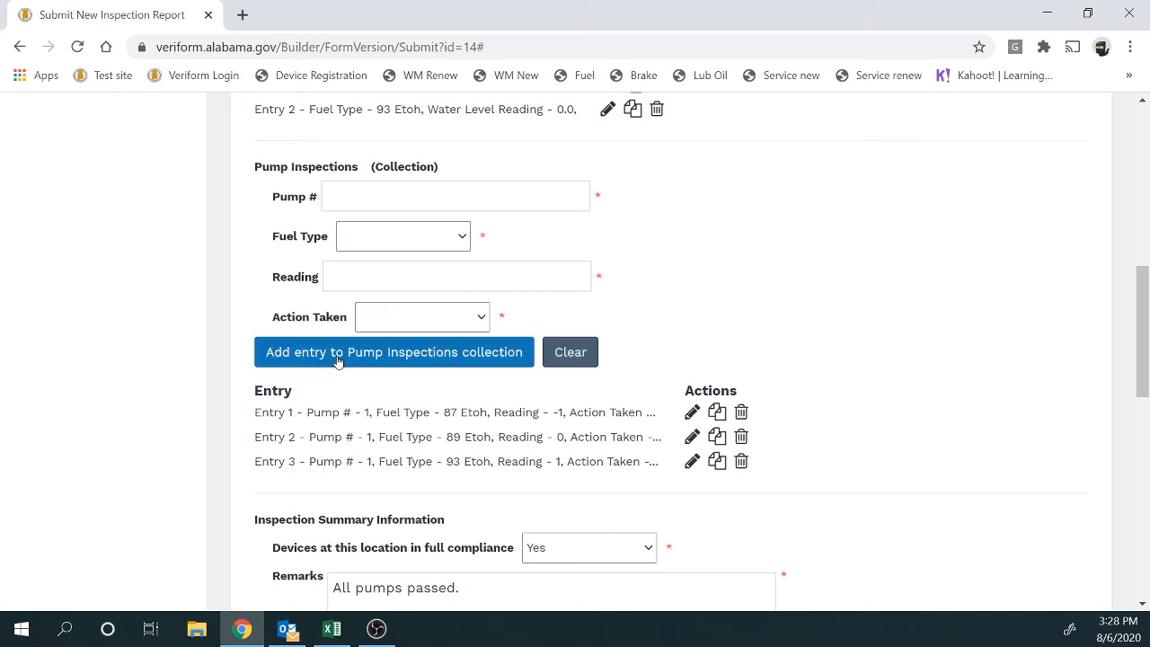
# Step: Review the report from the submission information to the signatures and submit the form
pyautogui.scroll(2, 634, 456)
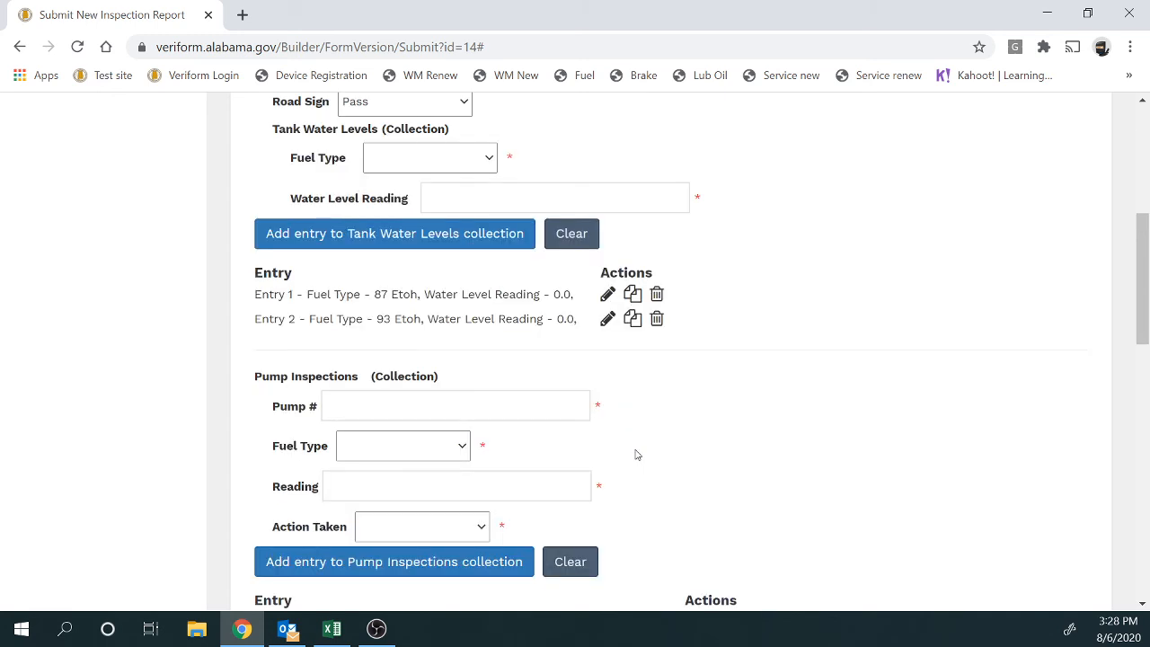
pyautogui.scroll(4, 537, 321)
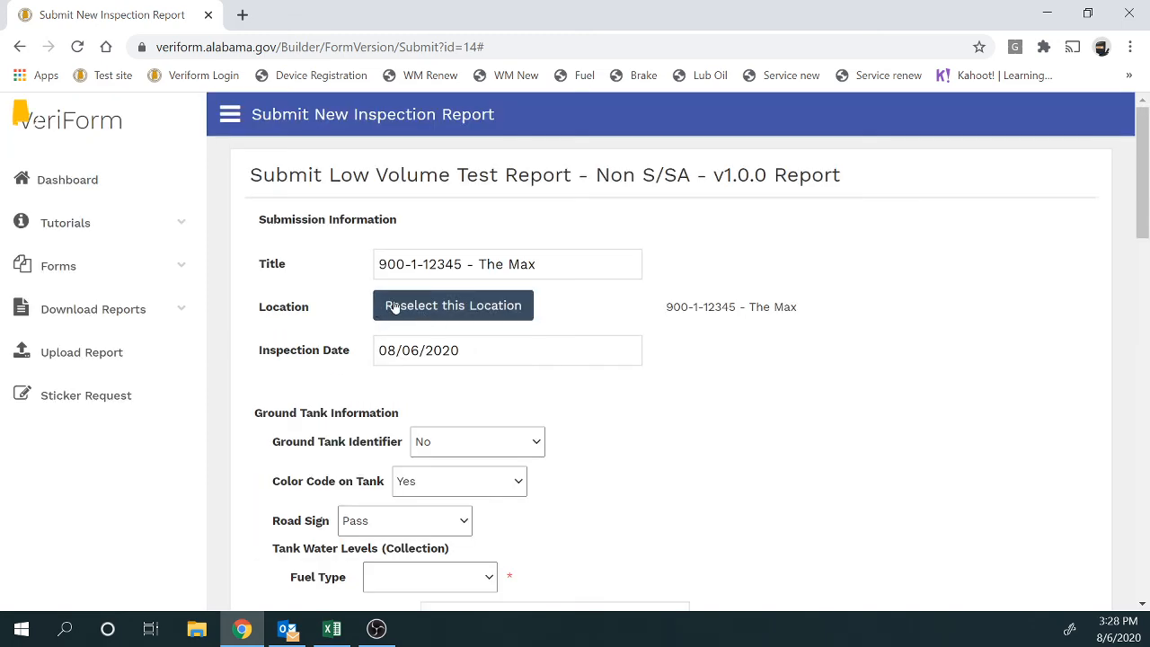
pyautogui.scroll(-8, 393, 307)
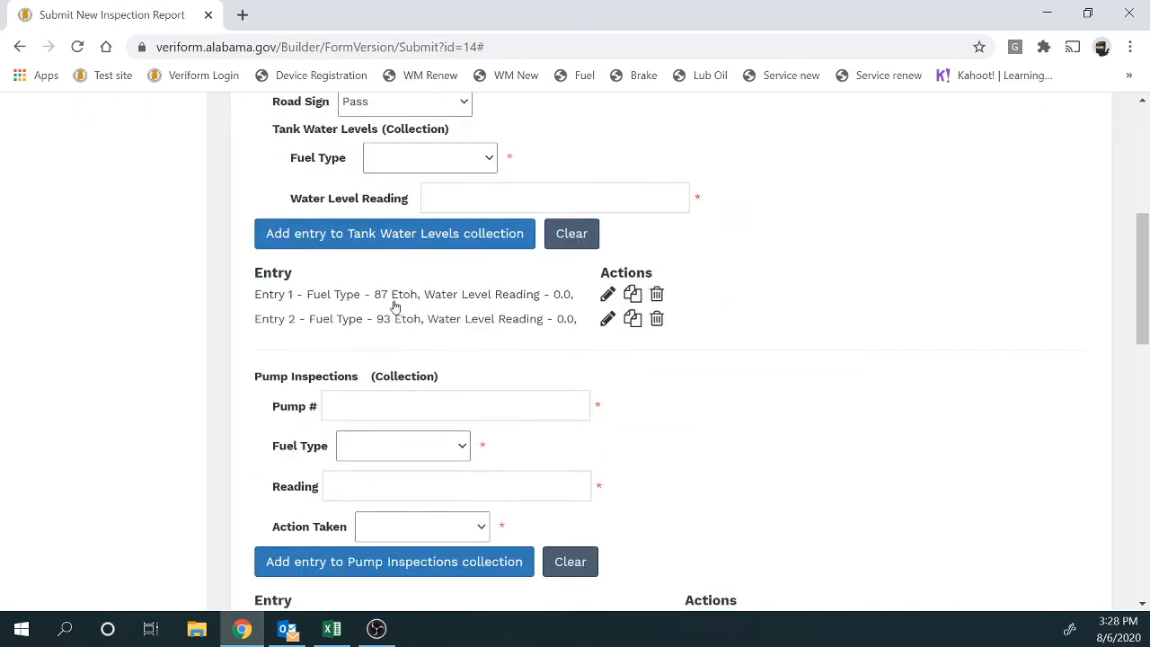
pyautogui.scroll(-6, 393, 307)
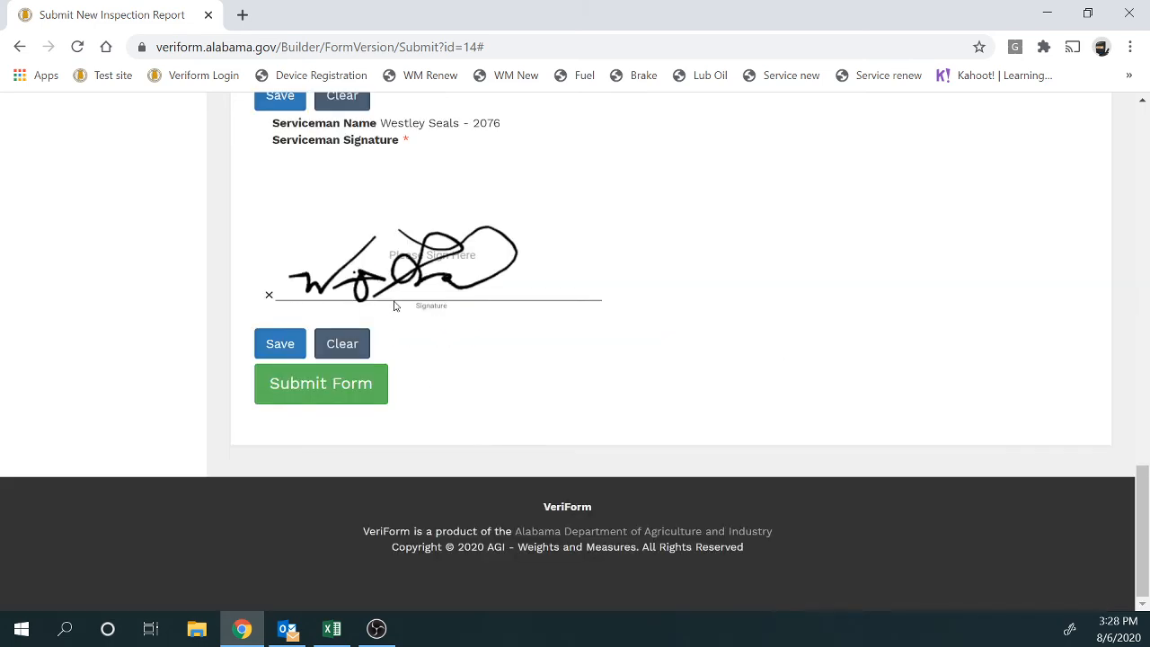
pyautogui.click(376, 388)
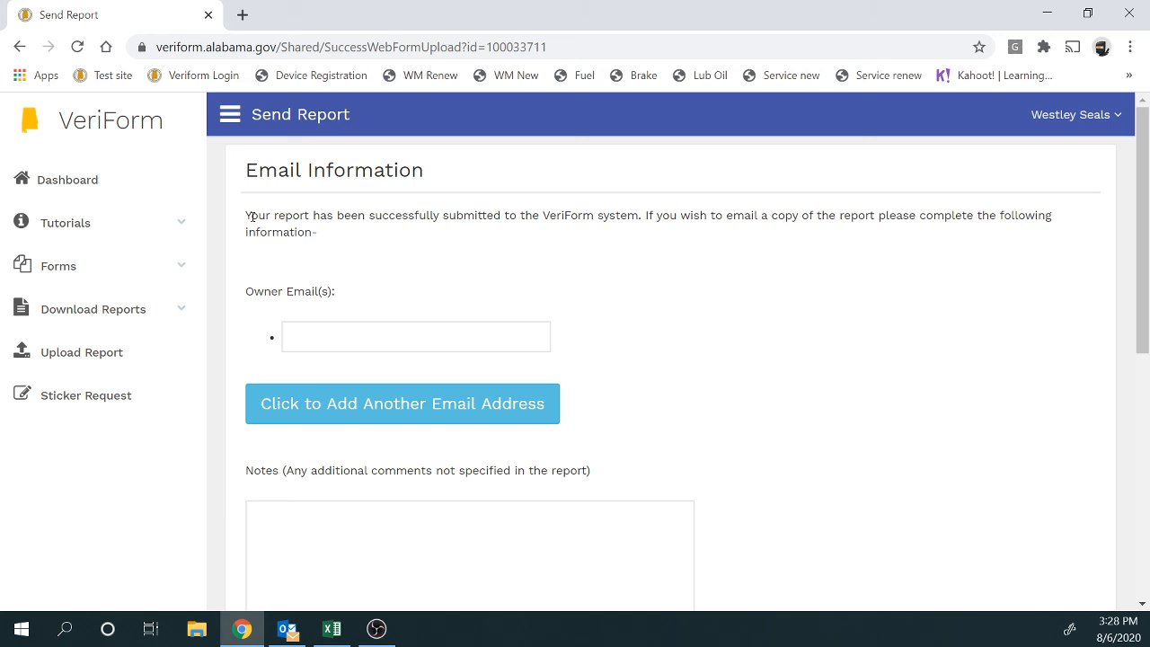
# Step: Read the email instructions and add a second owner email field without entering an address
pyautogui.moveTo(251, 216); pyautogui.dragTo(384, 230)
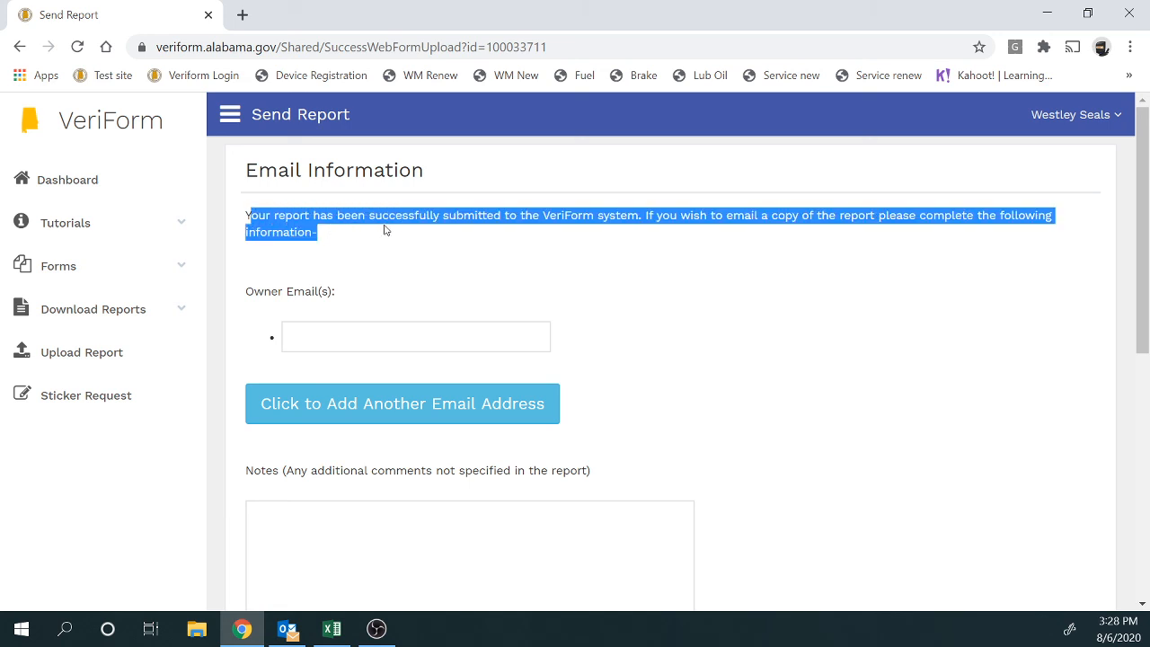
pyautogui.click(390, 237)
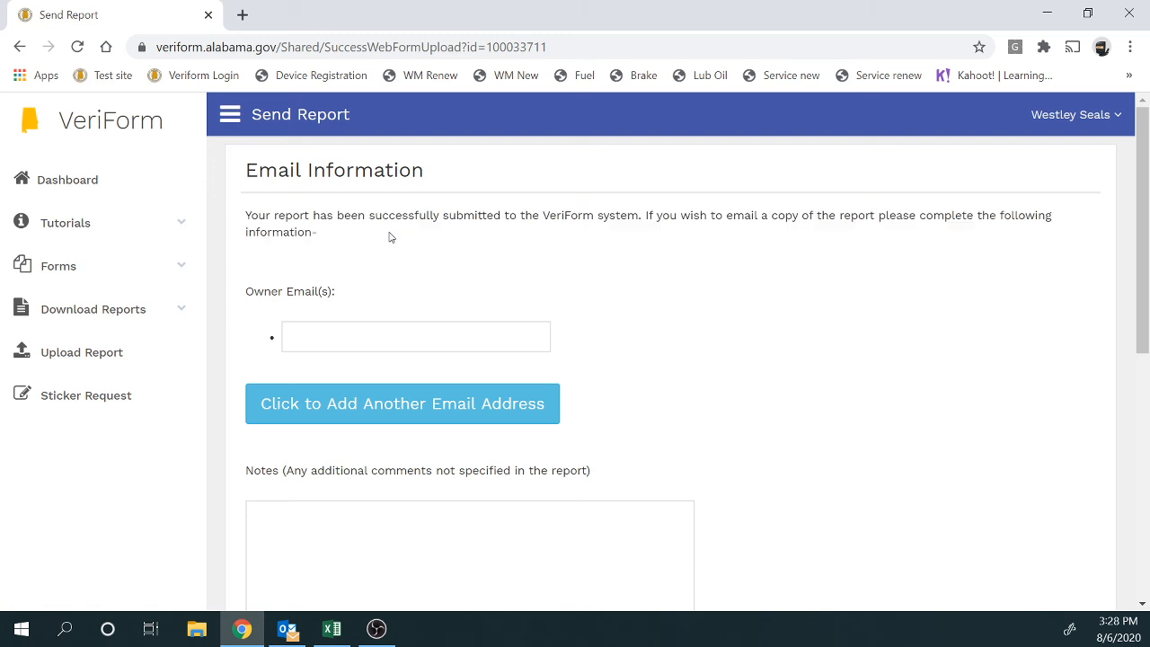
pyautogui.click(369, 327)
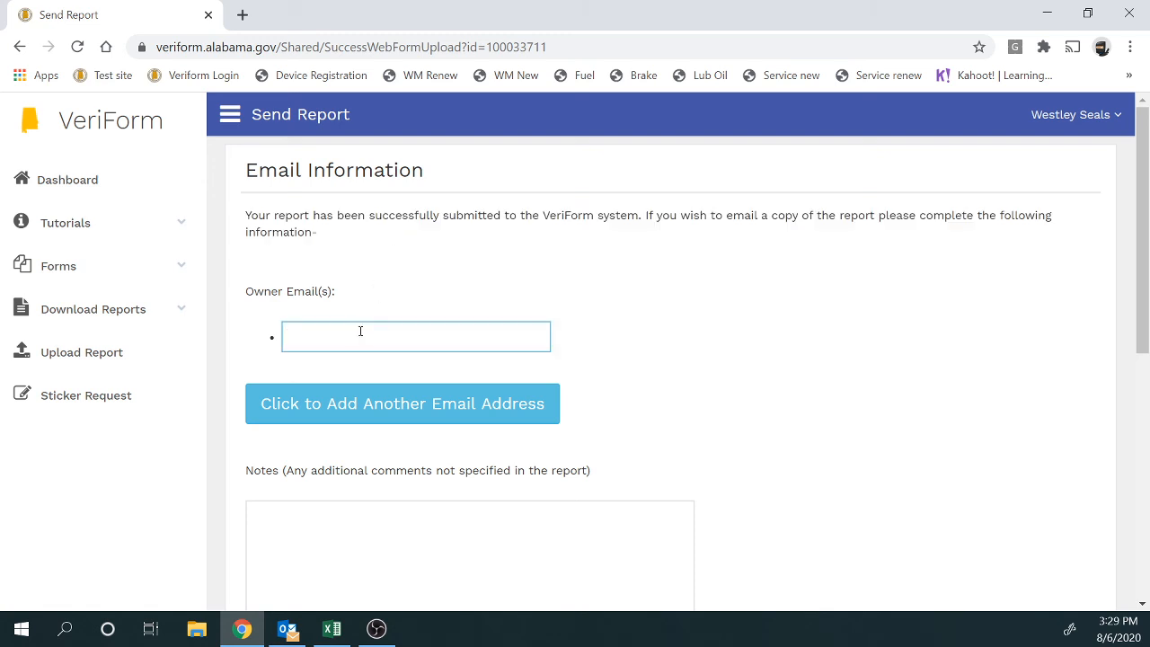
pyautogui.click(359, 403)
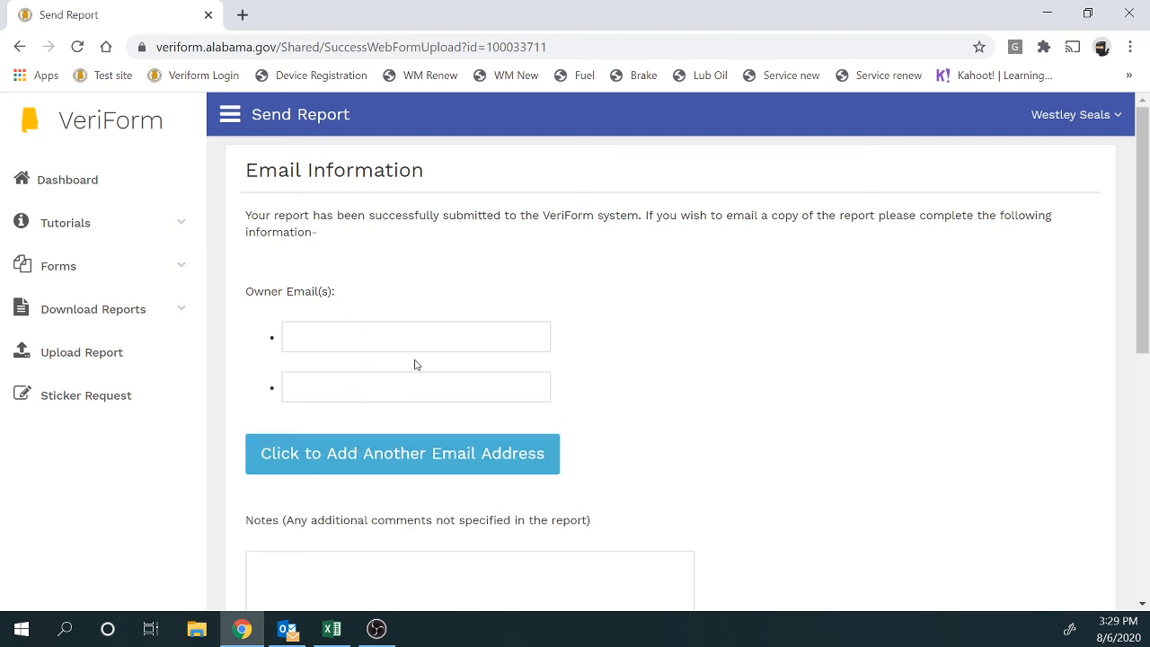
# Step: Look over the empty notes field and return to the dashboard without emailing the report
pyautogui.scroll(-2, 449, 364)
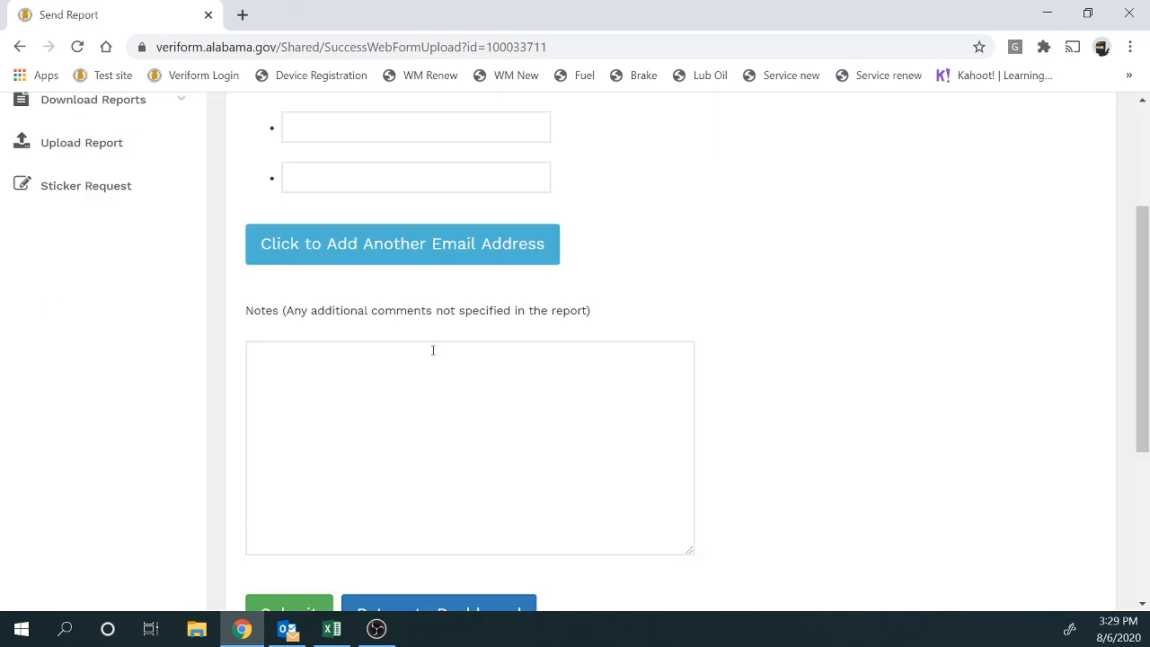
pyautogui.click(351, 355)
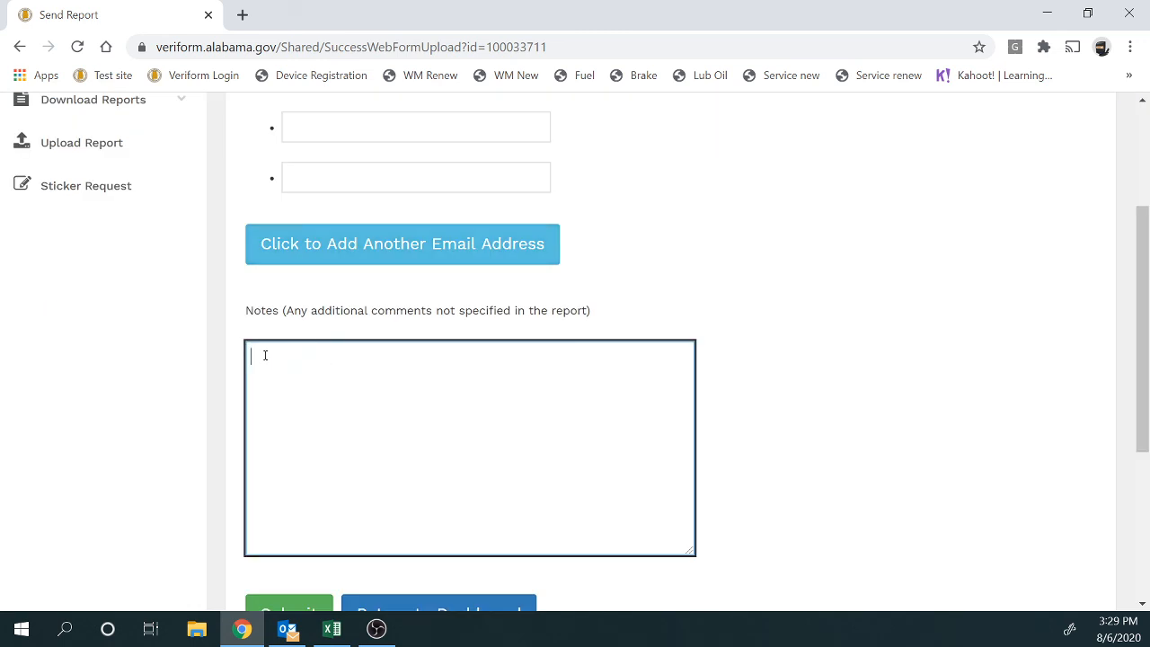
pyautogui.scroll(-2, 265, 355)
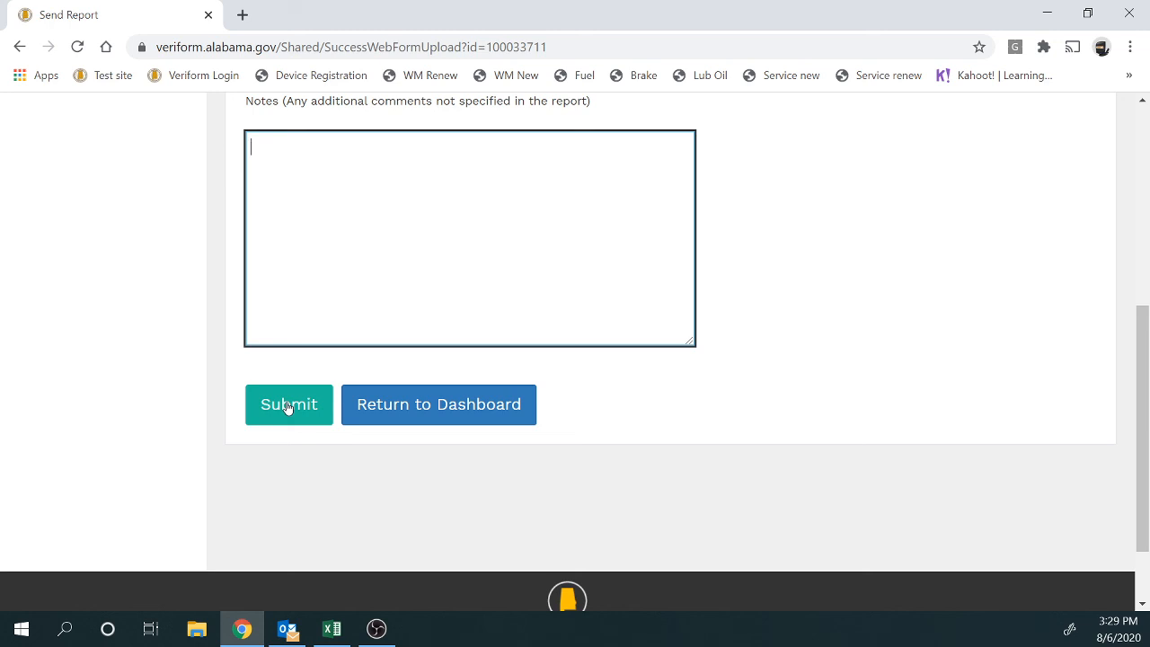
pyautogui.click(420, 421)
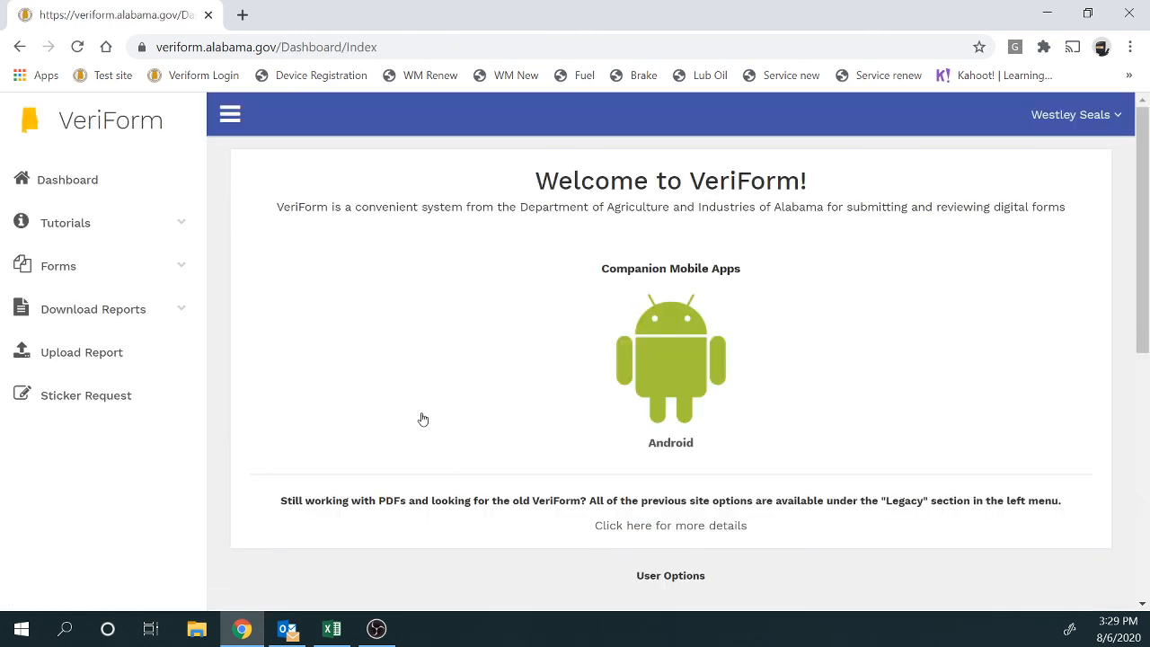
# Step: Open the account profile and its most recent submission for The Max
pyautogui.click(1068, 113)
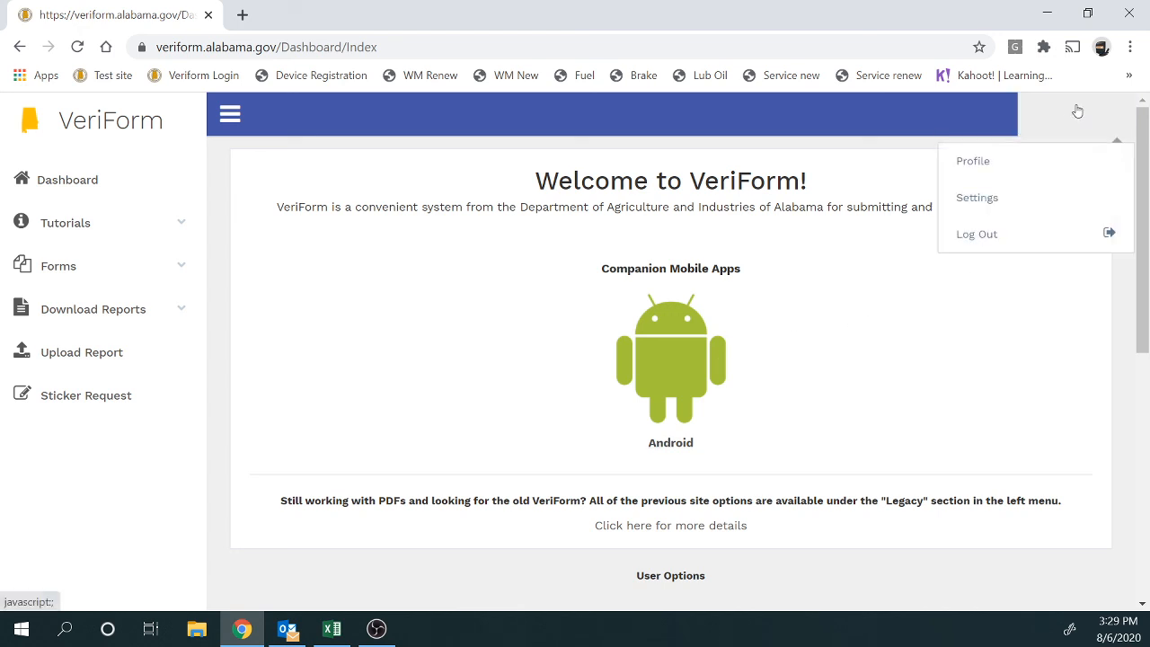
pyautogui.click(987, 160)
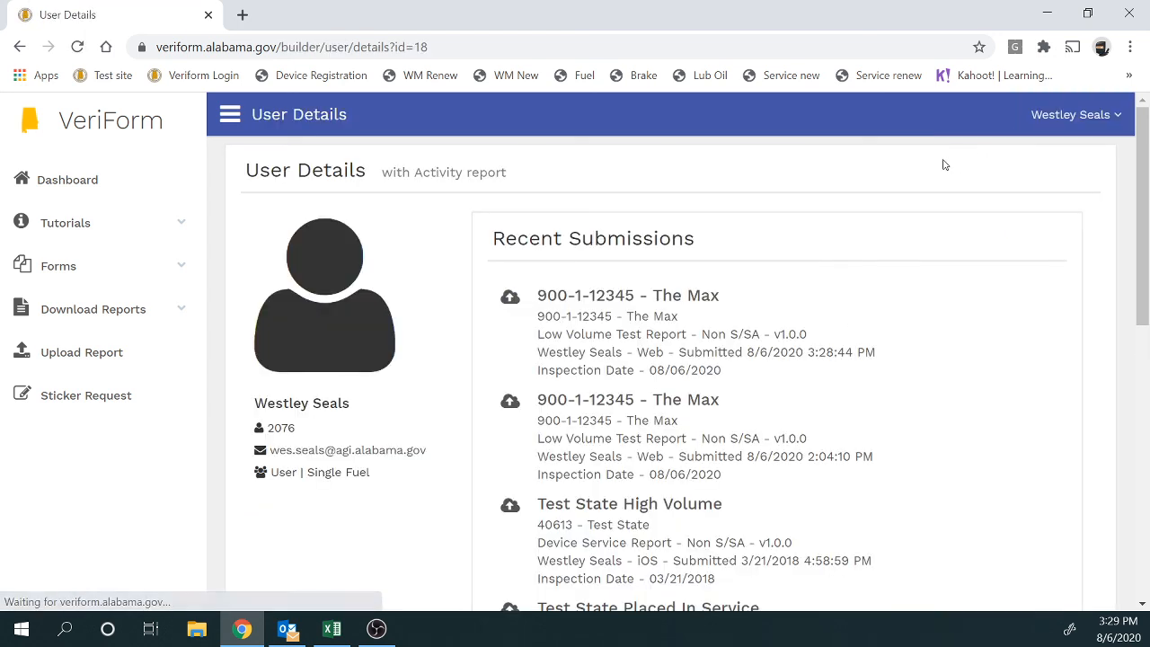
pyautogui.click(683, 297)
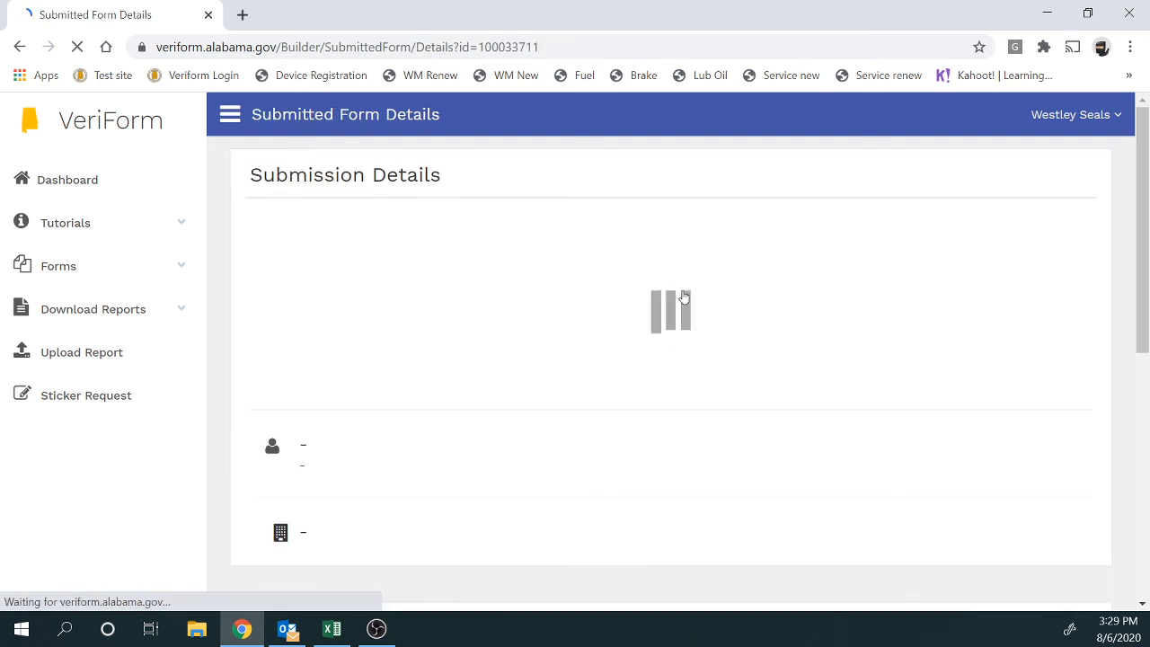
# Step: Review the completed form from the header to the signatures and check its email option without sending anything
pyautogui.scroll(-2, 682, 296)
pyautogui.scroll(-2, 682, 296)
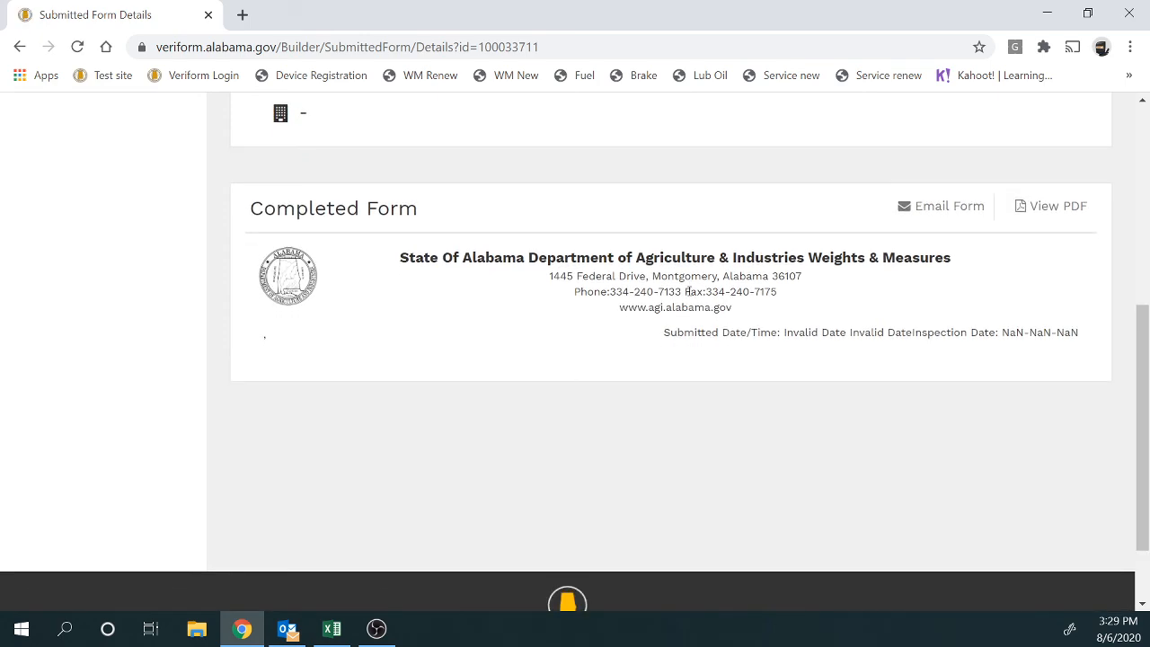
pyautogui.scroll(-1, 688, 293)
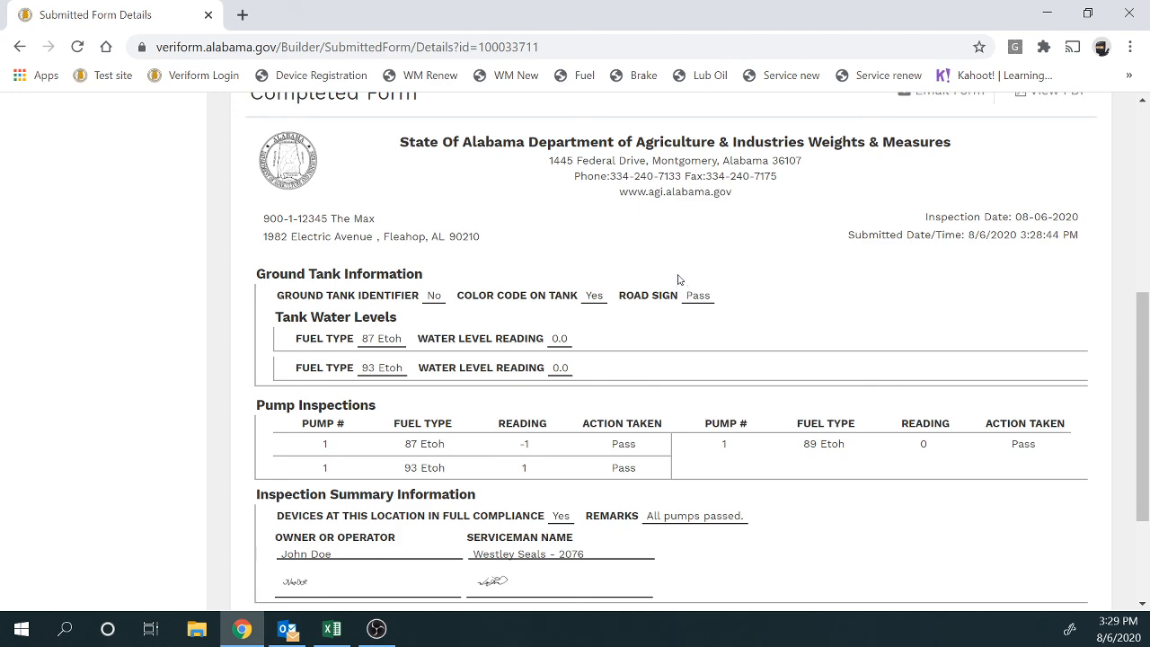
pyautogui.scroll(-2, 678, 280)
pyautogui.scroll(3, 680, 278)
pyautogui.scroll(-1, 660, 282)
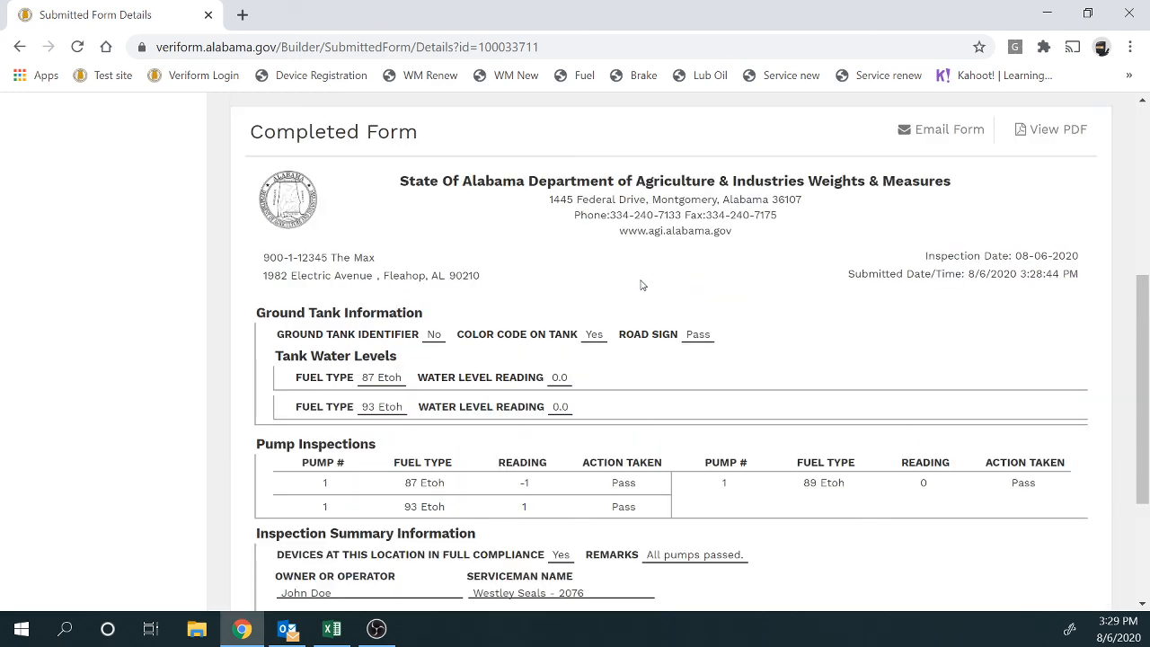
pyautogui.click(909, 130)
pyautogui.click(337, 490)
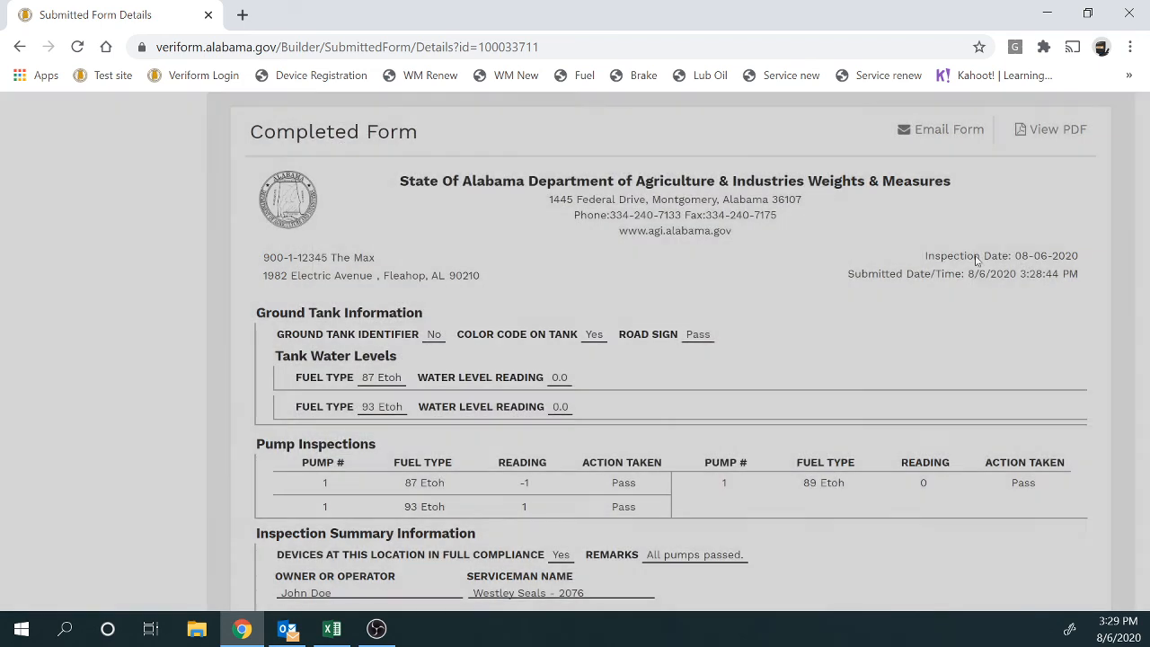
# Step: Generate a PDF of the completed form and open the downloaded file
pyautogui.click(1031, 133)
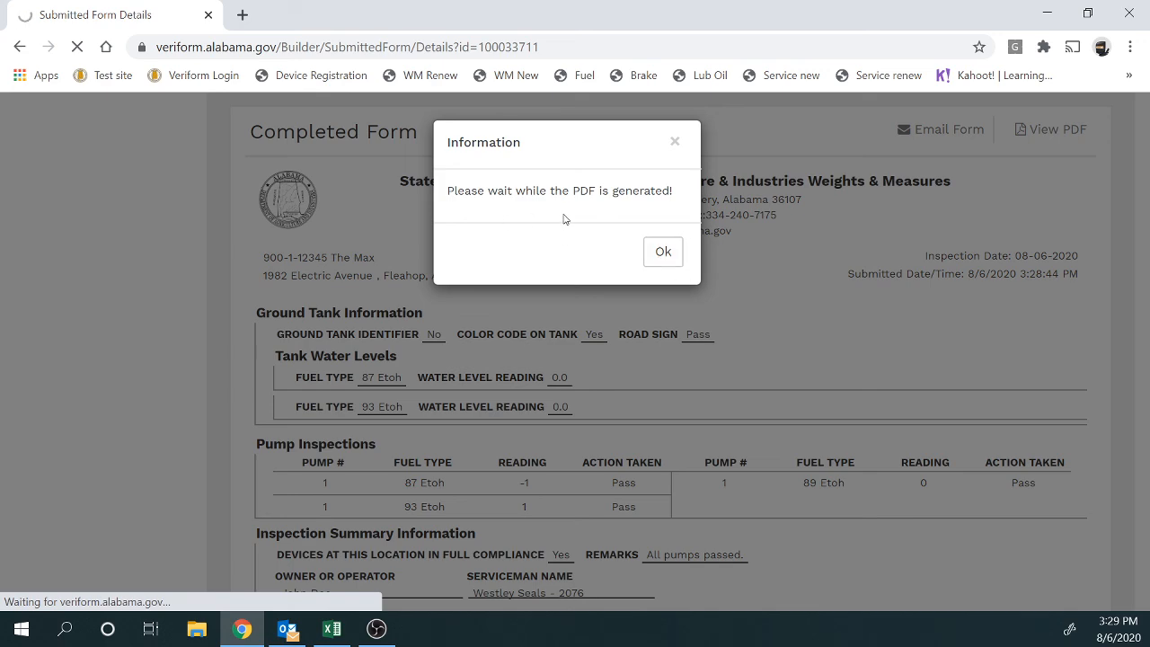
pyautogui.click(662, 250)
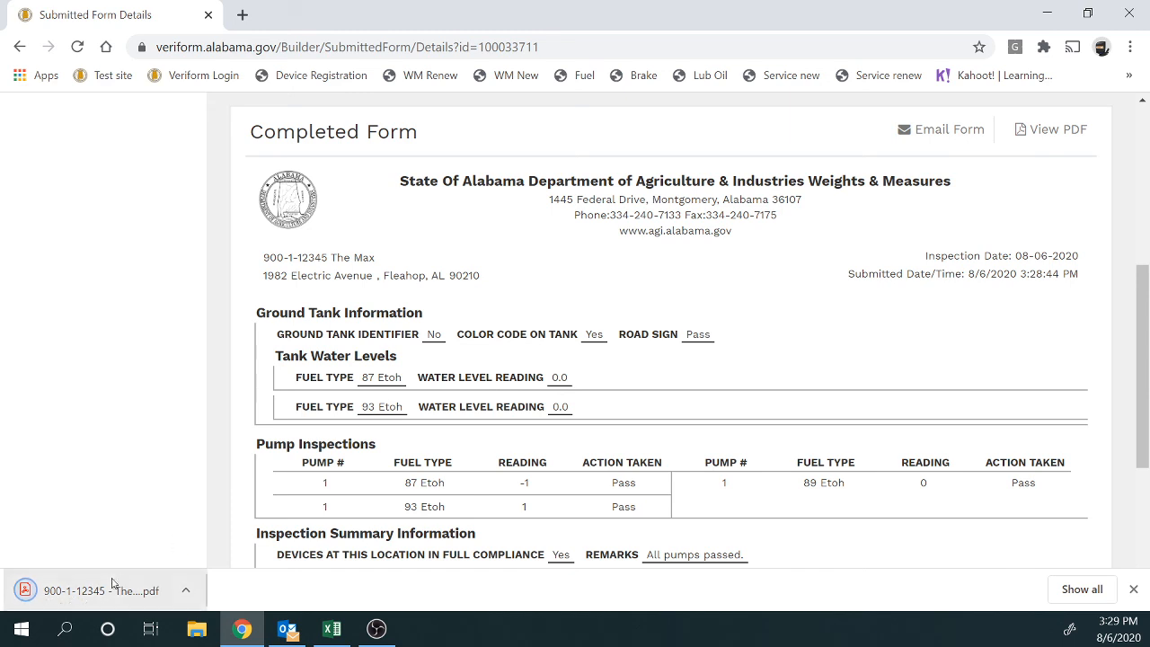
pyautogui.click(94, 591)
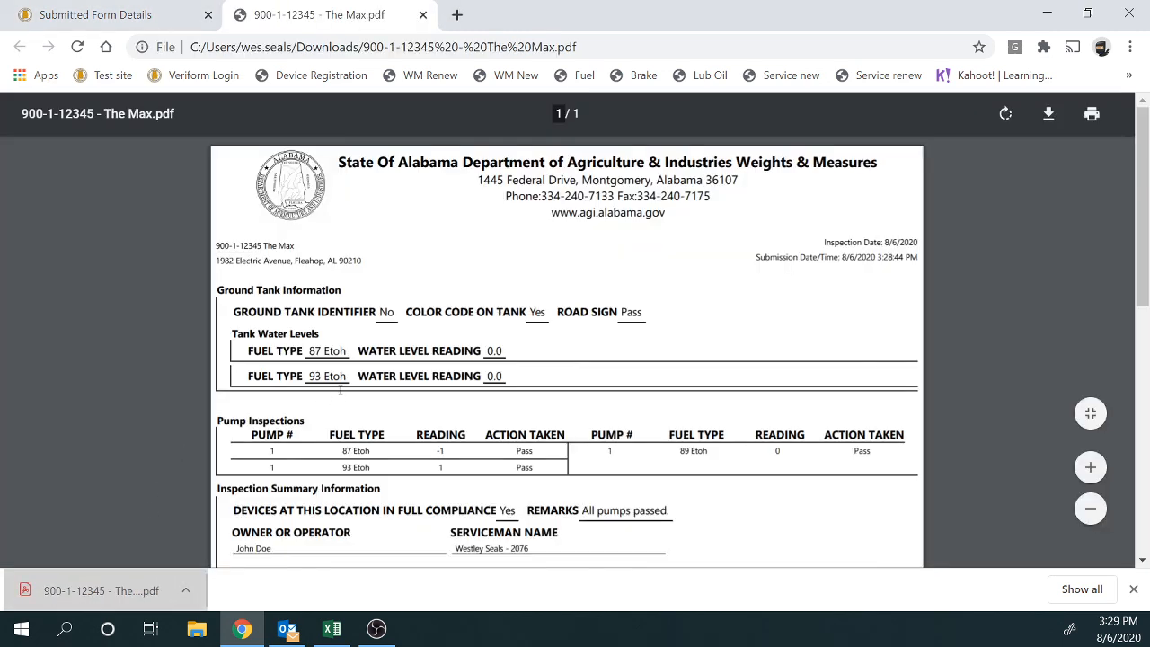
# Step: Review the PDF's location, dates, inspection results and signatures, close it and return to the dashboard
pyautogui.moveTo(217, 243); pyautogui.dragTo(369, 263)
pyautogui.moveTo(822, 238); pyautogui.dragTo(922, 261)
pyautogui.click(923, 261)
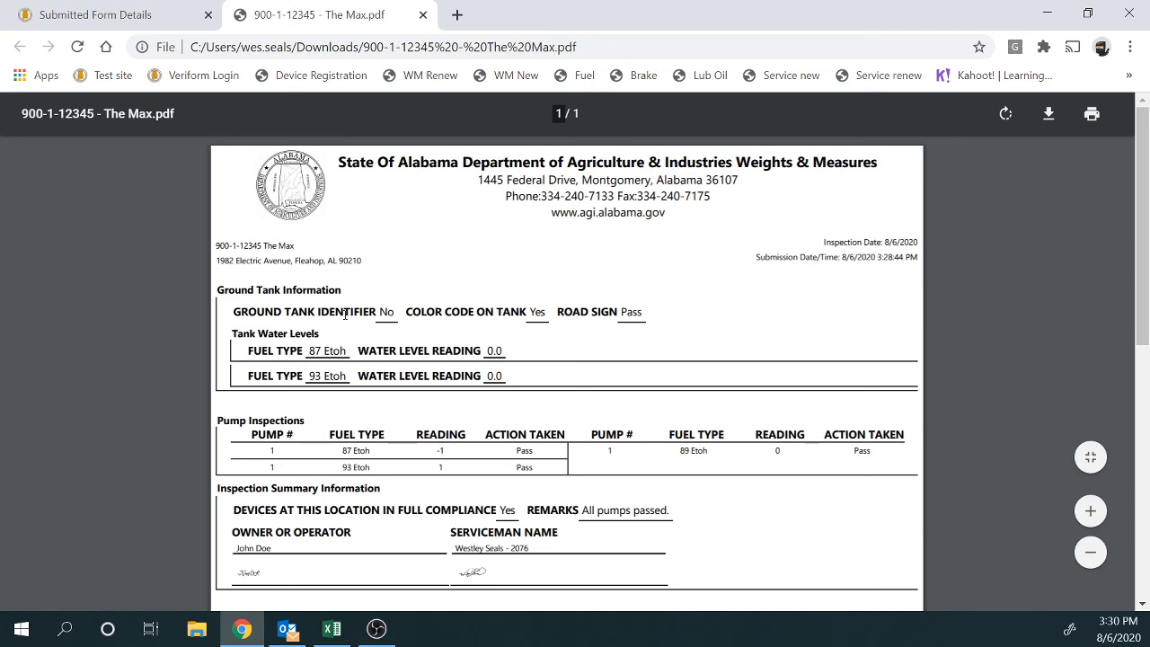
pyautogui.scroll(-2, 345, 313)
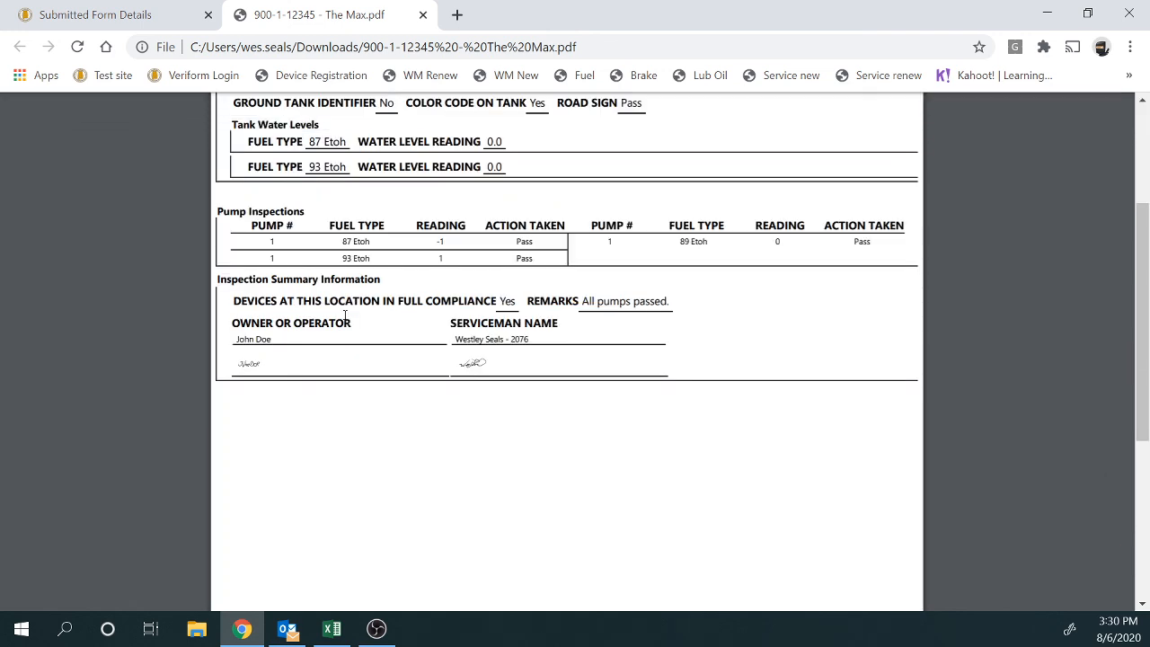
pyautogui.scroll(2, 345, 313)
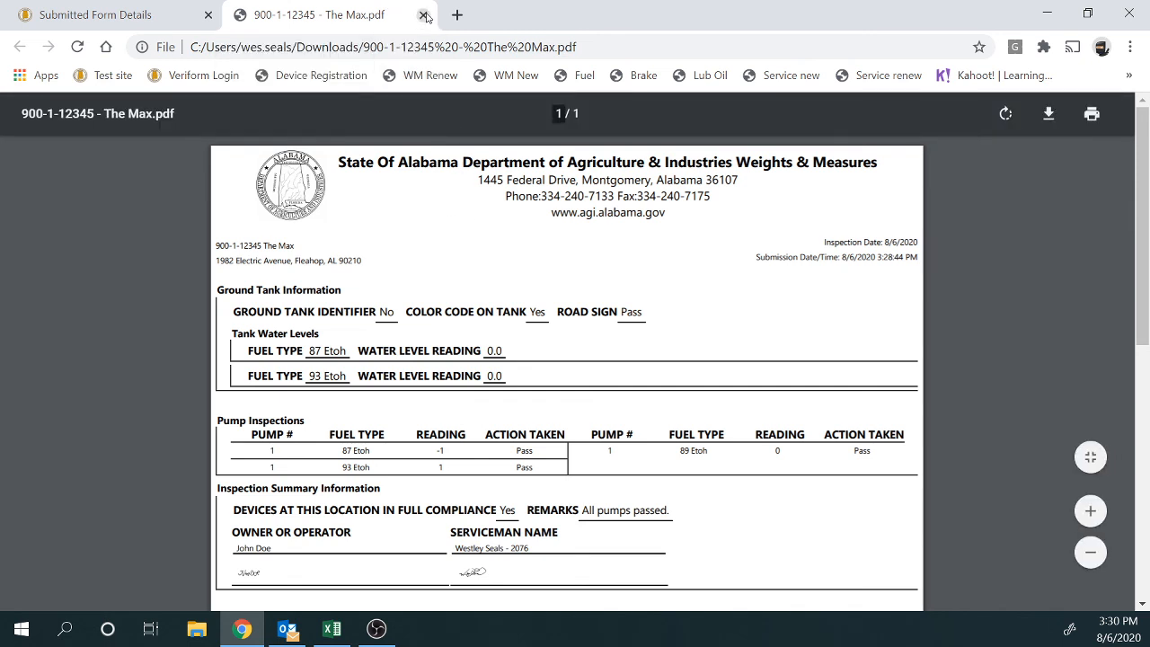
pyautogui.click(423, 15)
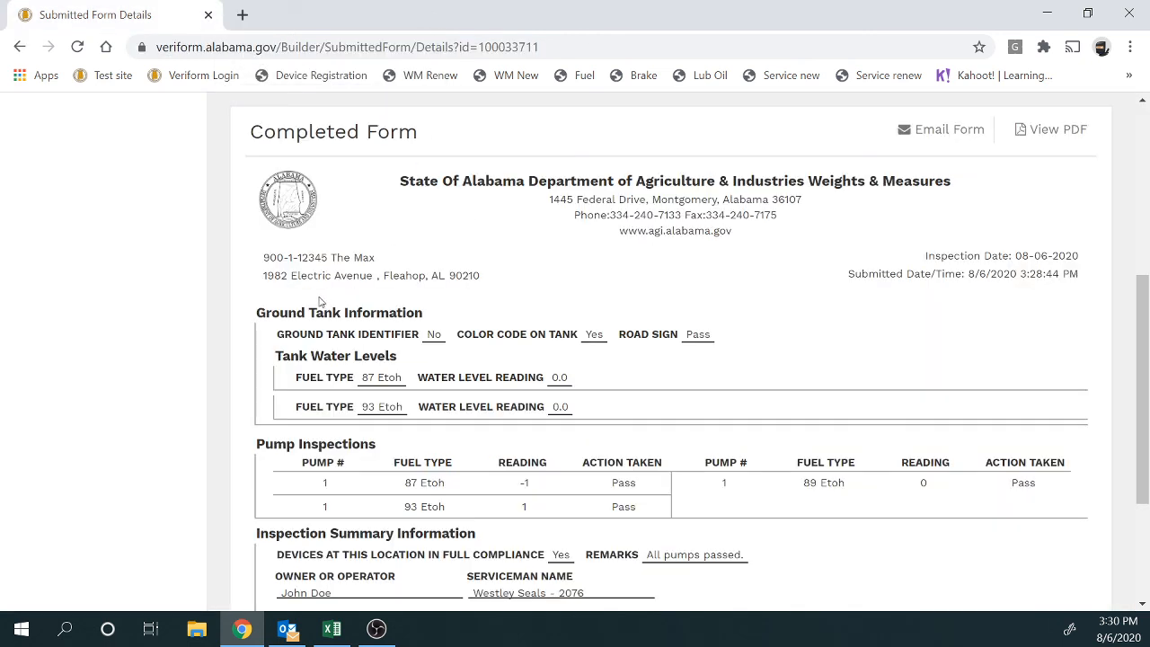
pyautogui.scroll(4, 320, 302)
pyautogui.click(72, 180)
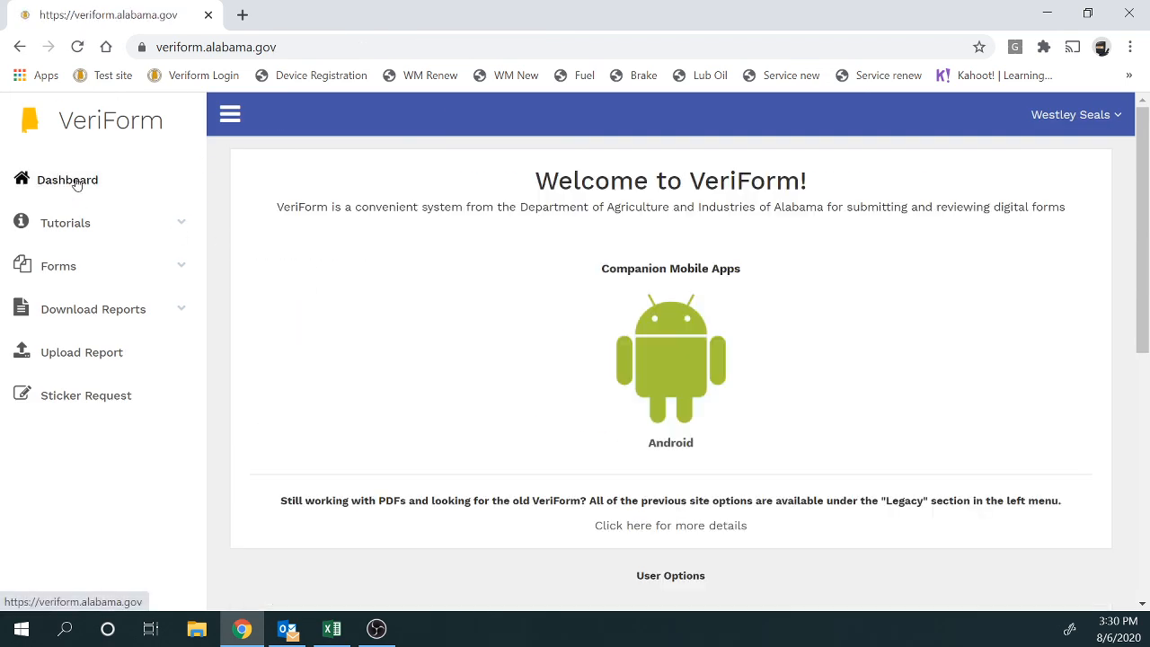